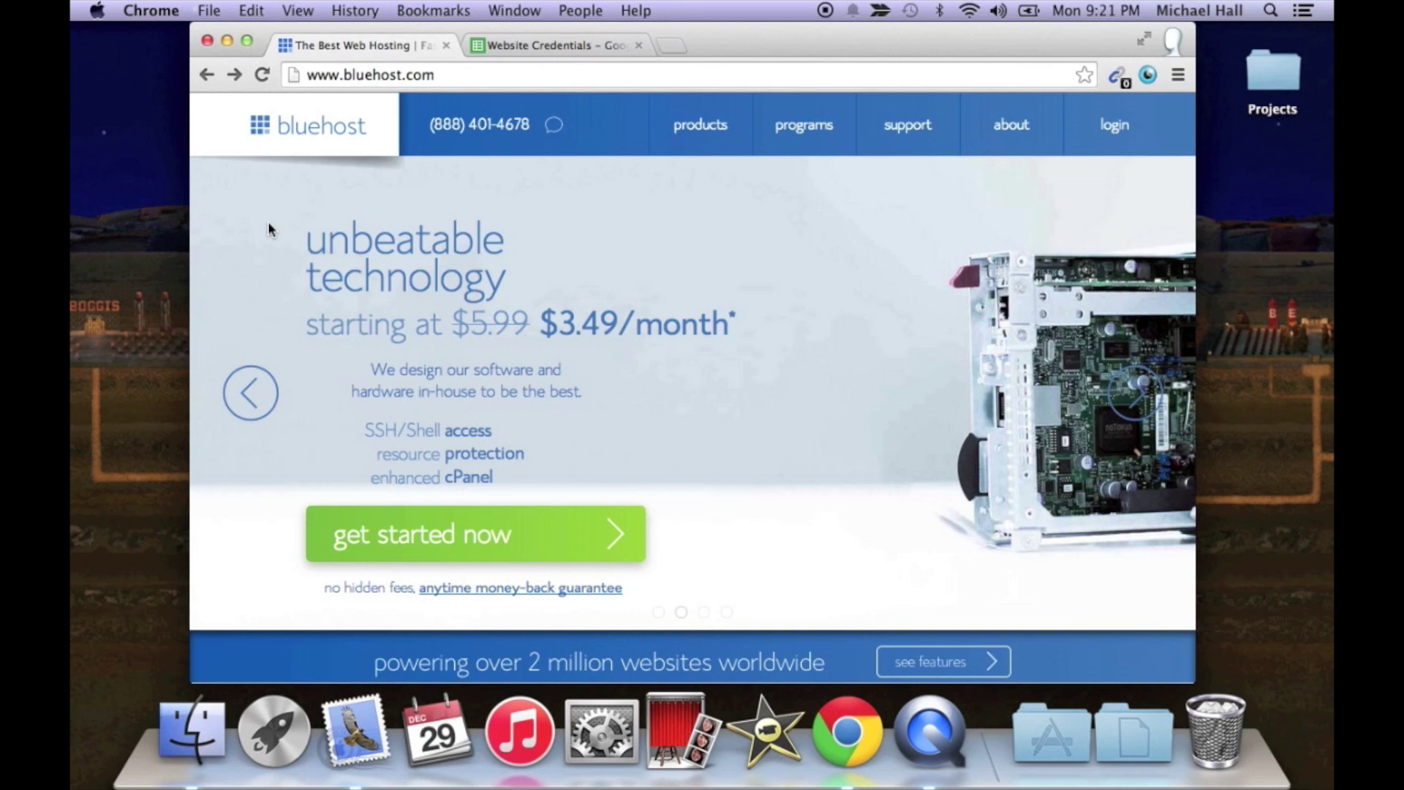
# Point out the $3.49/month starter price, then start the web hosting sign-up with 'get started now'.
pyautogui.click(544, 82)
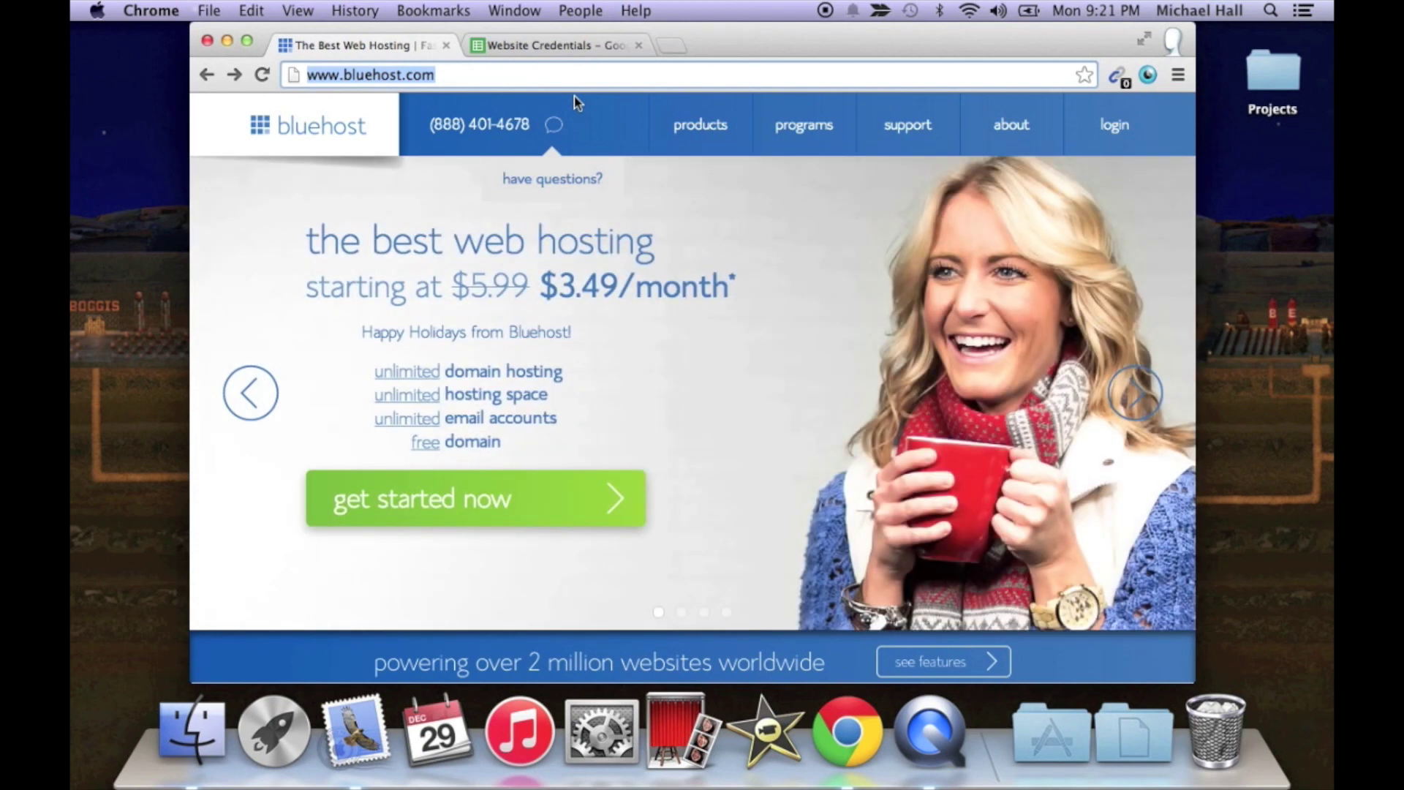
pyautogui.moveTo(543, 289); pyautogui.dragTo(722, 296)
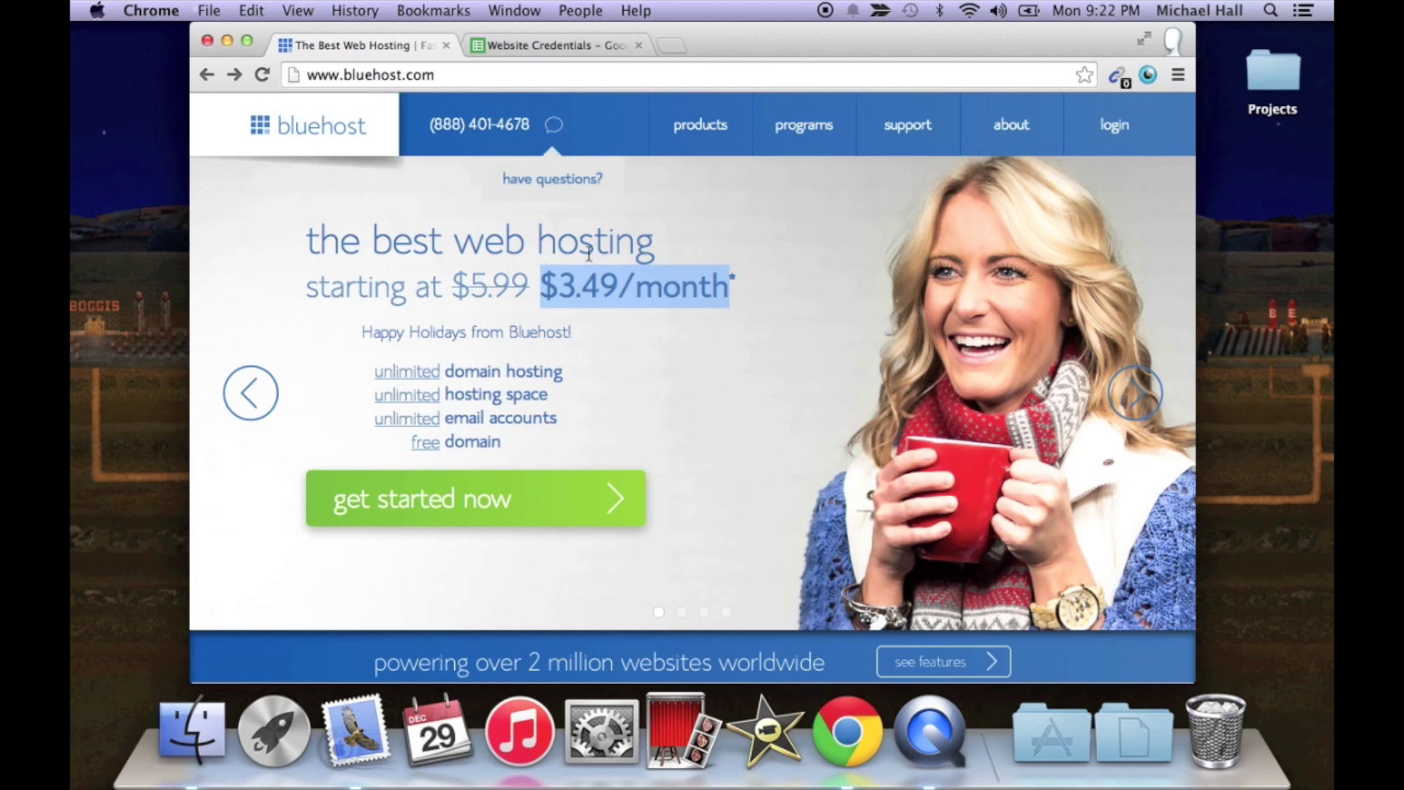
pyautogui.click(614, 281)
pyautogui.tripleClick(615, 281)
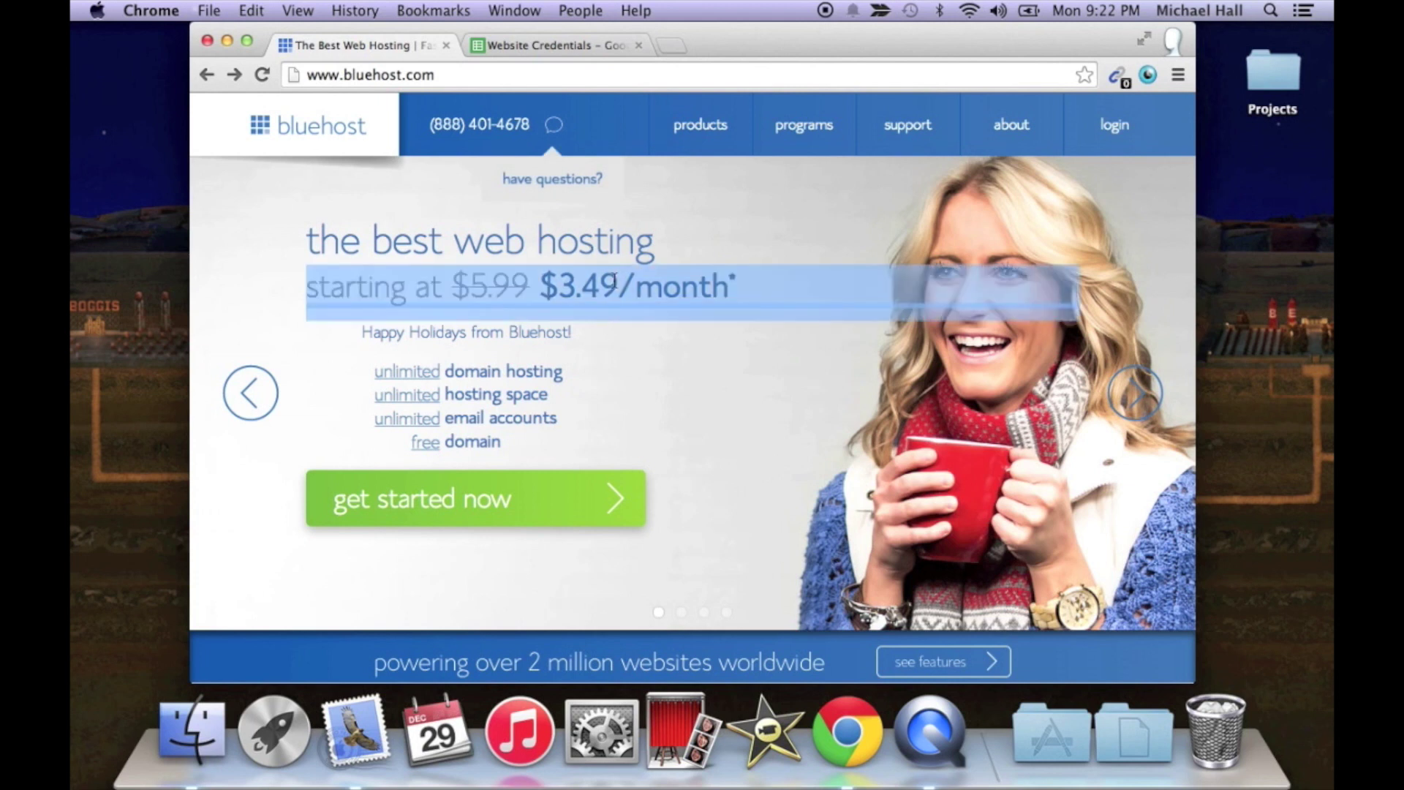
pyautogui.click(615, 281)
pyautogui.moveTo(614, 281); pyautogui.dragTo(637, 281)
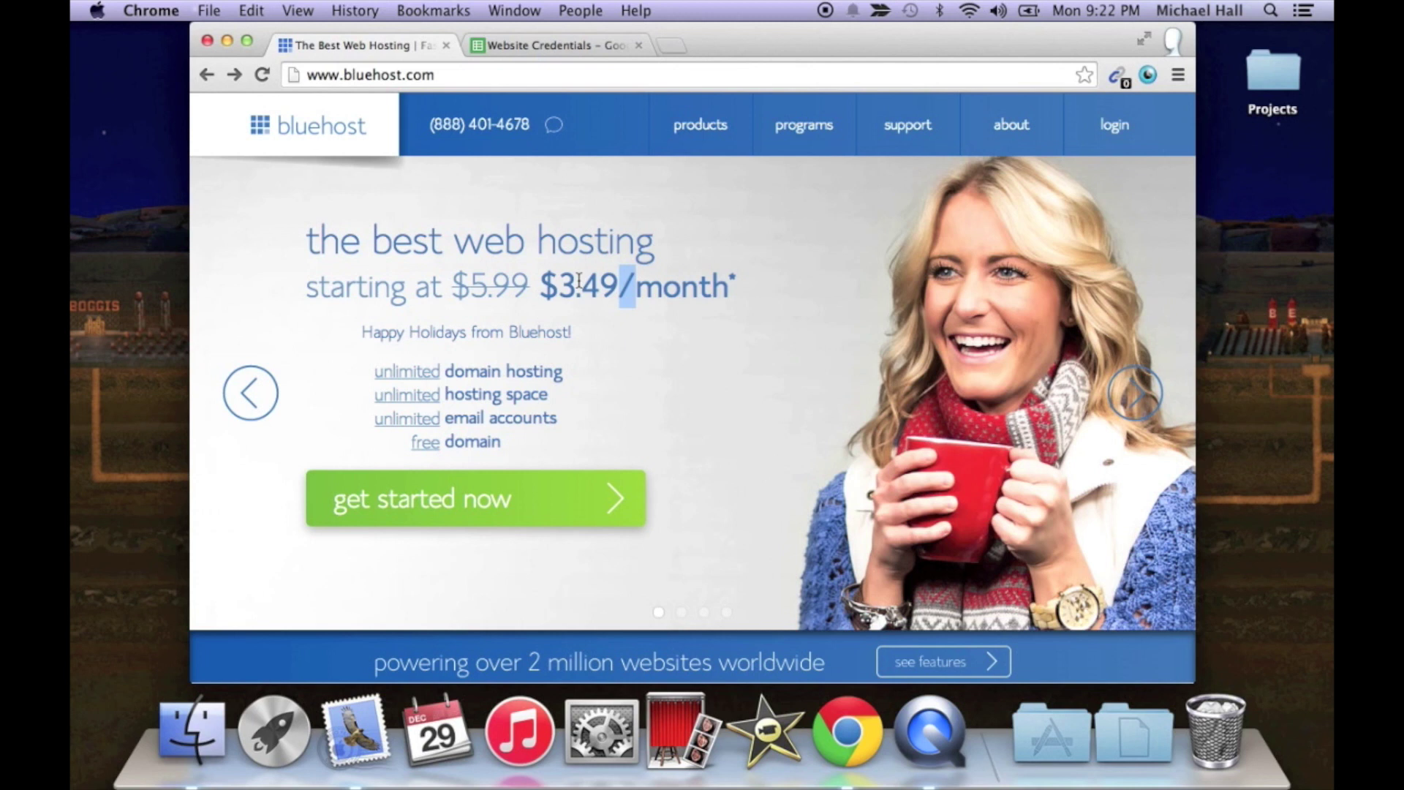
pyautogui.click(579, 282)
pyautogui.moveTo(578, 283); pyautogui.dragTo(620, 293)
pyautogui.tripleClick(574, 298)
pyautogui.click(574, 298)
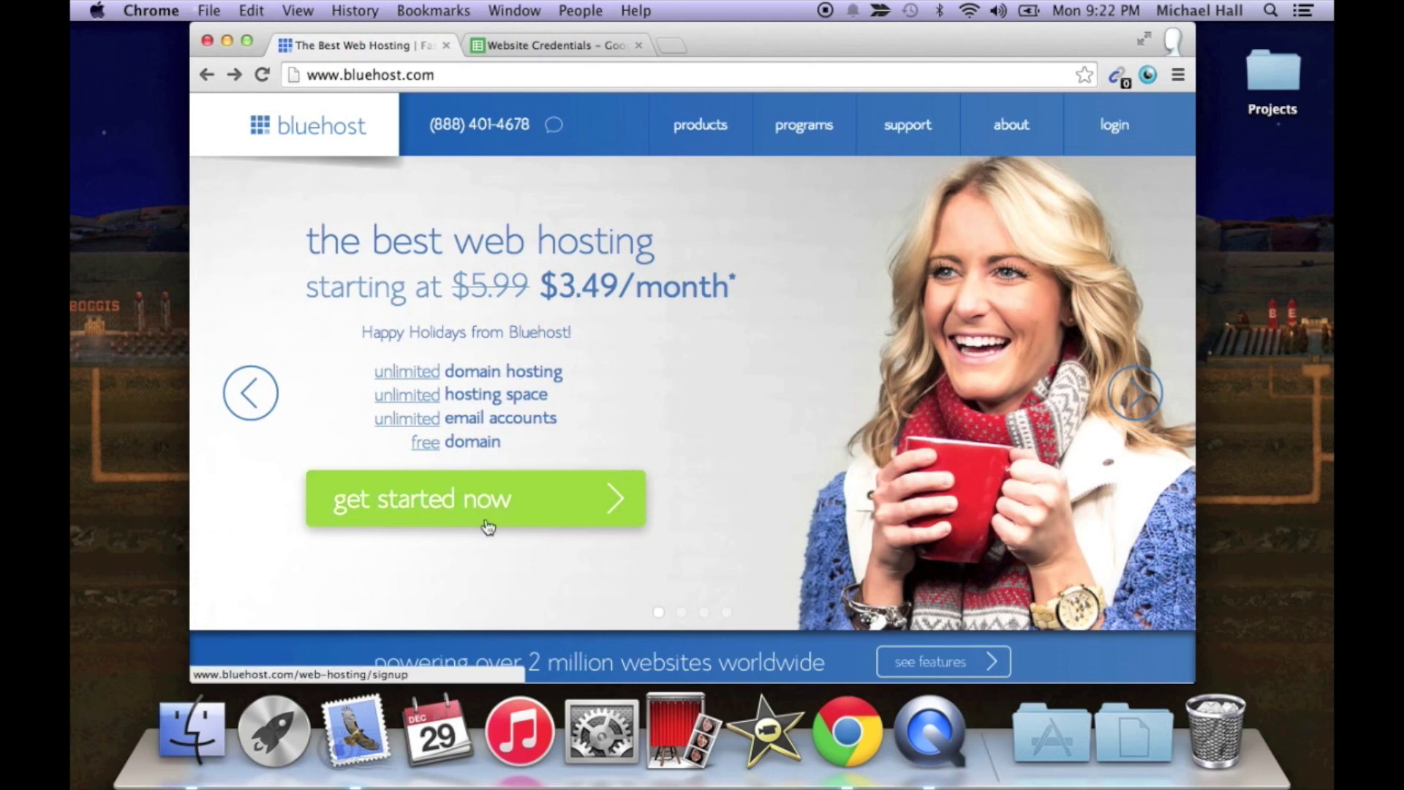
pyautogui.click(569, 508)
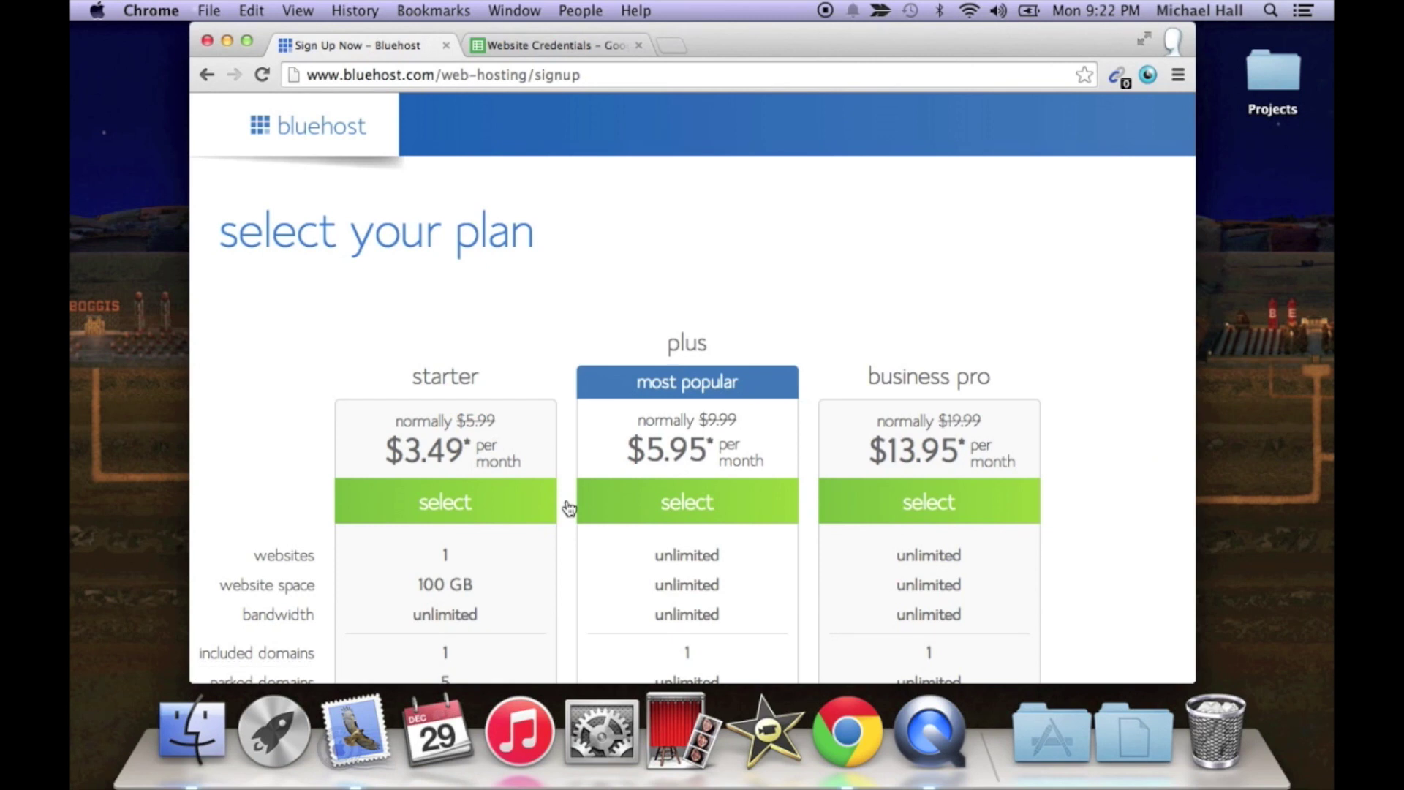
# Choose the starter hosting plan.
pyautogui.scroll(-3, 360, 398)
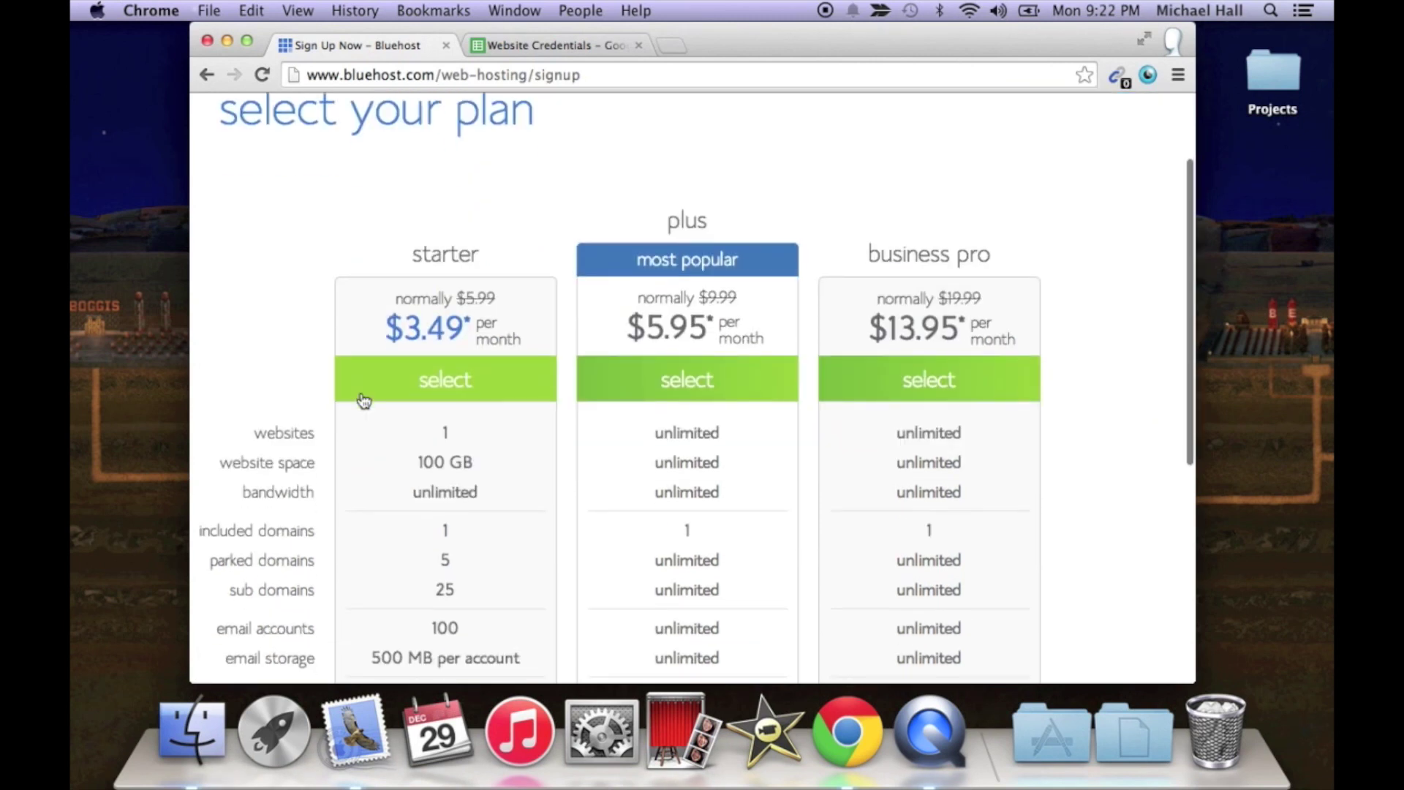
pyautogui.click(422, 396)
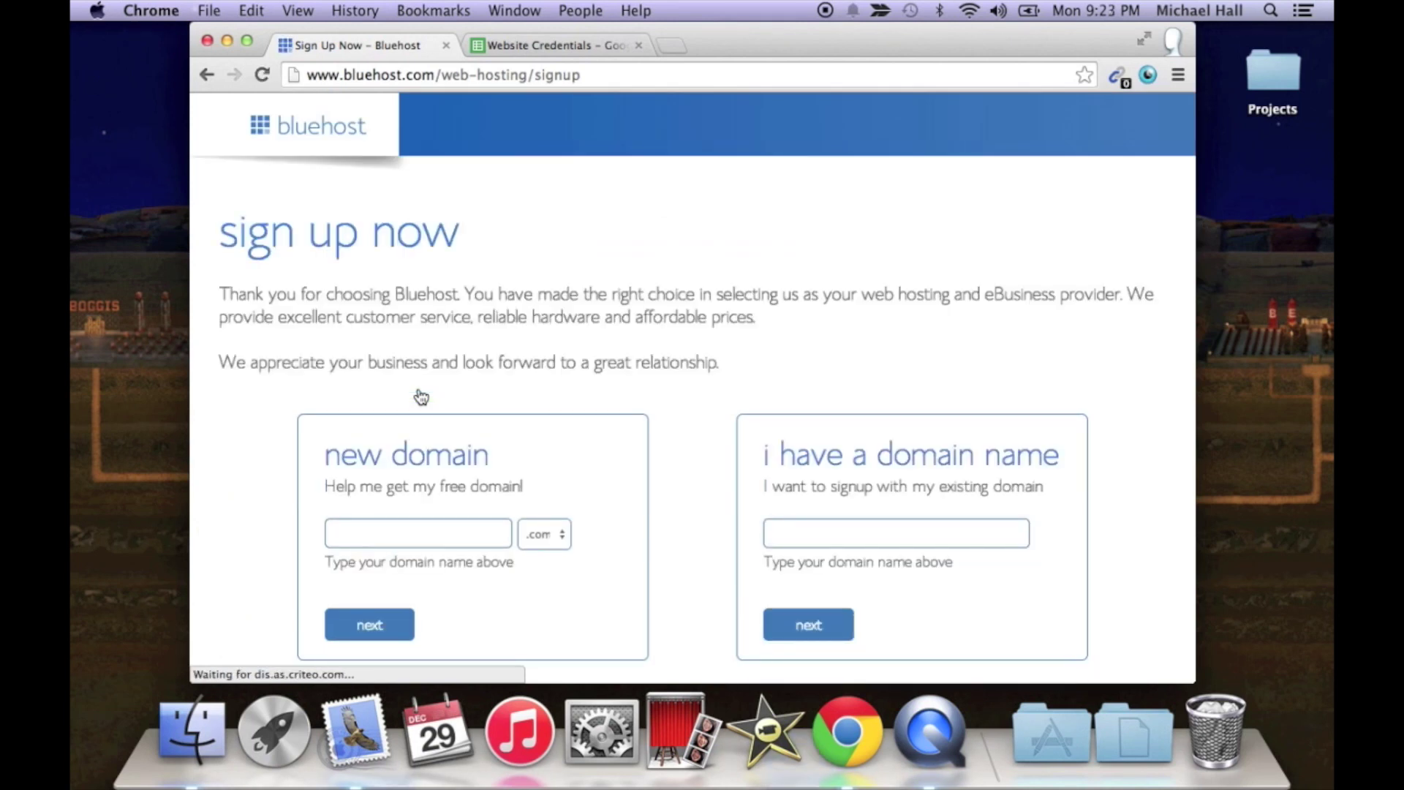
pyautogui.scroll(-1, 422, 396)
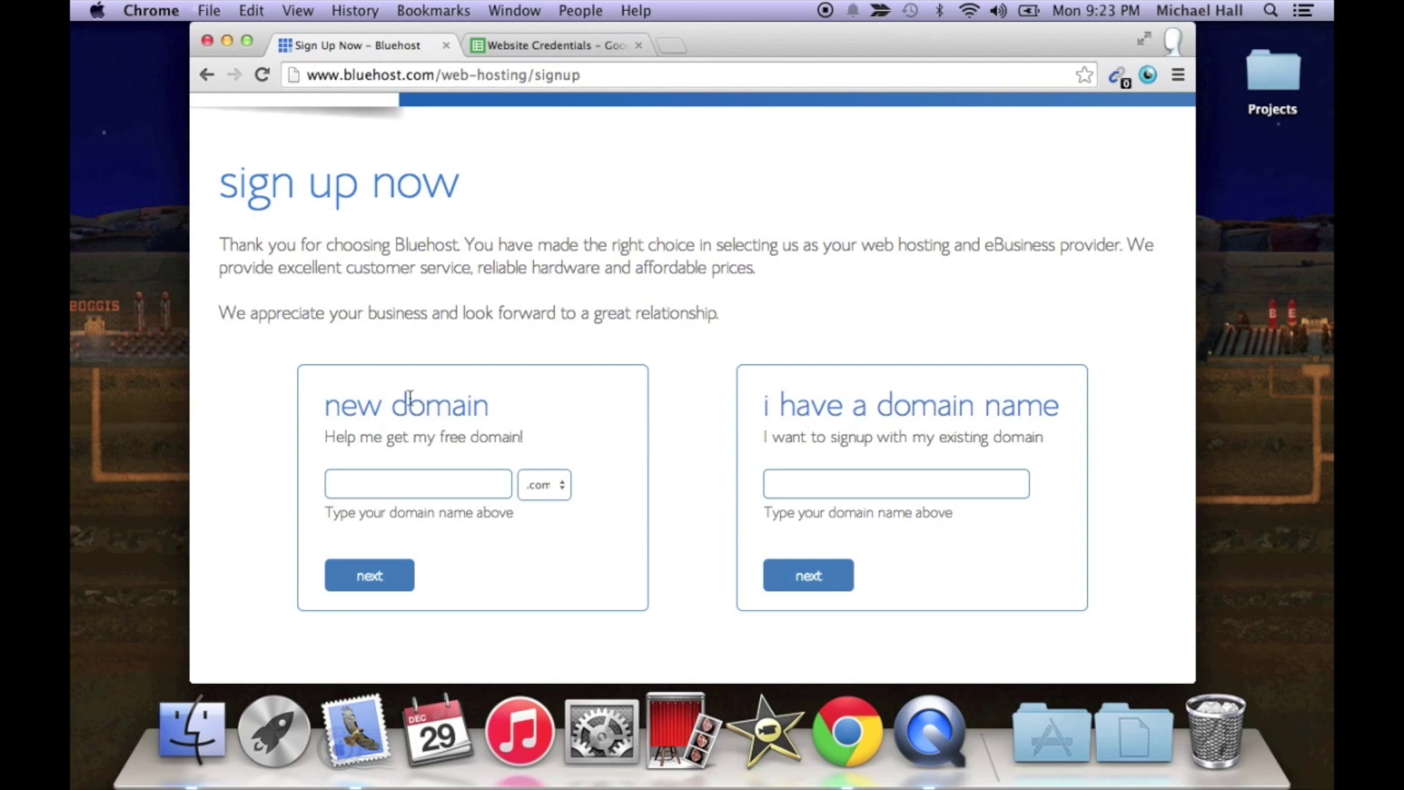
# Enter a new domain name, pick its extension and submit it.
pyautogui.click(331, 488)
pyautogui.scroll(-1, 359, 512)
pyautogui.click(556, 487)
pyautogui.click(534, 498)
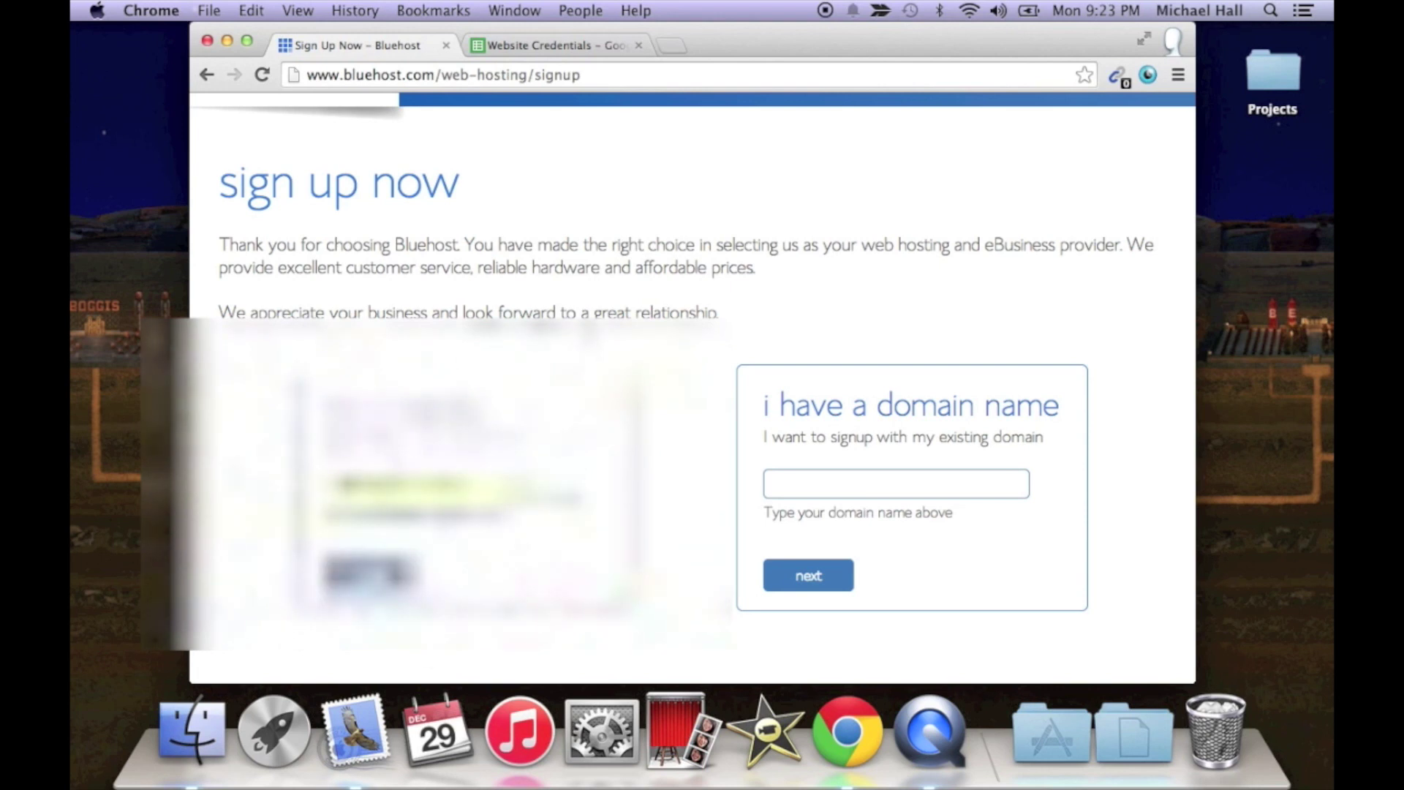
pyautogui.press('Return')
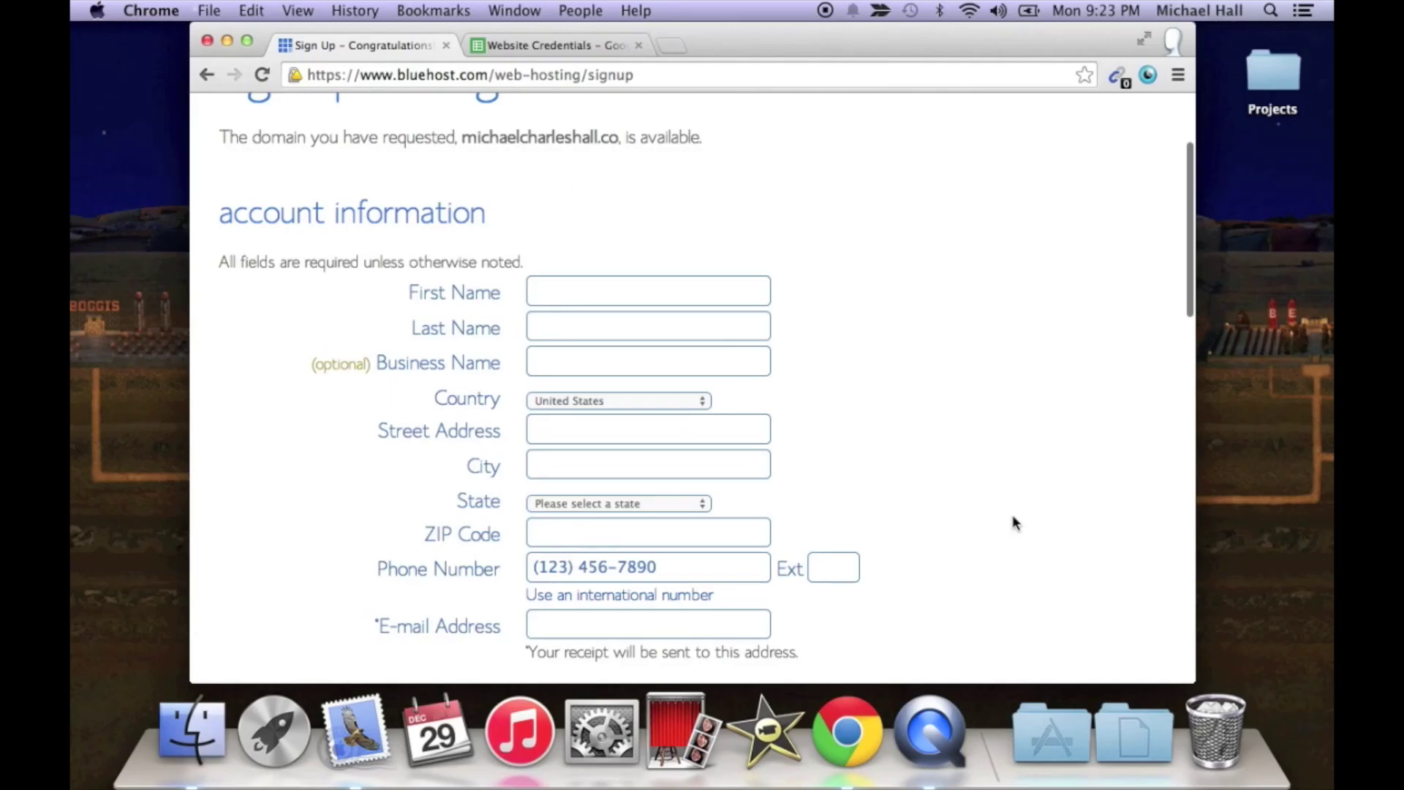
# Autofill the owner's account details and check the ZIP Code and Business Name entries.
pyautogui.scroll(-2, 1013, 518)
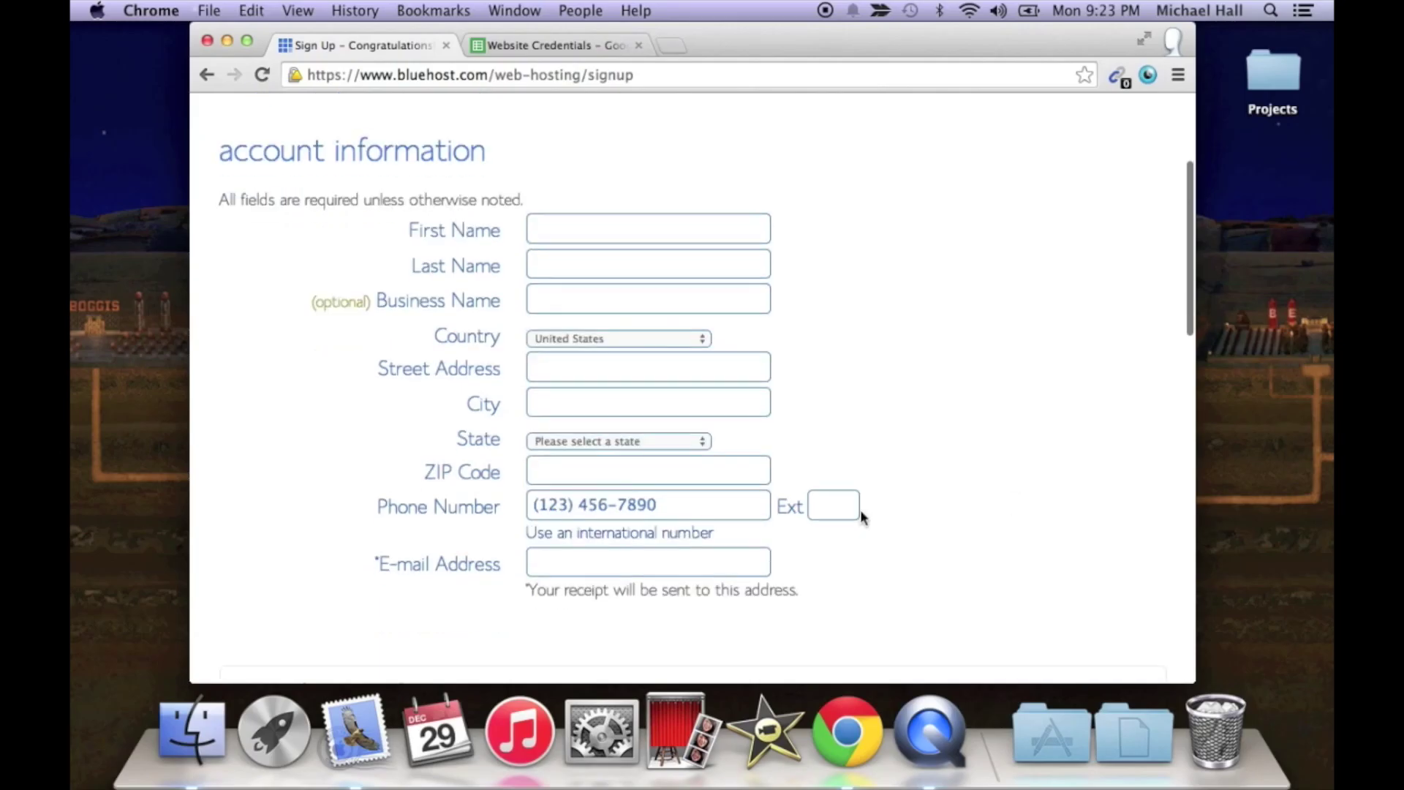
pyautogui.scroll(-10, 862, 512)
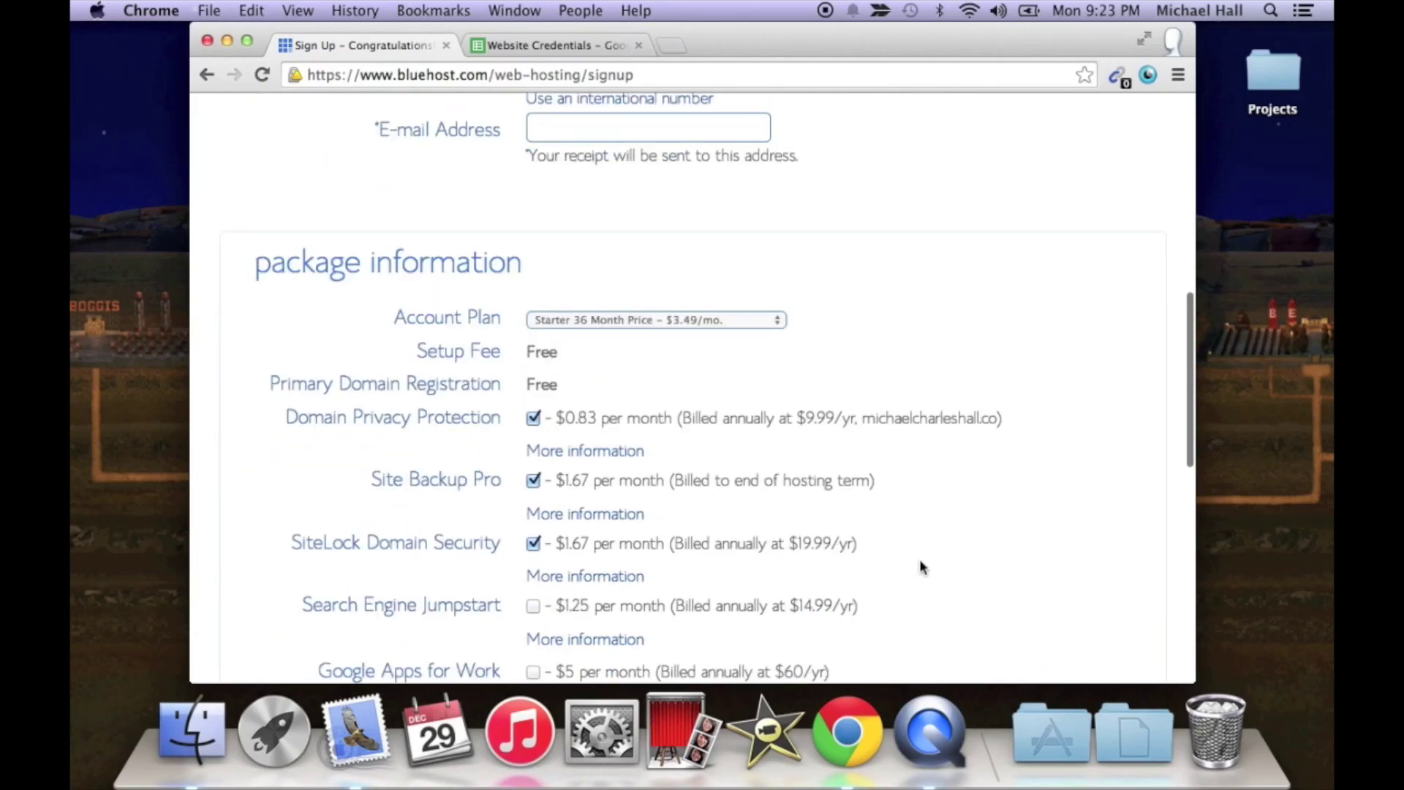
pyautogui.scroll(10, 920, 568)
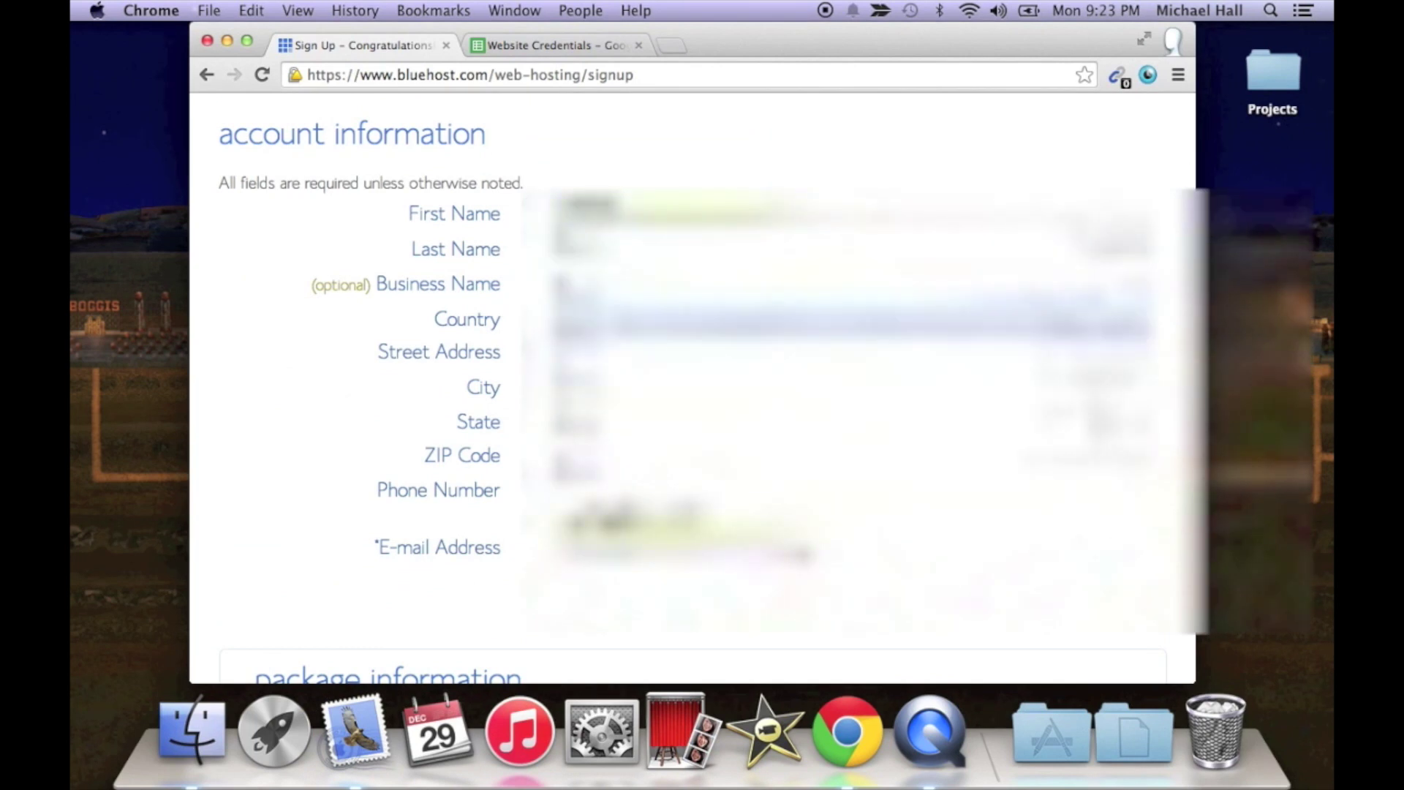
pyautogui.press('Return')
pyautogui.click(501, 444)
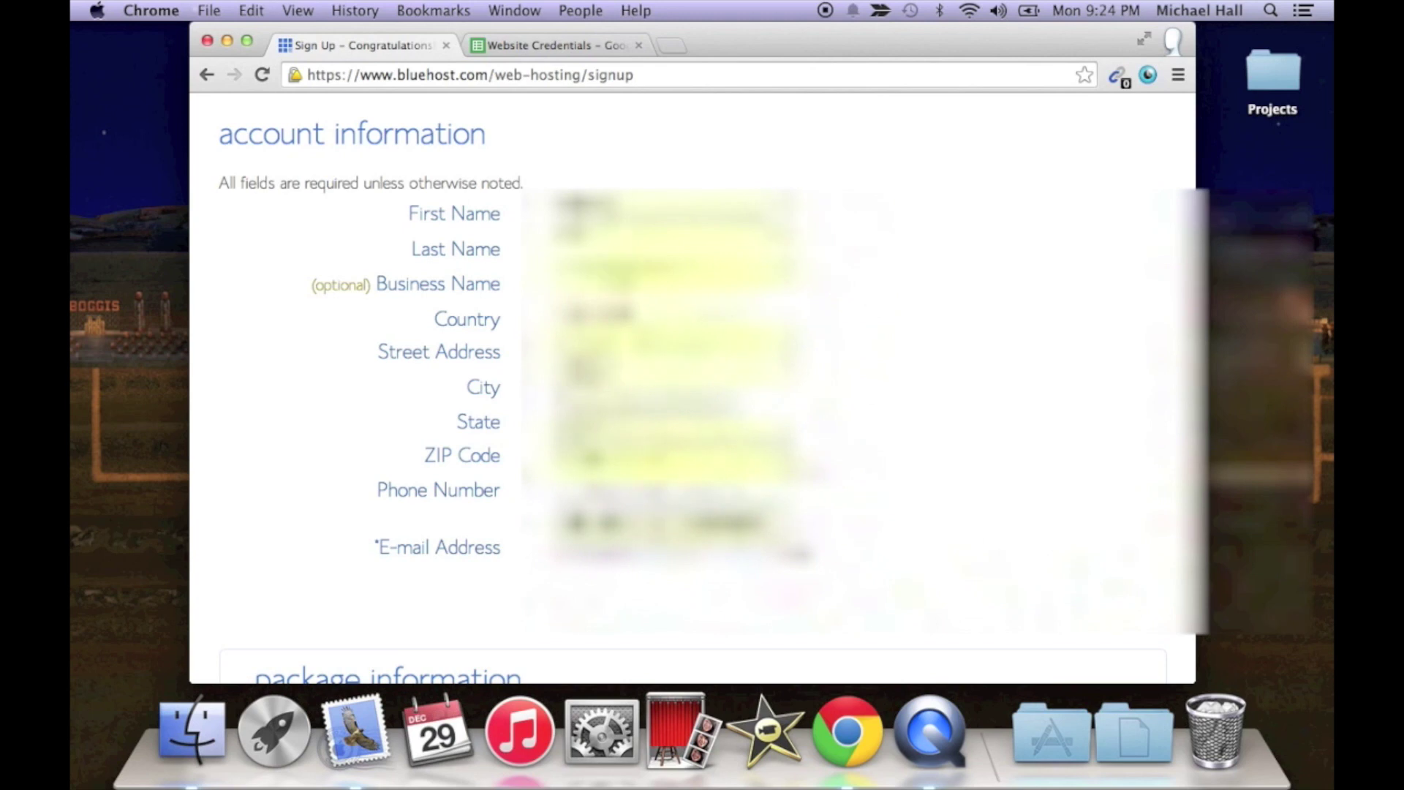
pyautogui.click(471, 280)
# Untick Site Backup Pro and SiteLock Domain Security, keeping Domain Privacy Protection.
pyautogui.scroll(-15, 839, 334)
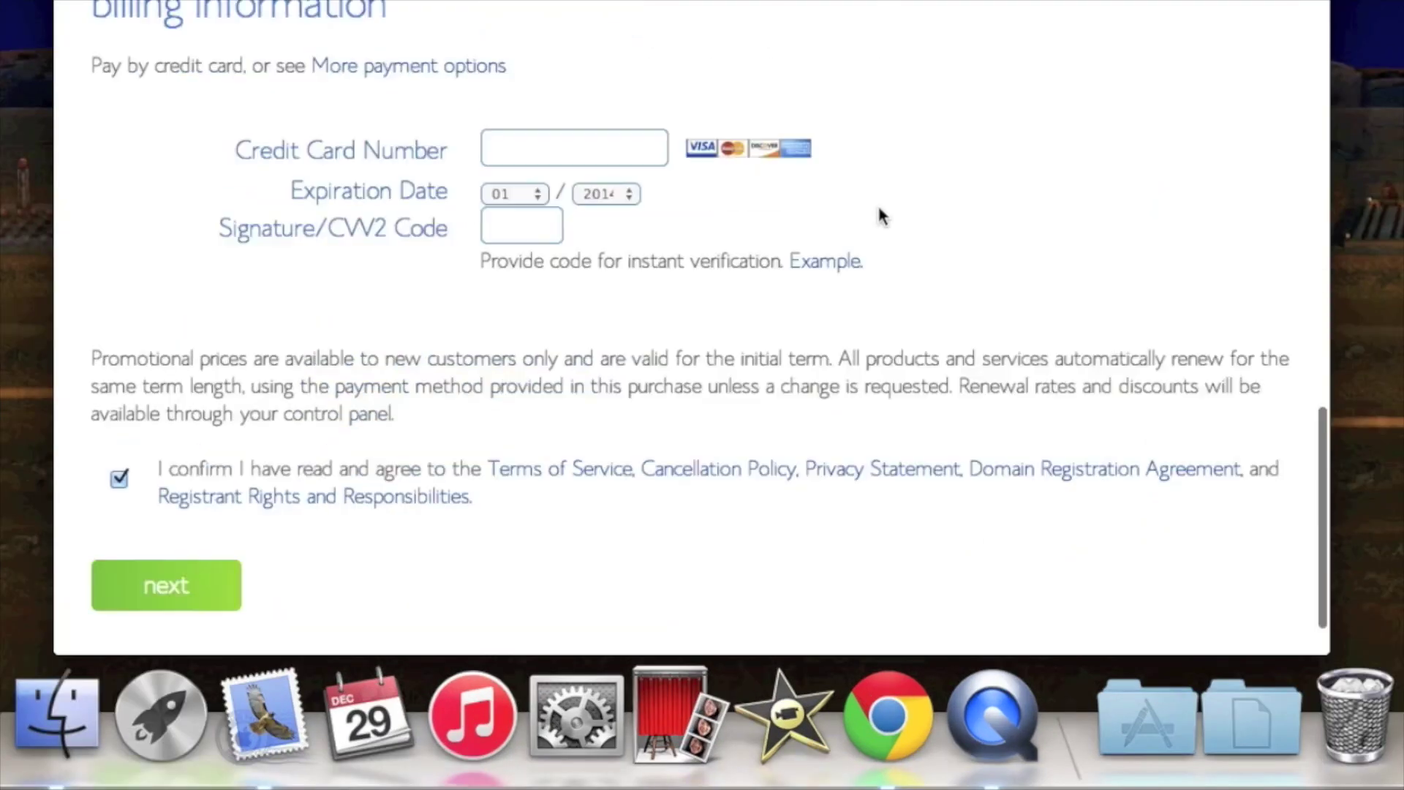
pyautogui.scroll(8, 879, 427)
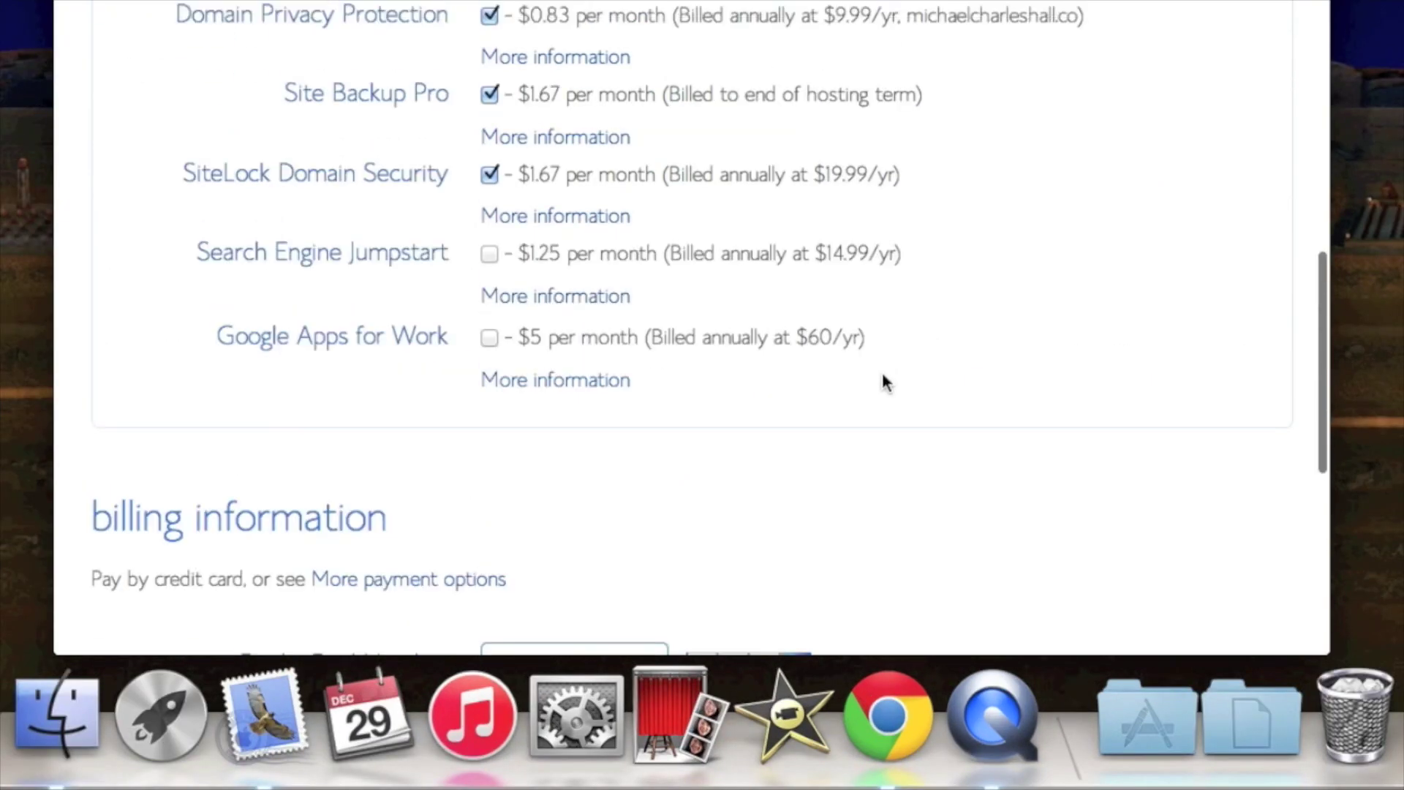
pyautogui.scroll(5, 883, 377)
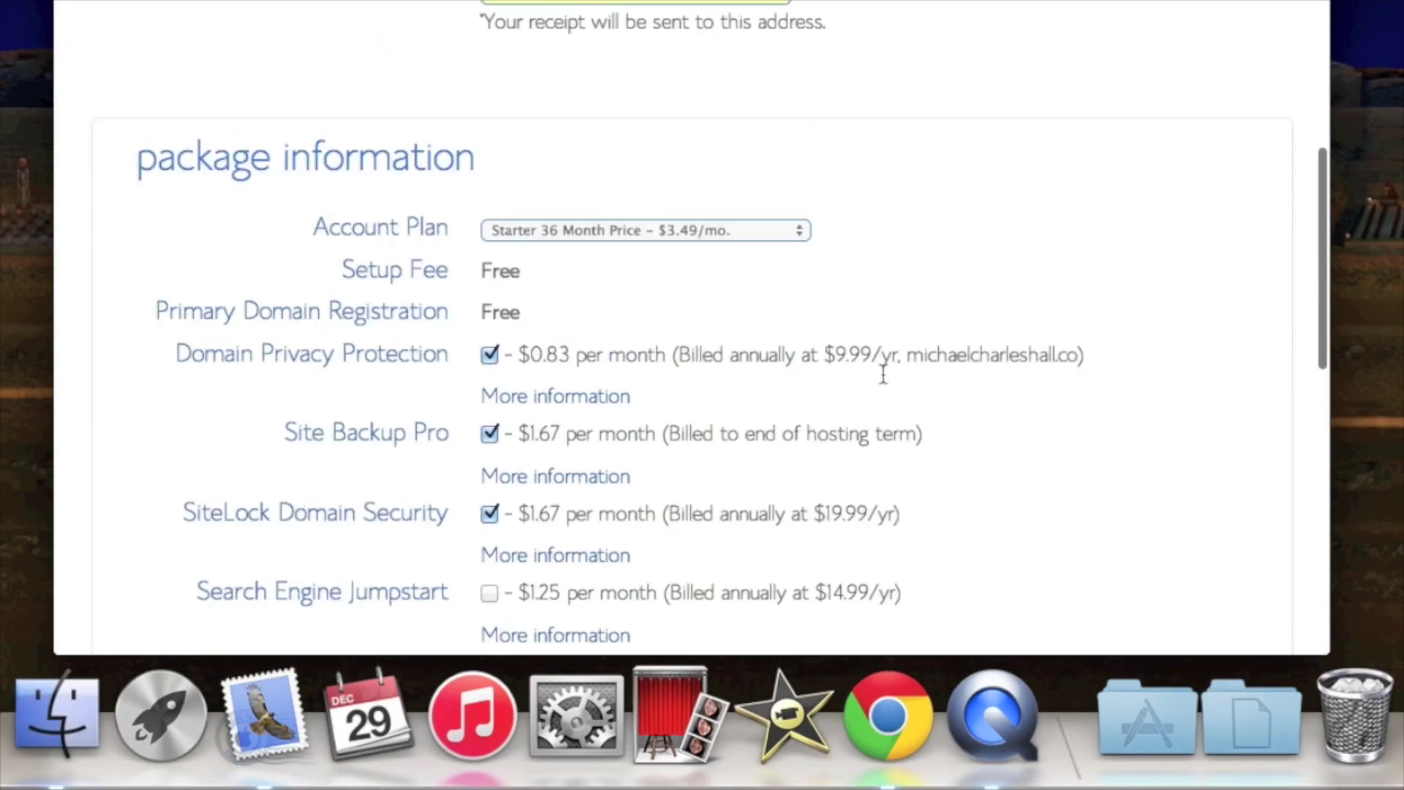
pyautogui.scroll(-2, 882, 376)
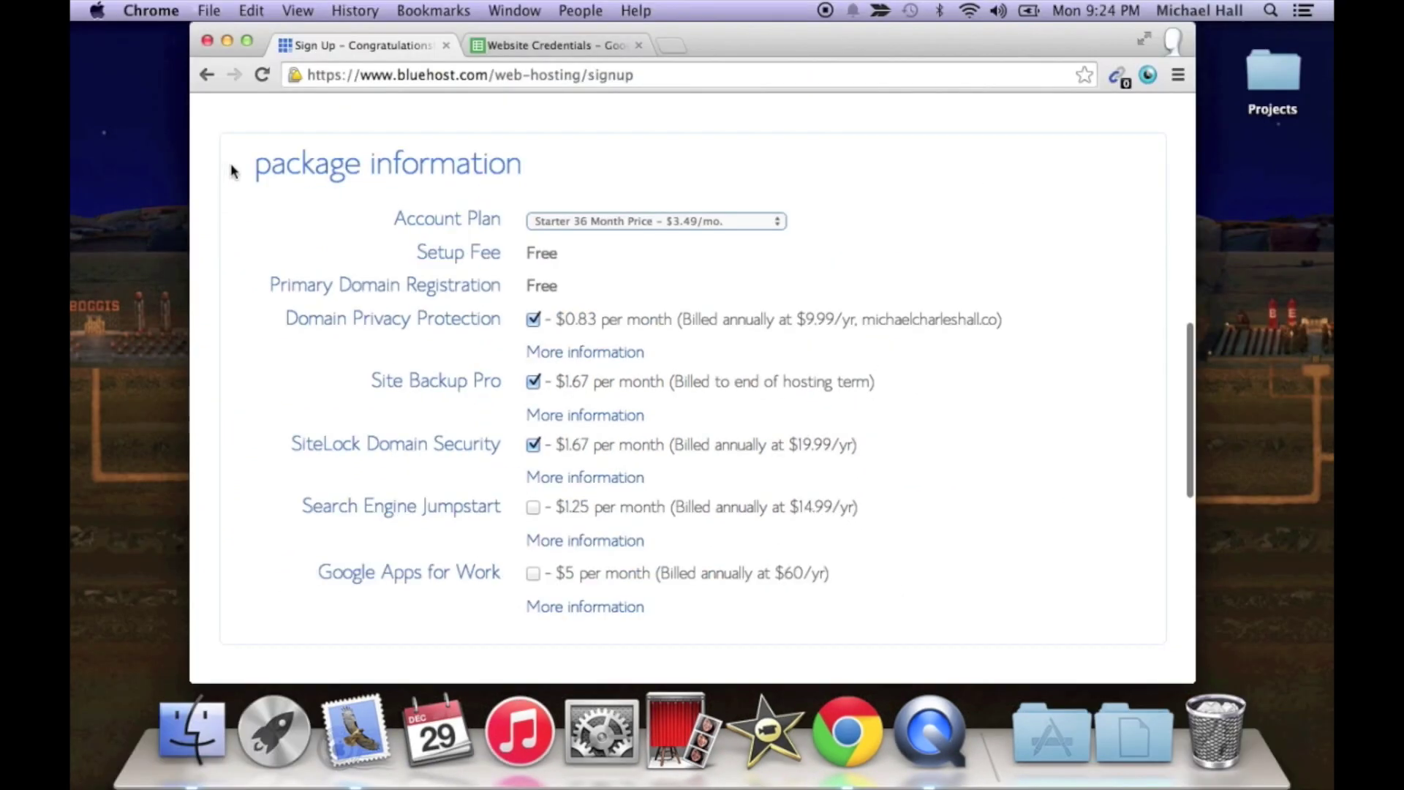
pyautogui.moveTo(232, 171); pyautogui.dragTo(520, 160)
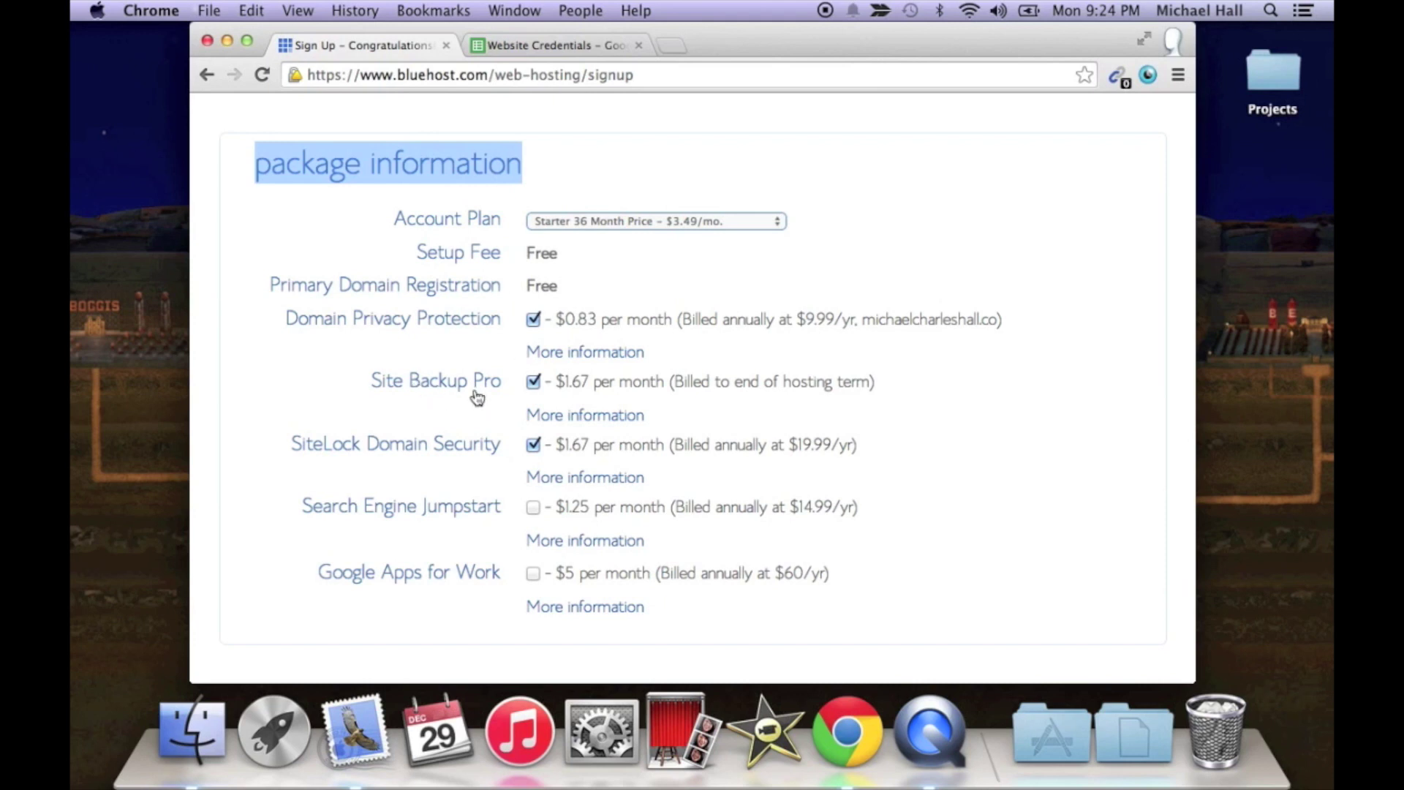
pyautogui.click(534, 384)
pyautogui.click(534, 446)
# Point out the $0.83 per month Domain Privacy Protection price.
pyautogui.scroll(1, 718, 433)
pyautogui.click(718, 433)
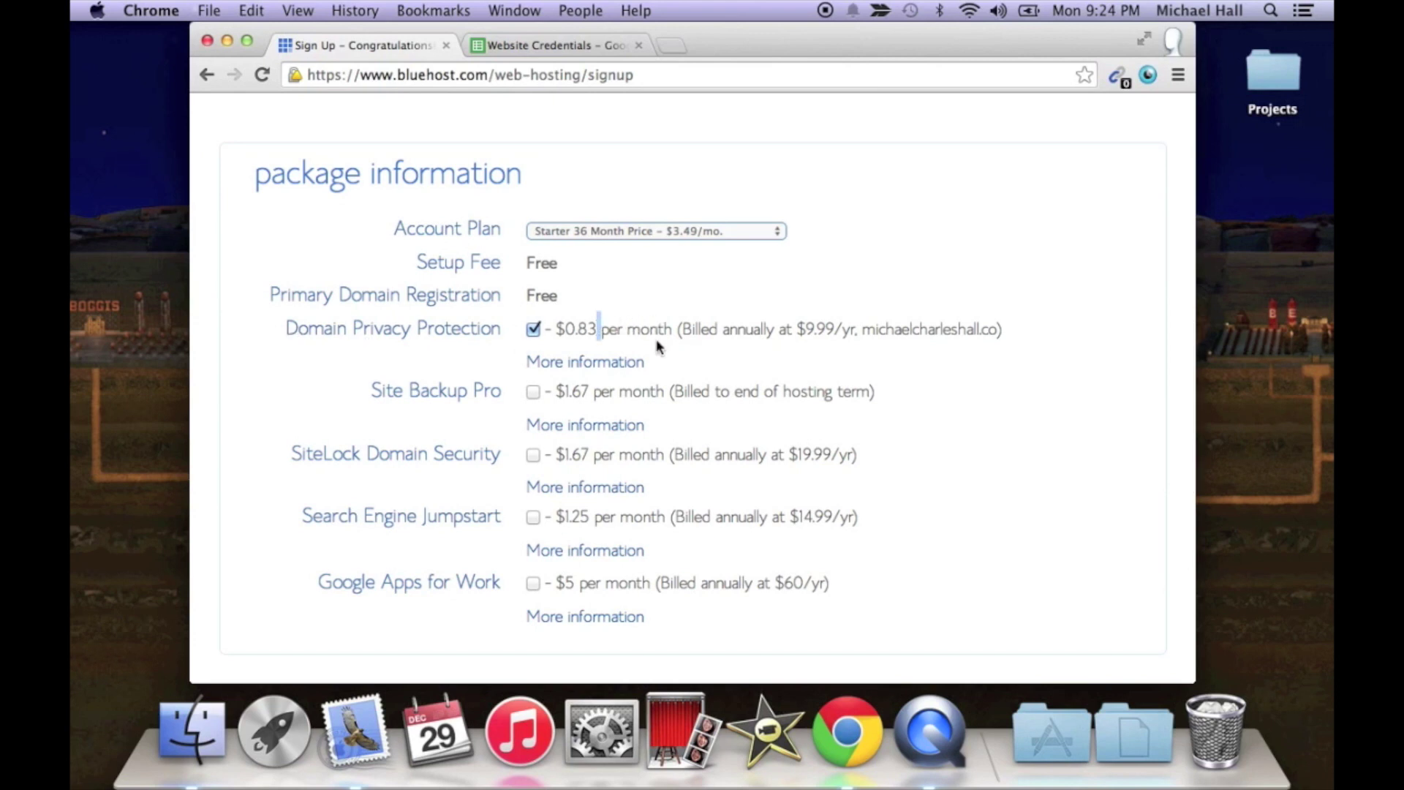
pyautogui.doubleClick(631, 335)
pyautogui.moveTo(558, 327); pyautogui.dragTo(656, 333)
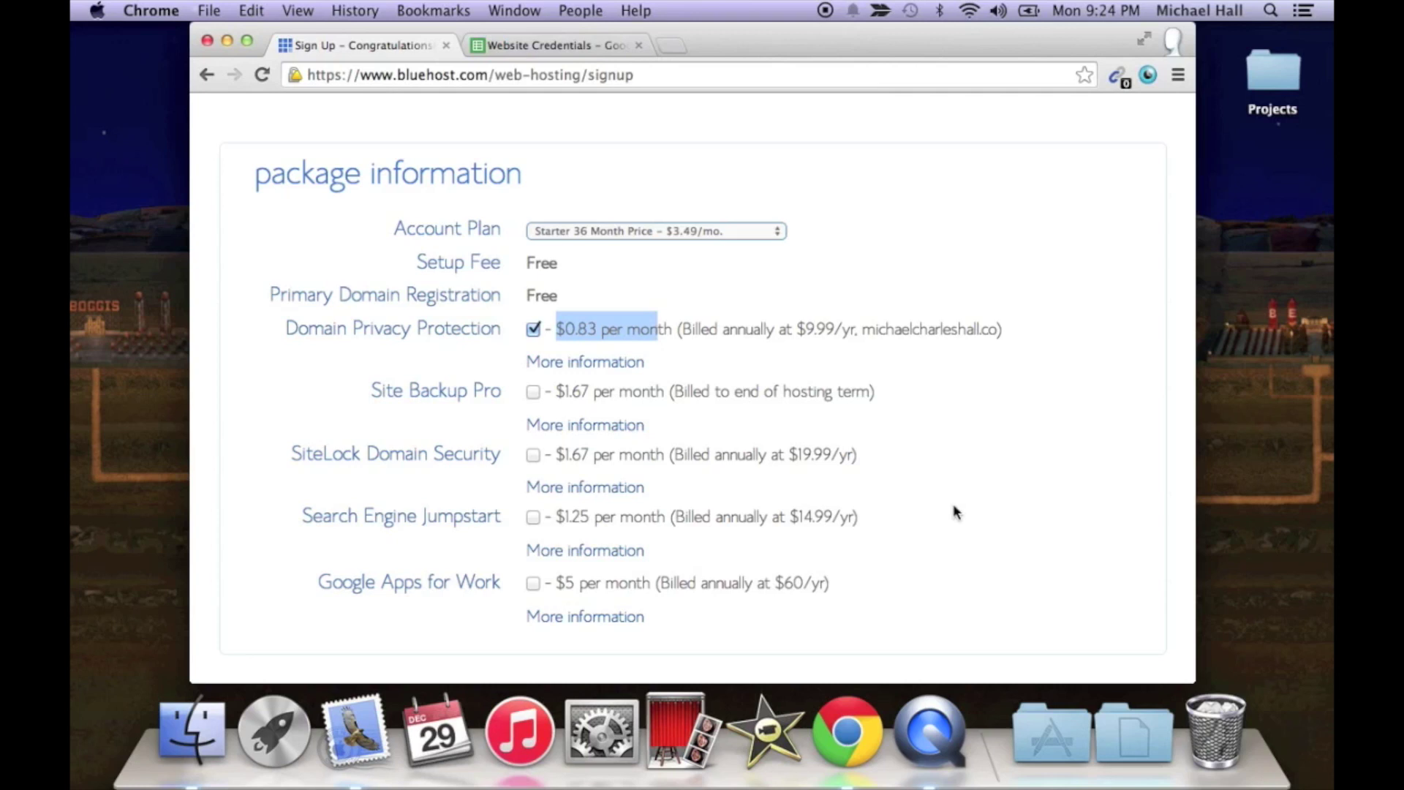
pyautogui.scroll(-10, 954, 503)
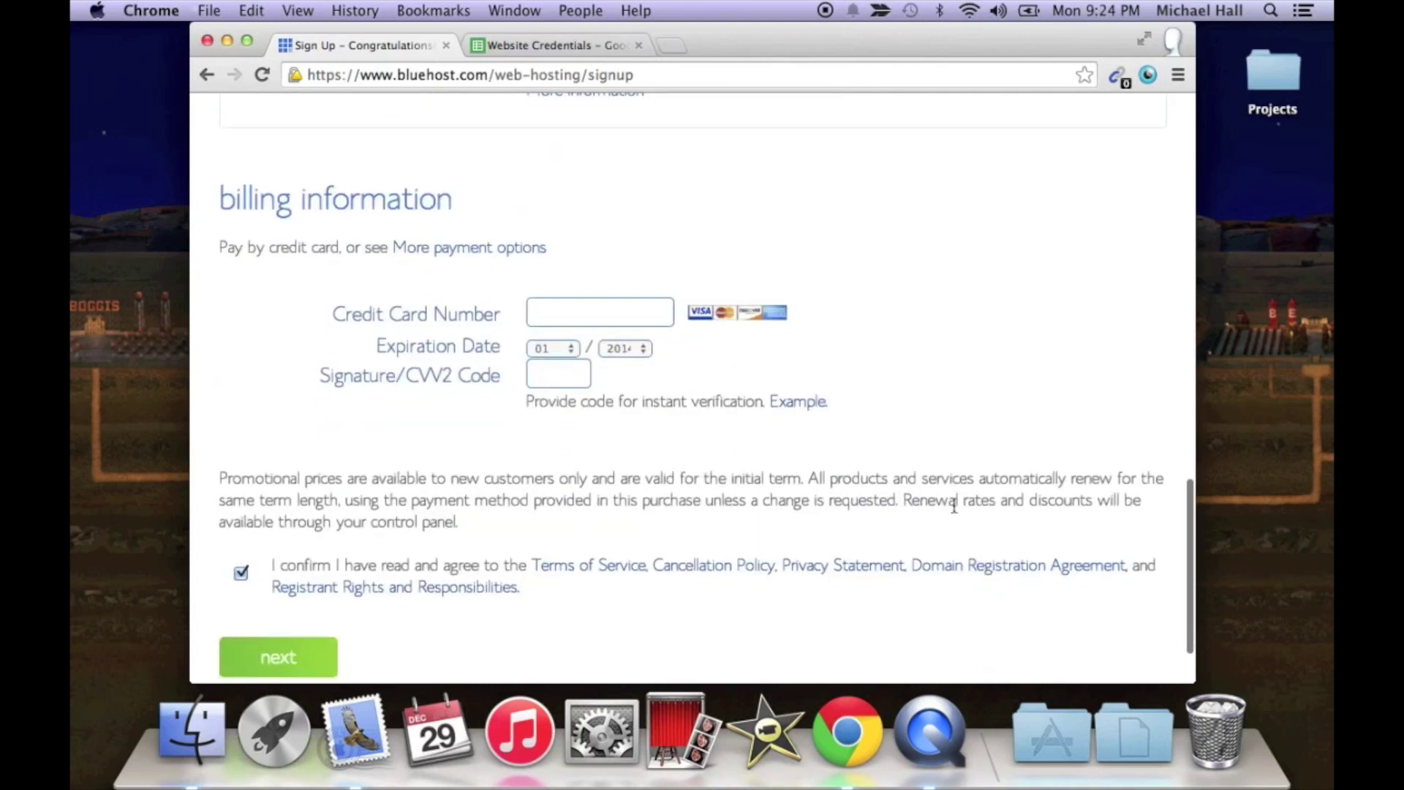
# Review the credit card billing section with the terms box checked before moving on.
pyautogui.scroll(-3, 953, 503)
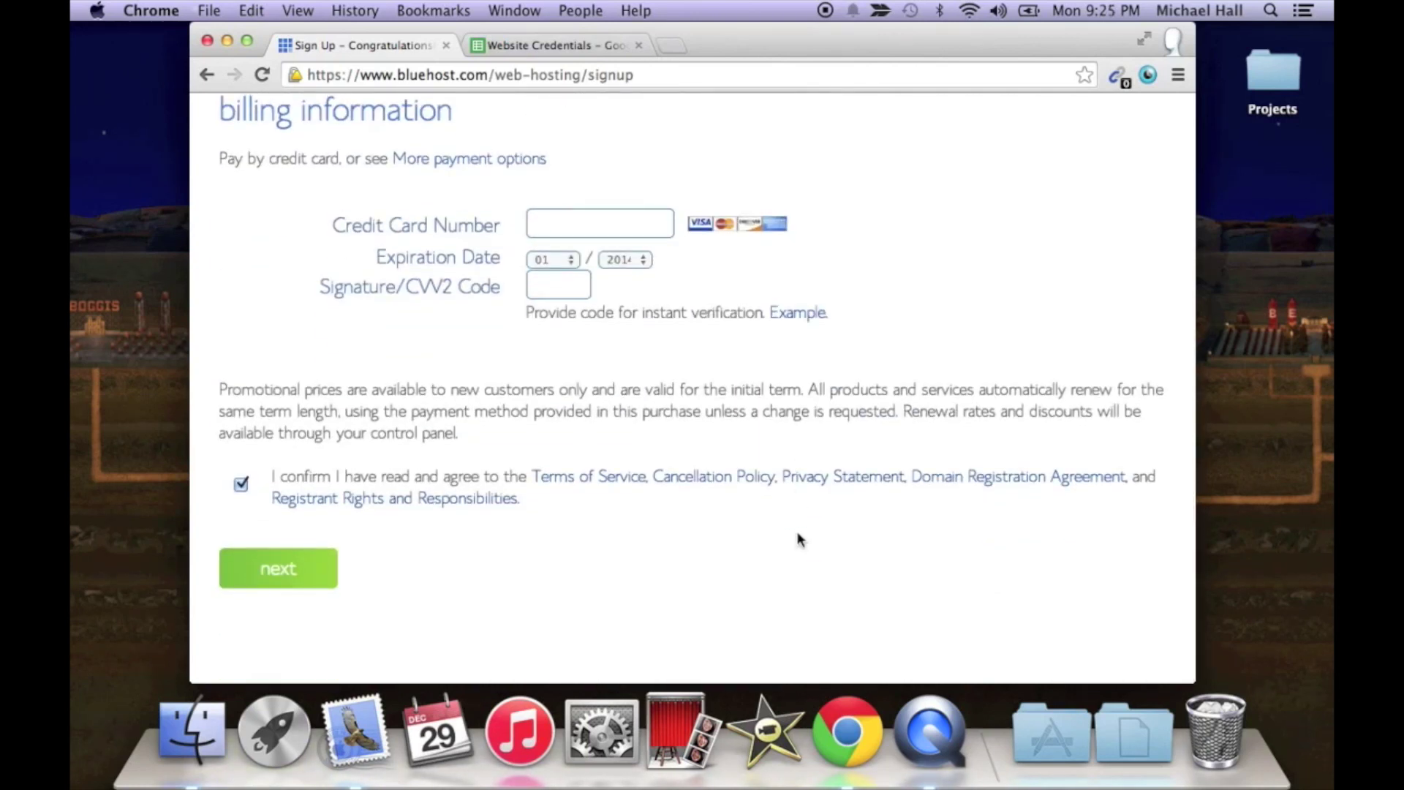
pyautogui.scroll(1, 531, 213)
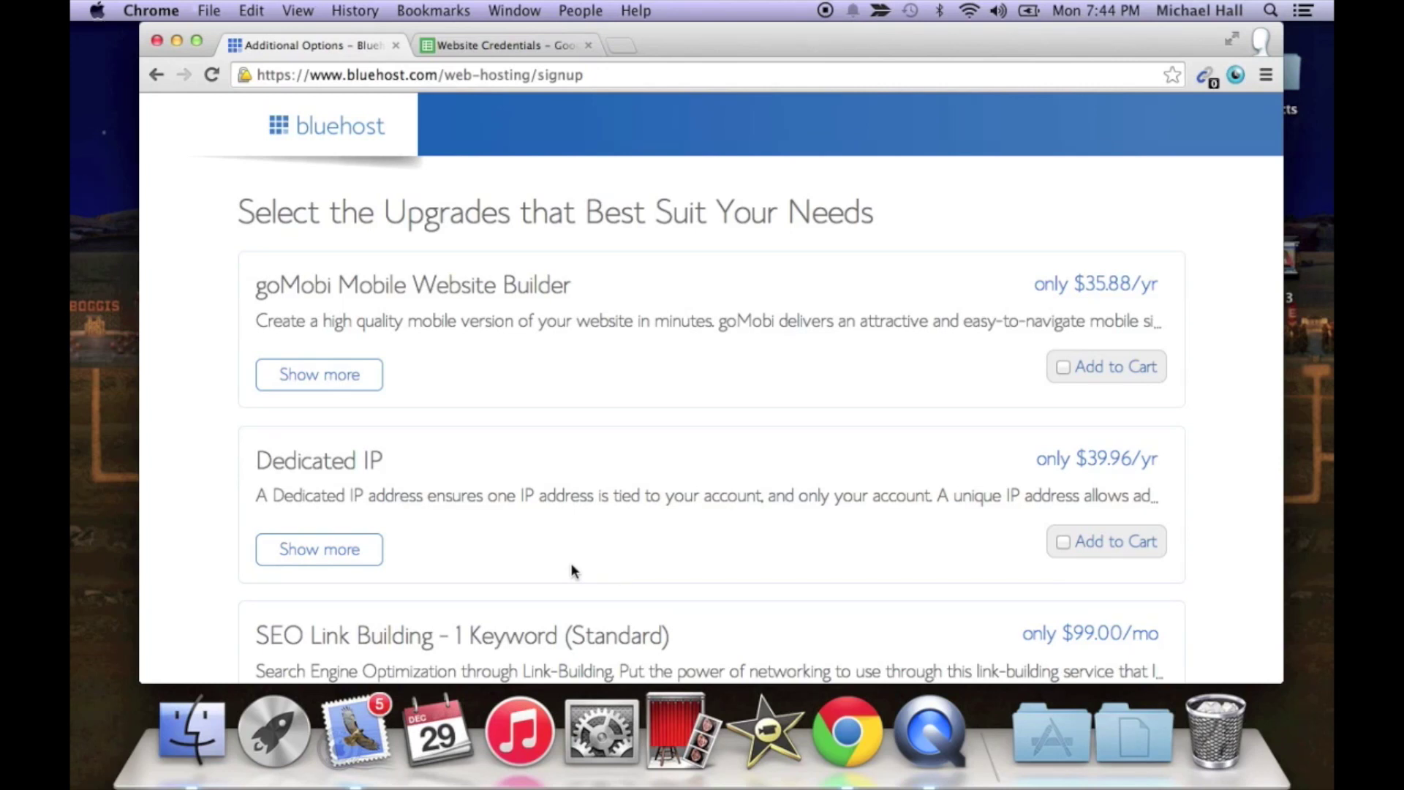
# Point out the $0.00 upgrade total and complete the order without extra upgrades.
pyautogui.scroll(-10, 920, 558)
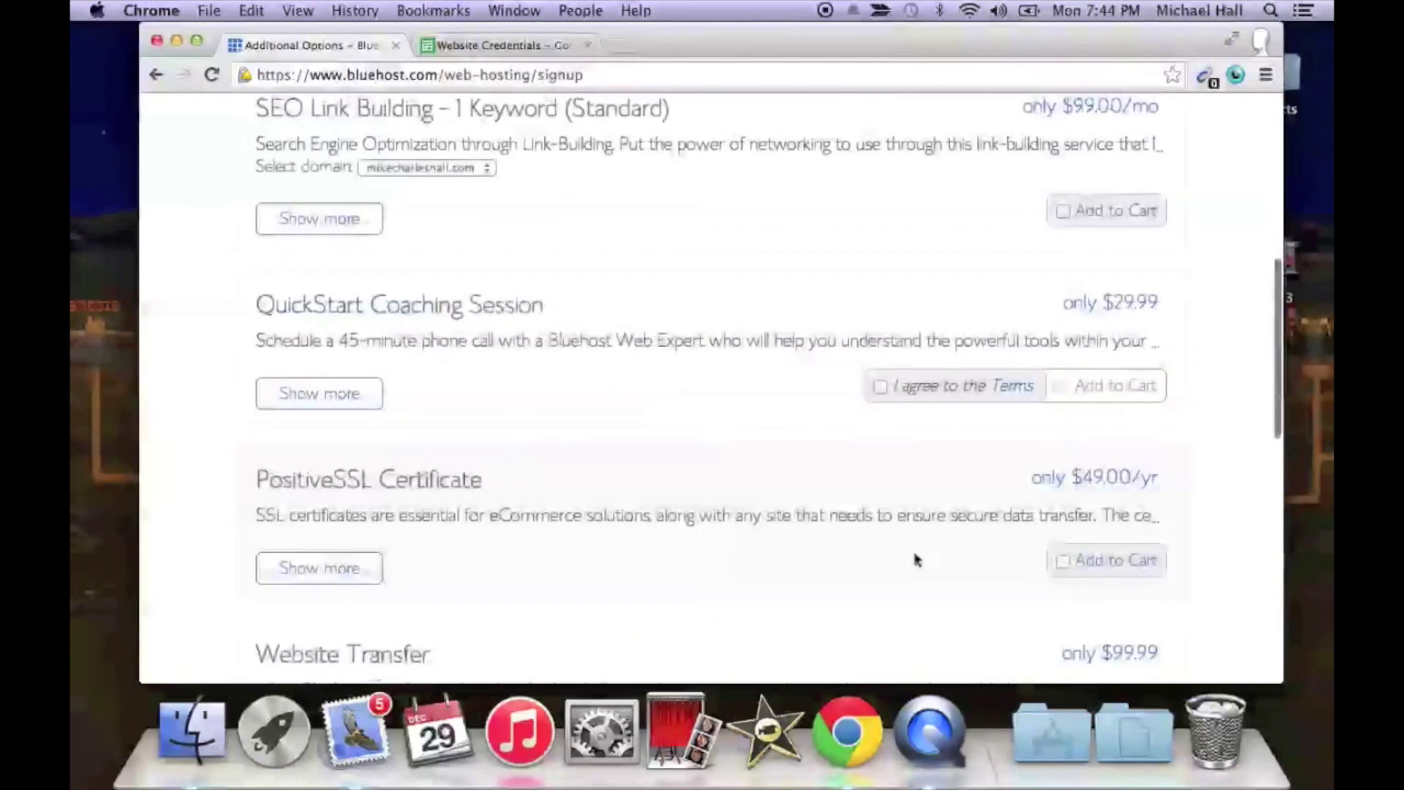
pyautogui.scroll(-12, 787, 527)
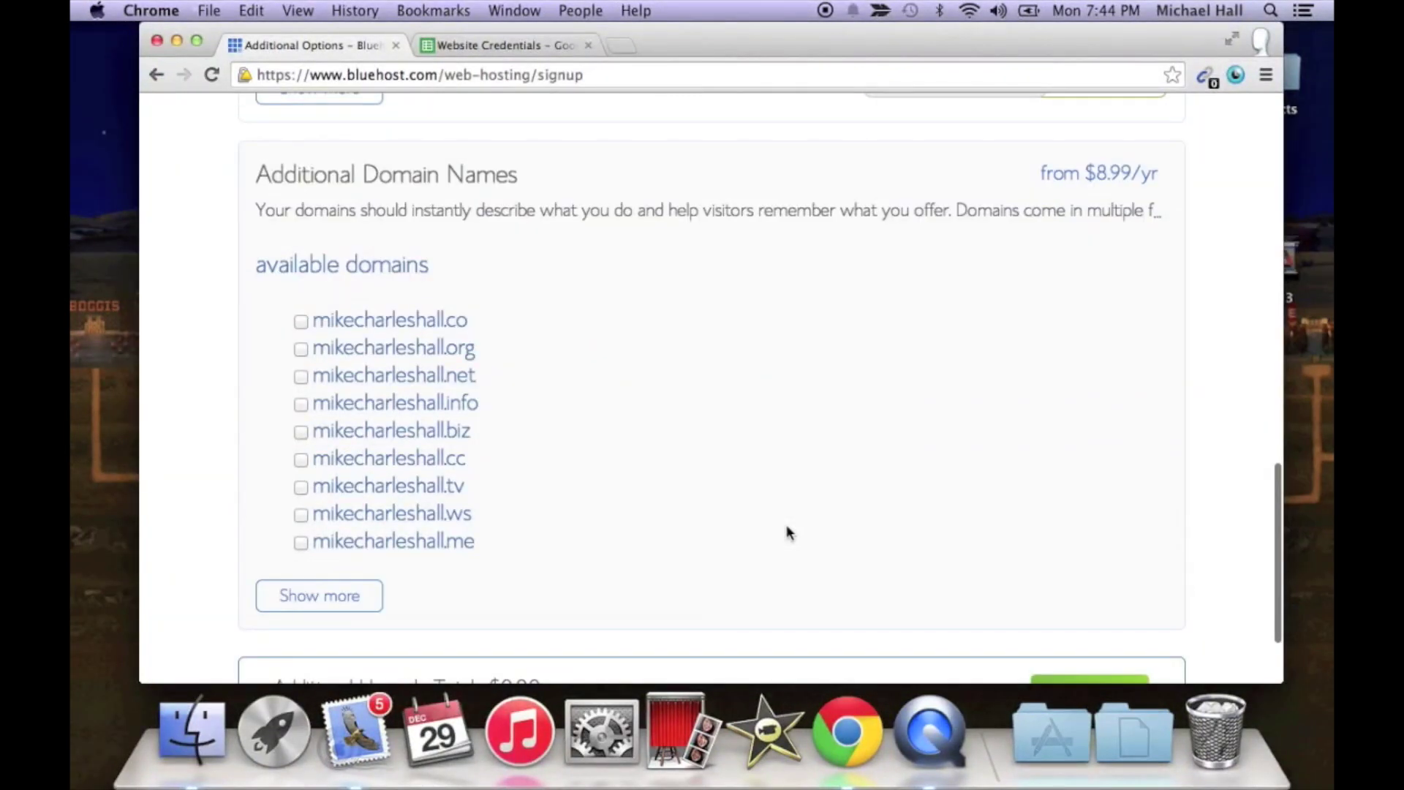
pyautogui.scroll(-3, 787, 533)
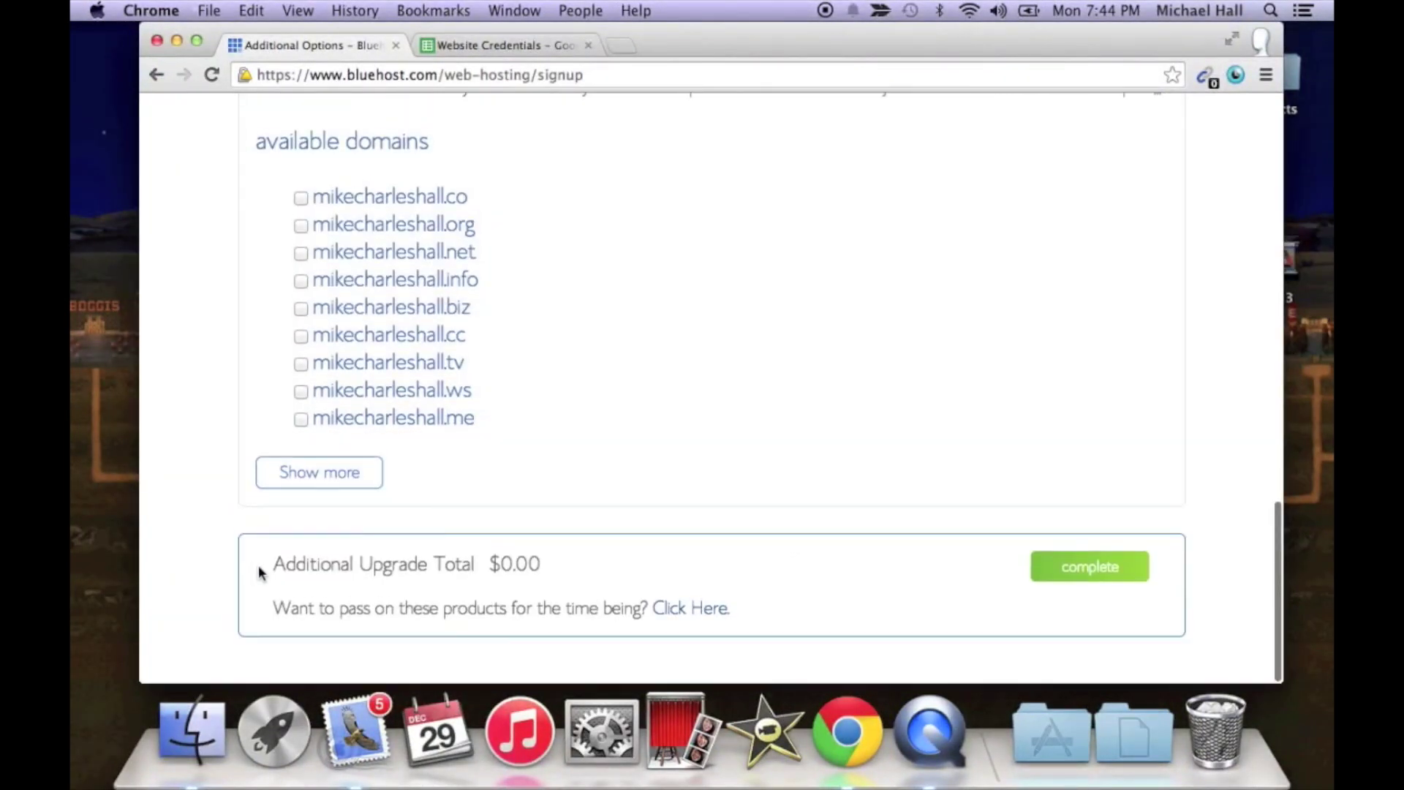
pyautogui.moveTo(269, 565); pyautogui.dragTo(544, 561)
pyautogui.click(815, 584)
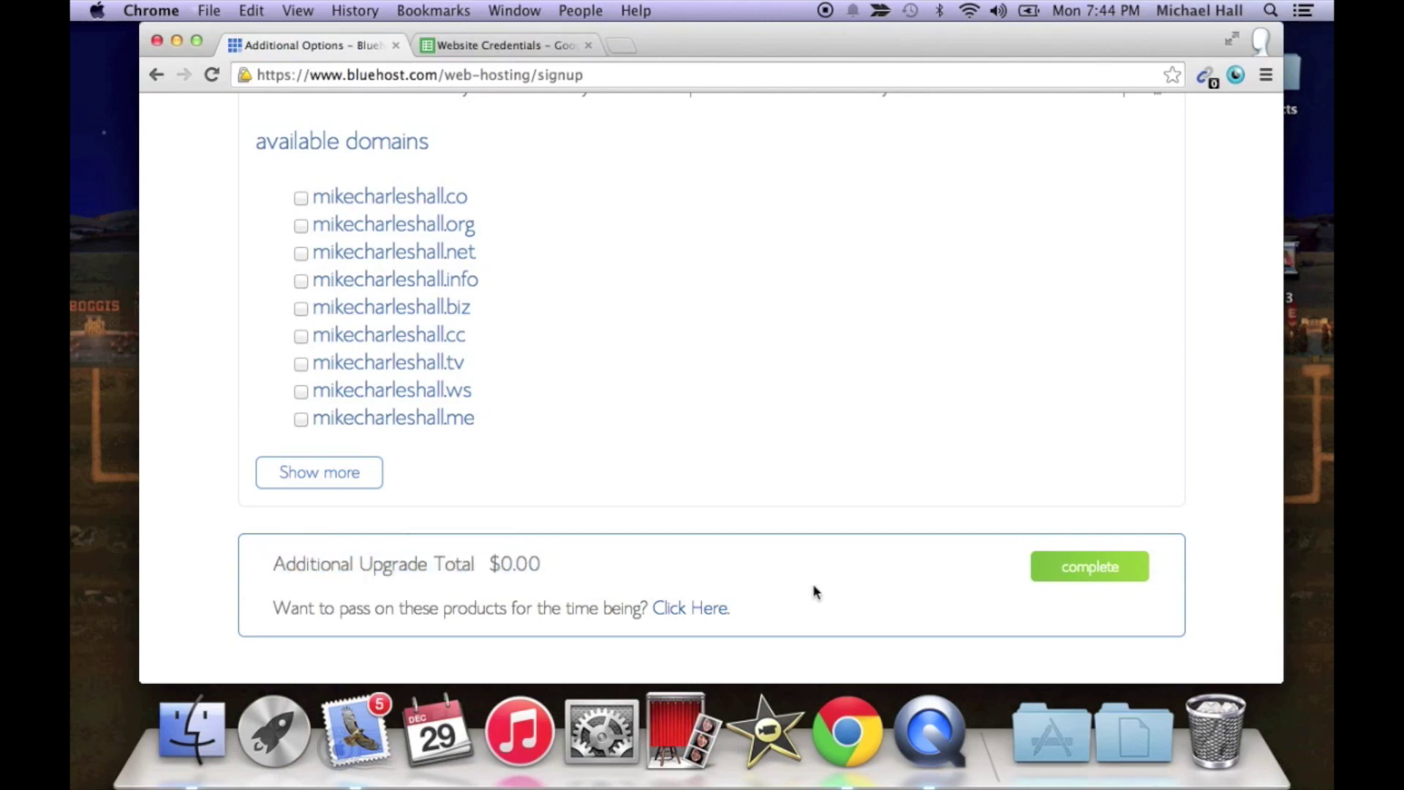
pyautogui.click(1121, 570)
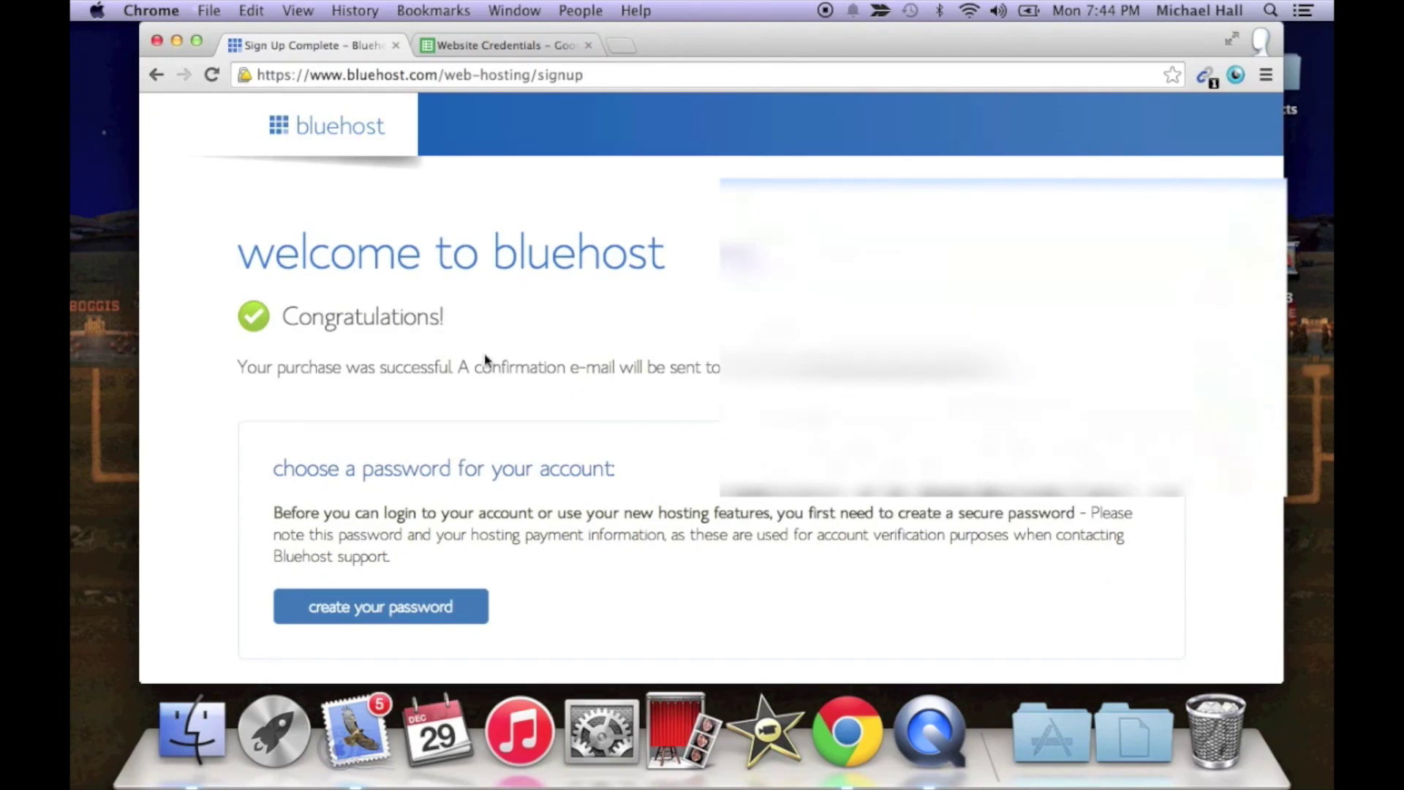
# Point out the confirmation e-mail notice and begin creating the account password.
pyautogui.moveTo(485, 355); pyautogui.dragTo(841, 362)
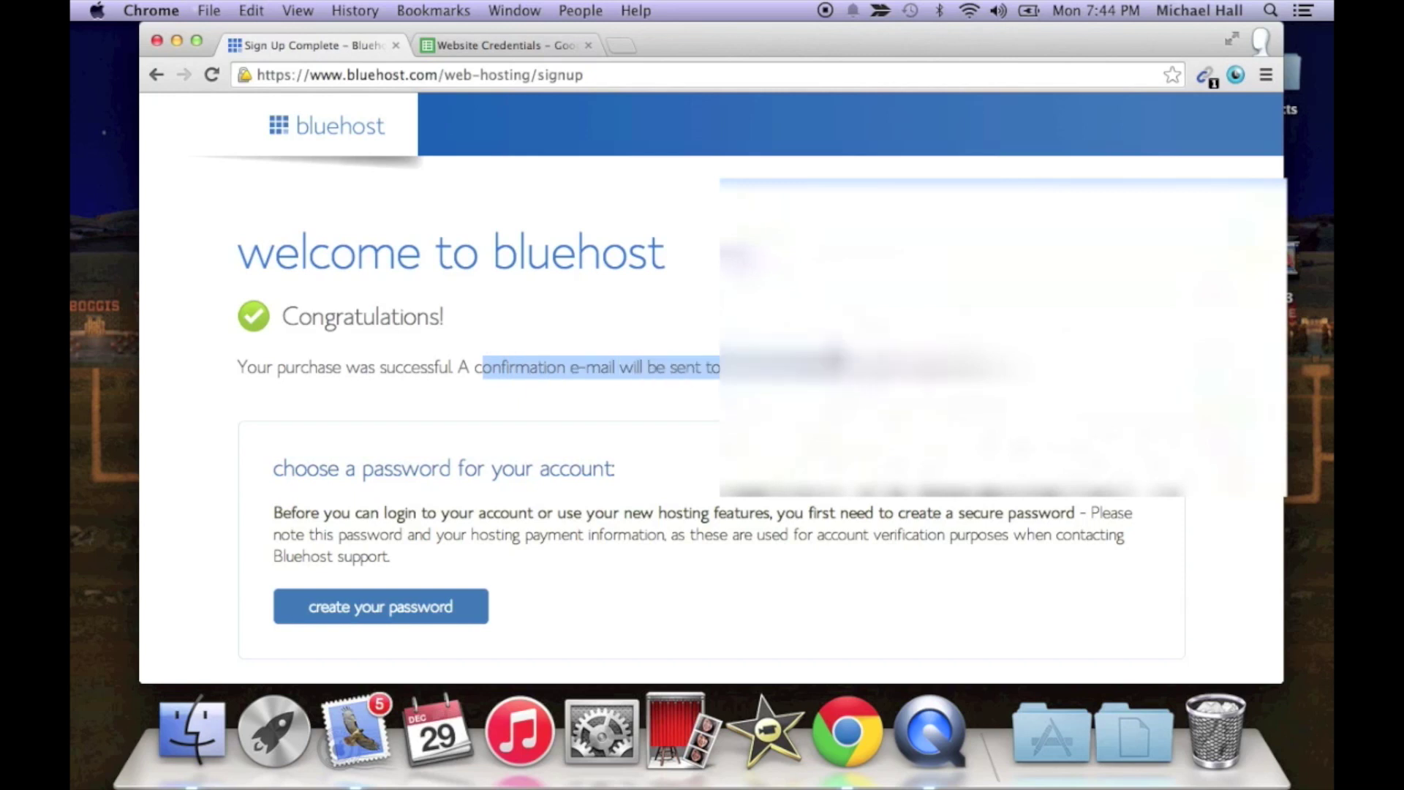
pyautogui.scroll(-2, 486, 564)
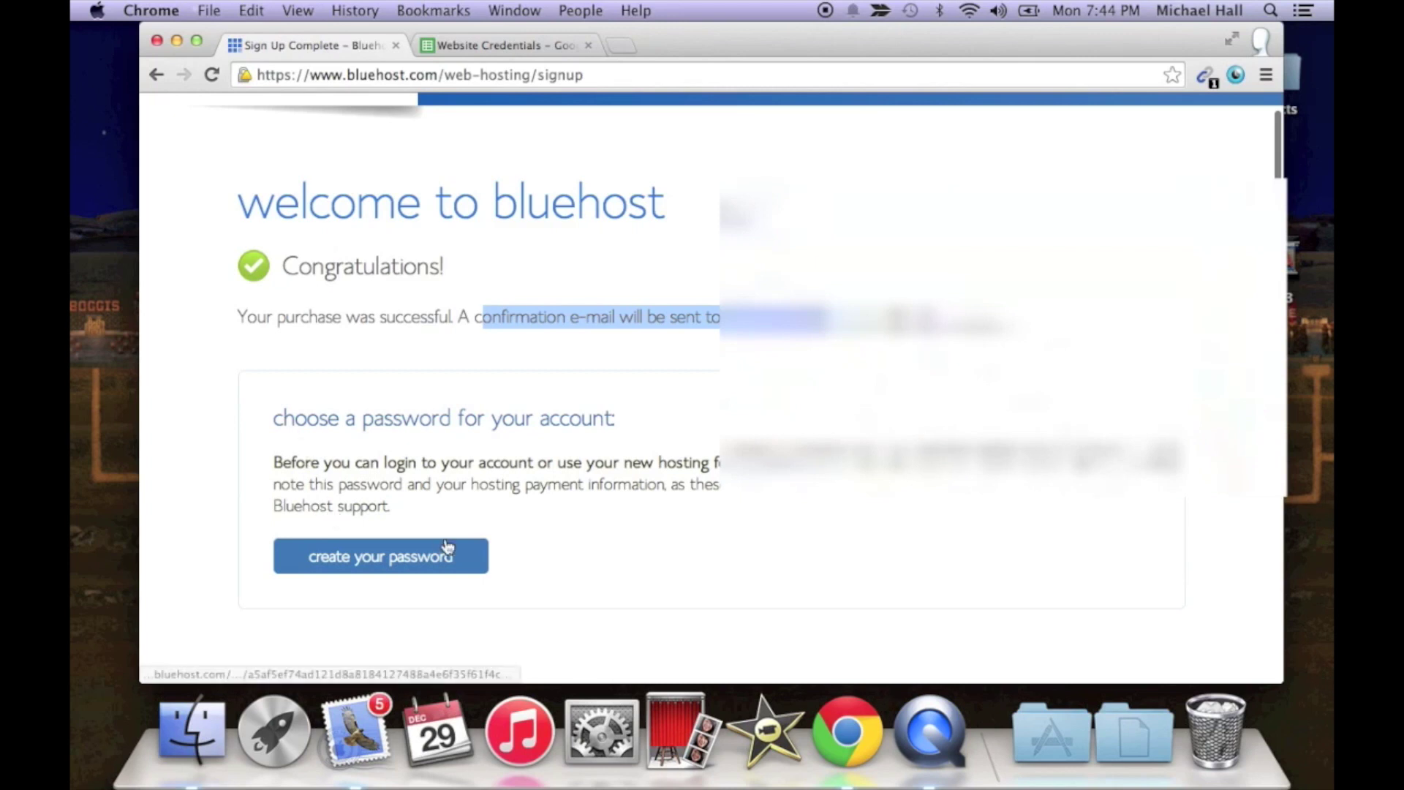
pyautogui.click(403, 579)
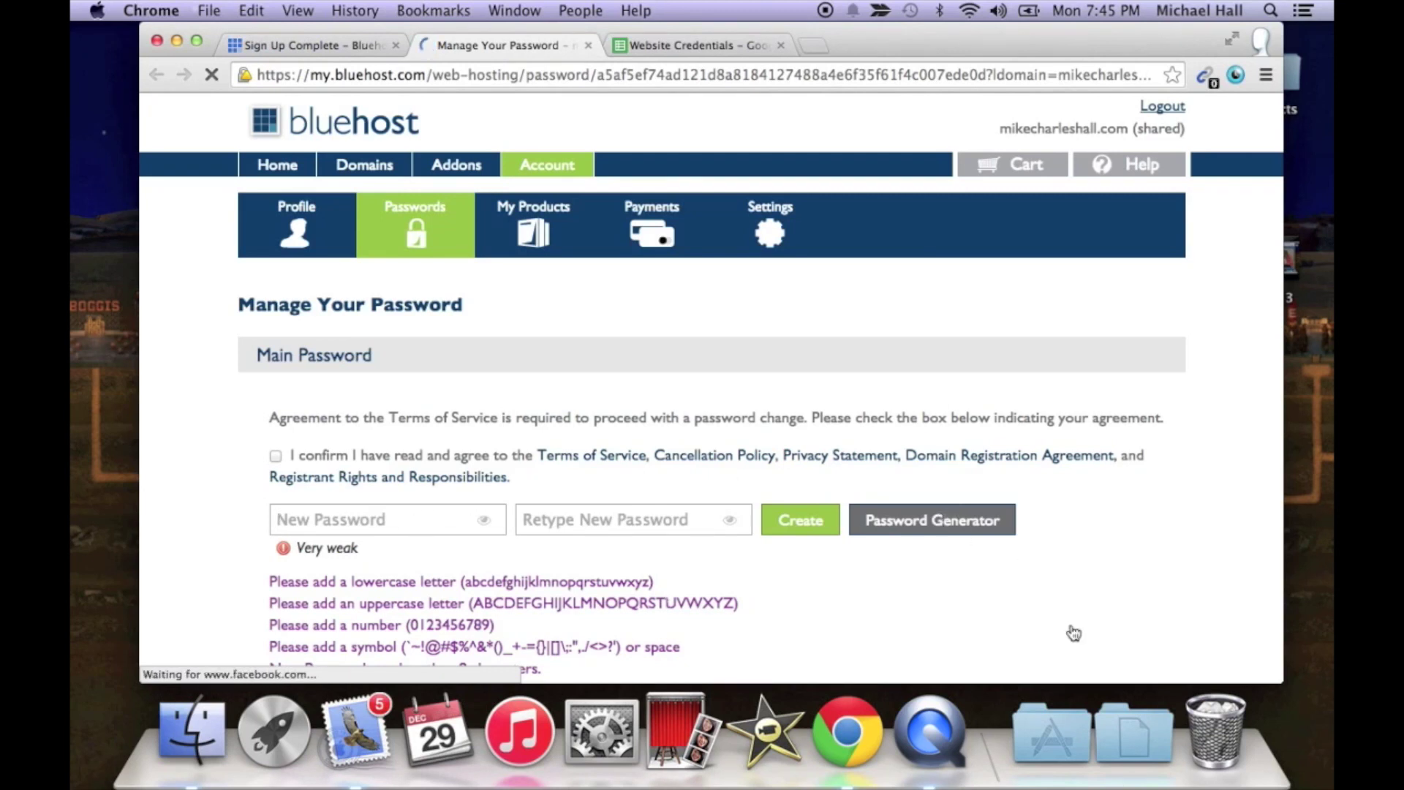
pyautogui.scroll(-2, 1107, 602)
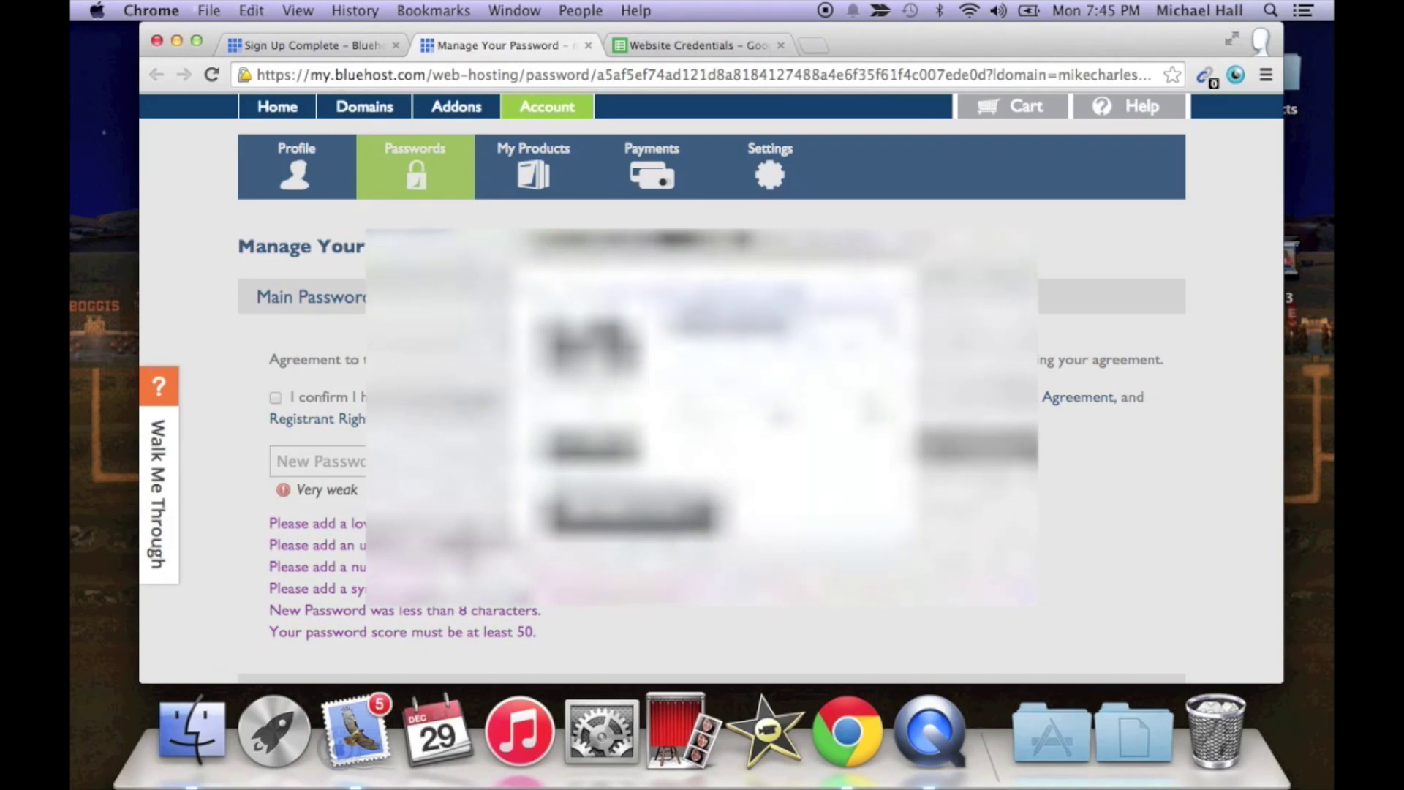
pyautogui.click(502, 399)
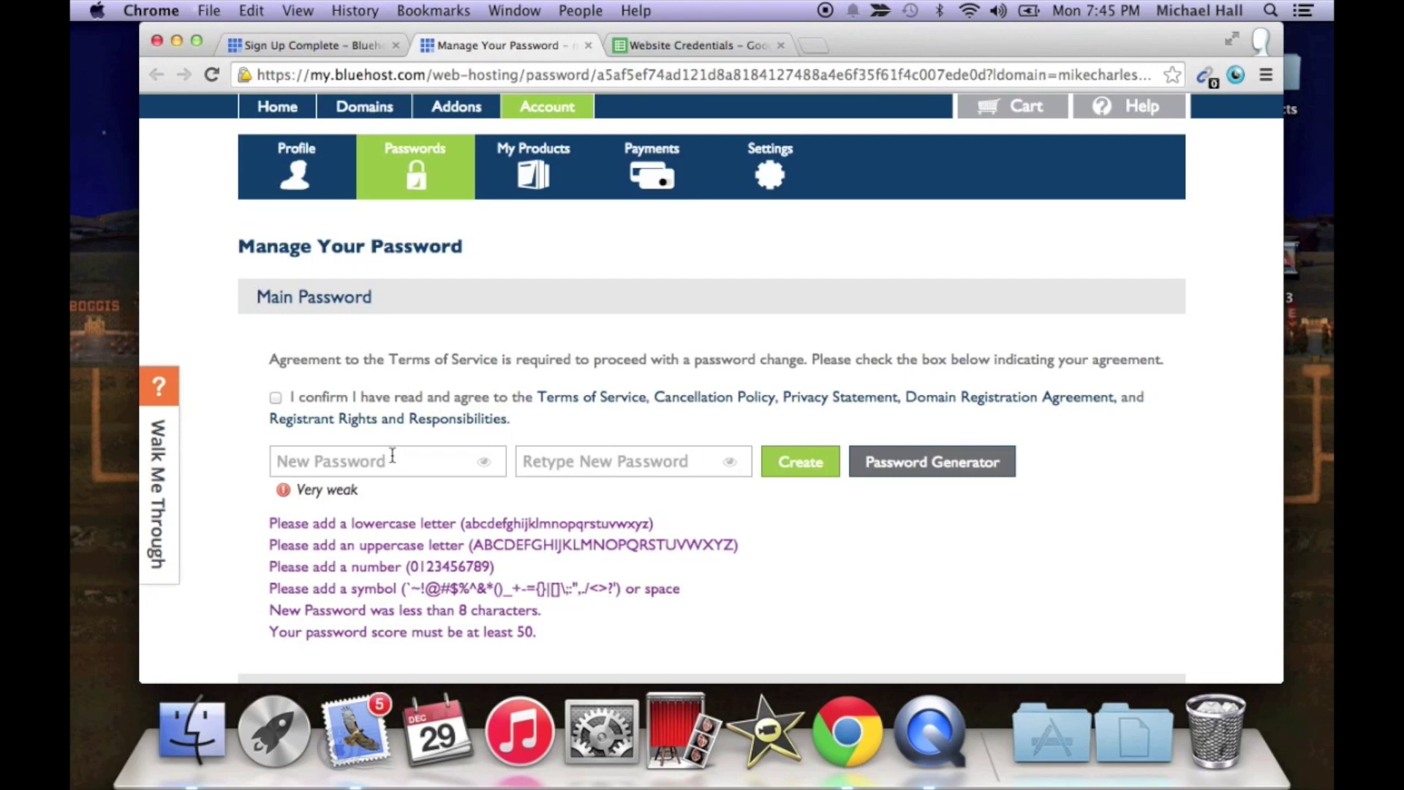
# Paste the password into both fields, accept the terms of service, and create it.
pyautogui.press('super+v')
pyautogui.click(624, 458)
pyautogui.press('super+v')
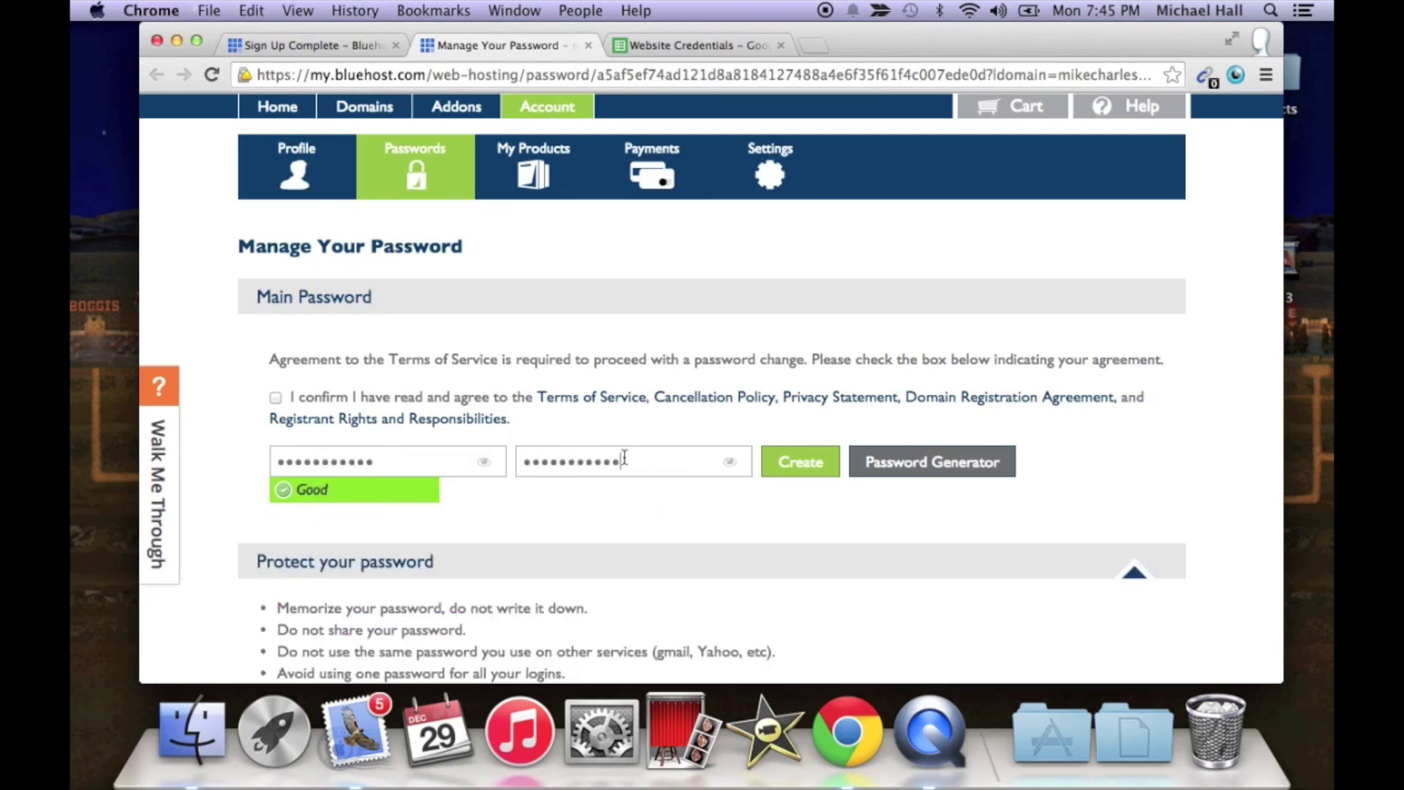
pyautogui.click(720, 55)
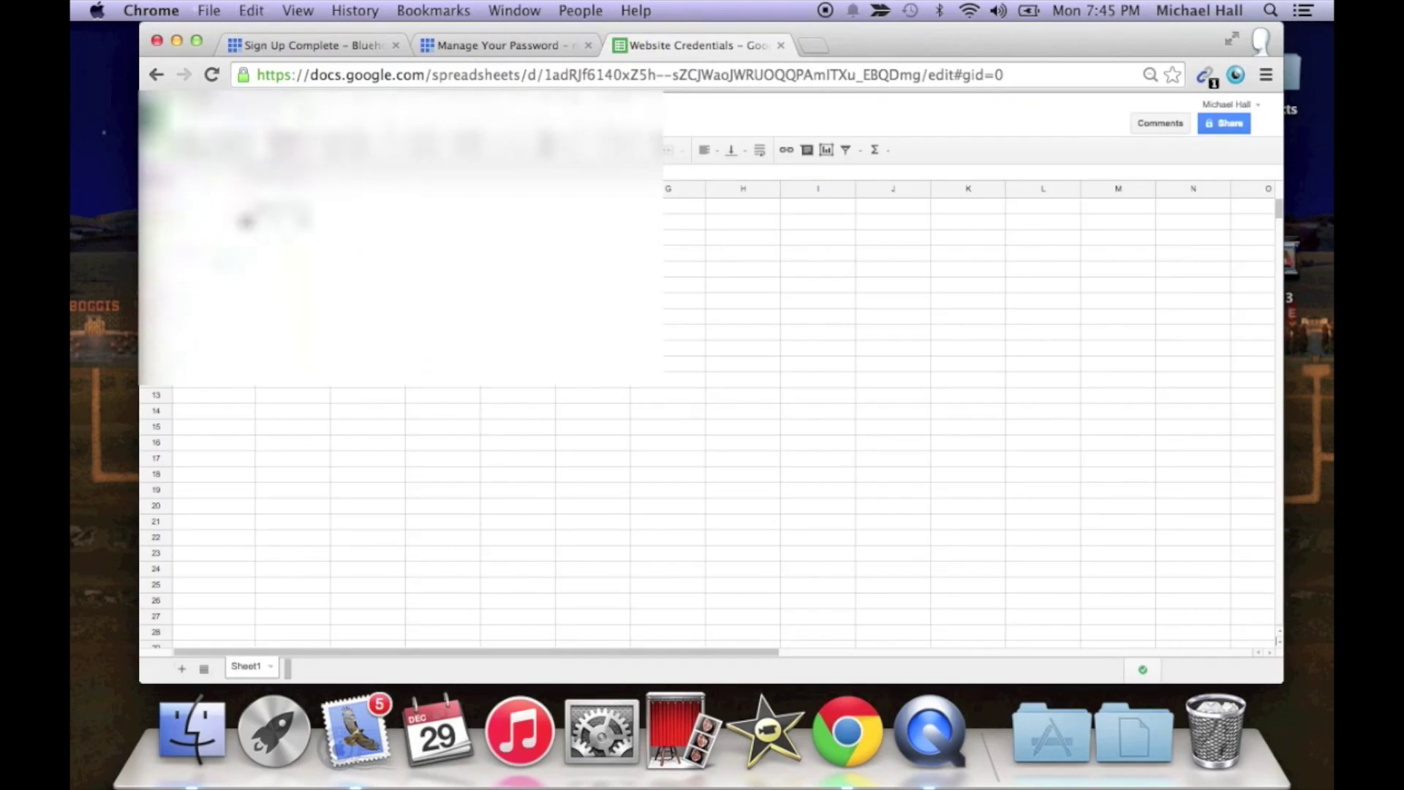
pyautogui.click(492, 49)
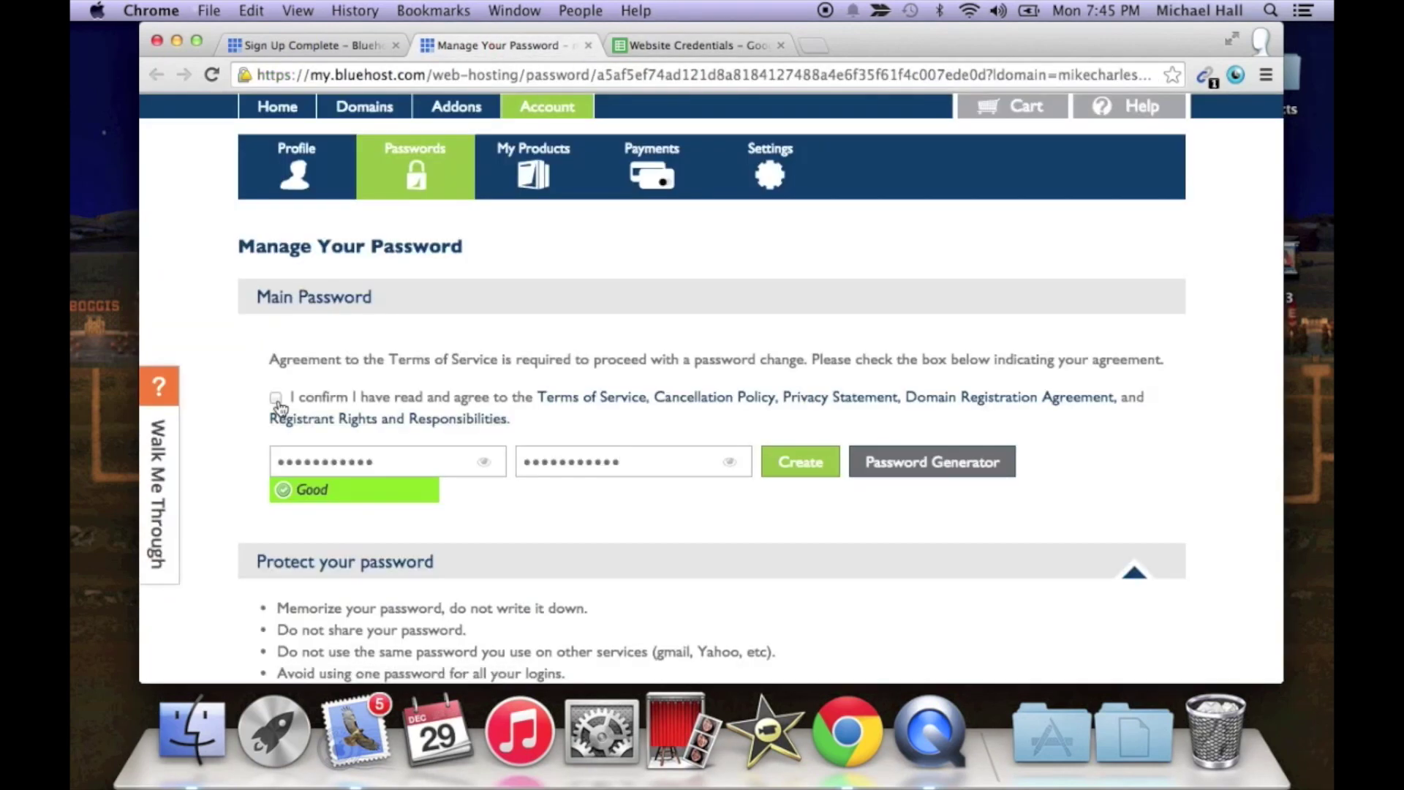
pyautogui.click(277, 399)
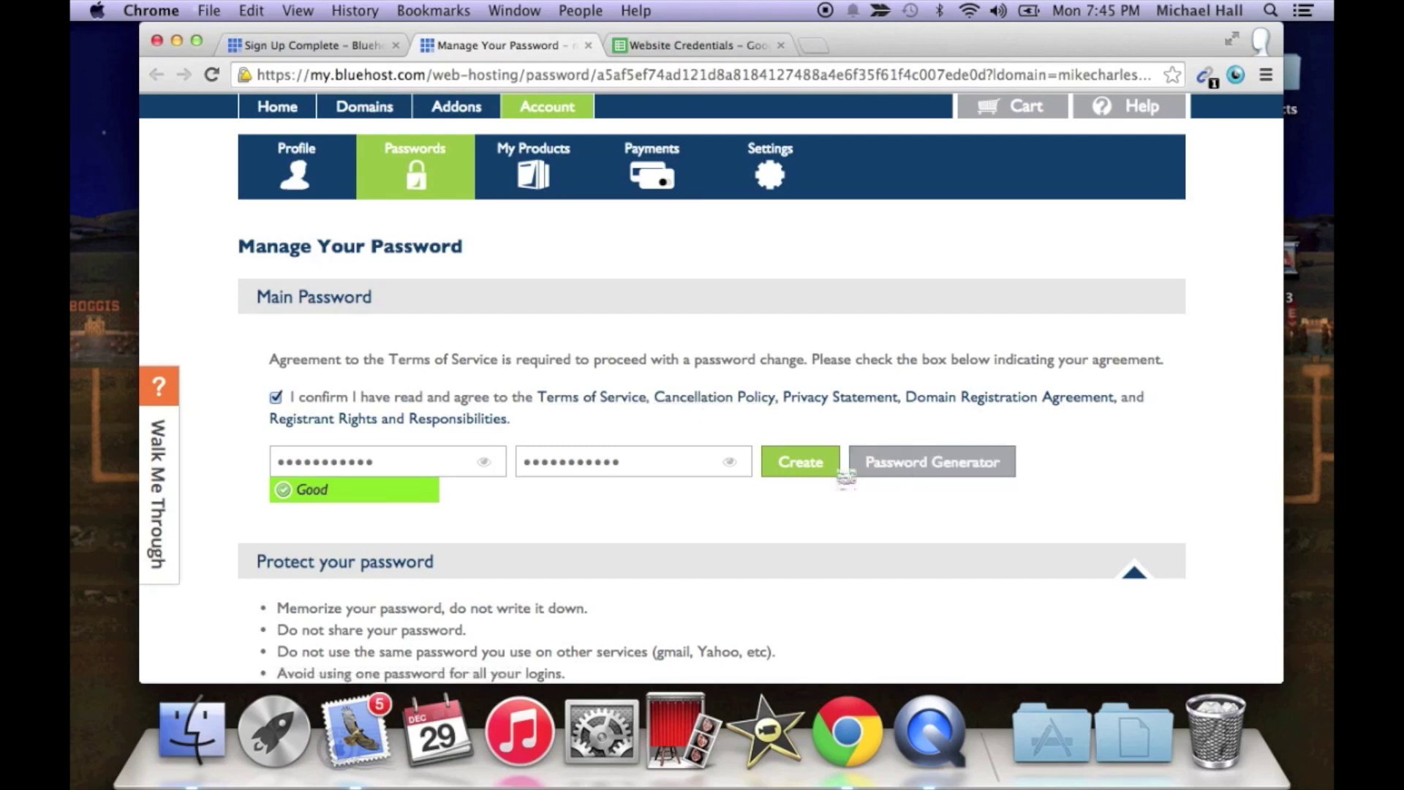
pyautogui.click(801, 476)
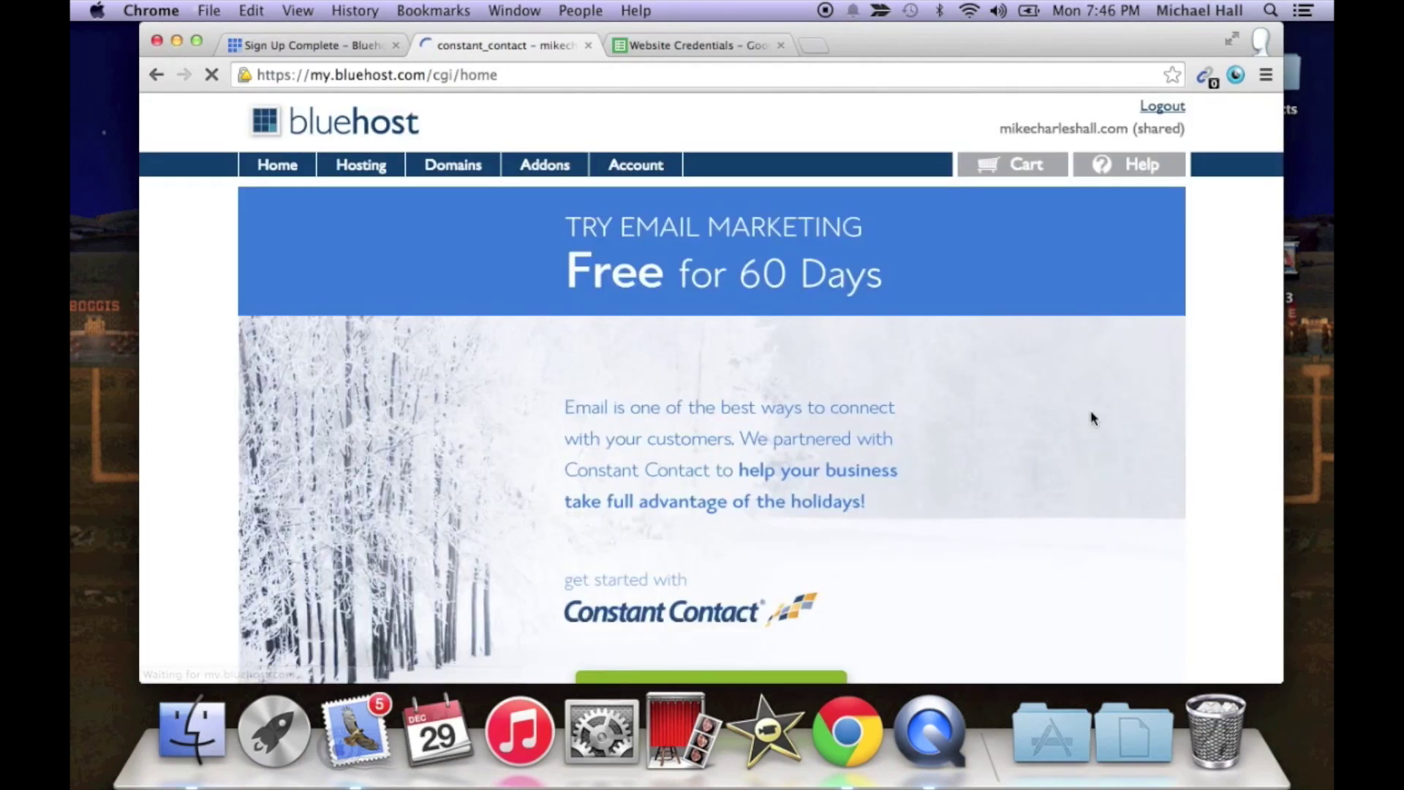
# Decline the Constant Contact email-marketing offer with 'No thanks, I'm not interested'.
pyautogui.scroll(-3, 1092, 418)
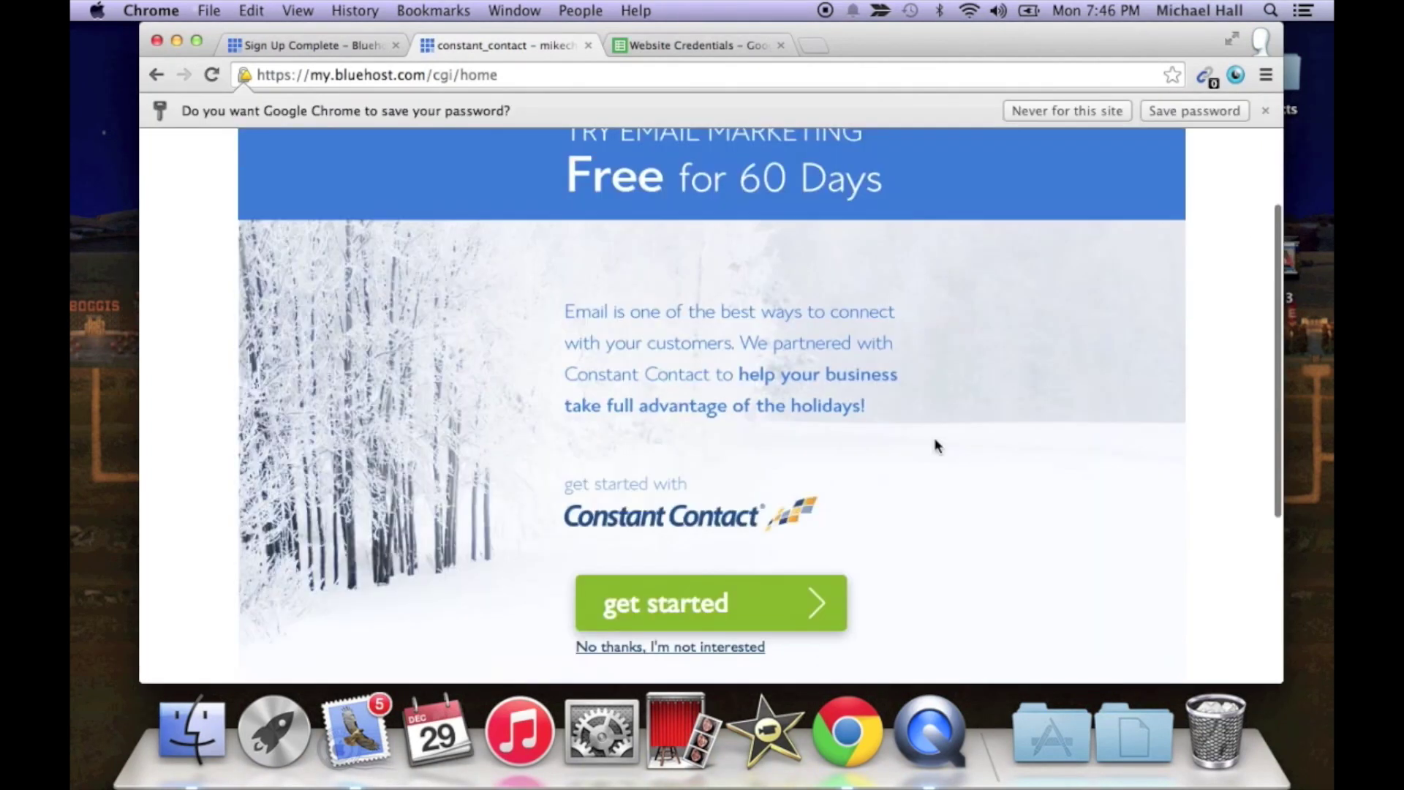
pyautogui.click(722, 649)
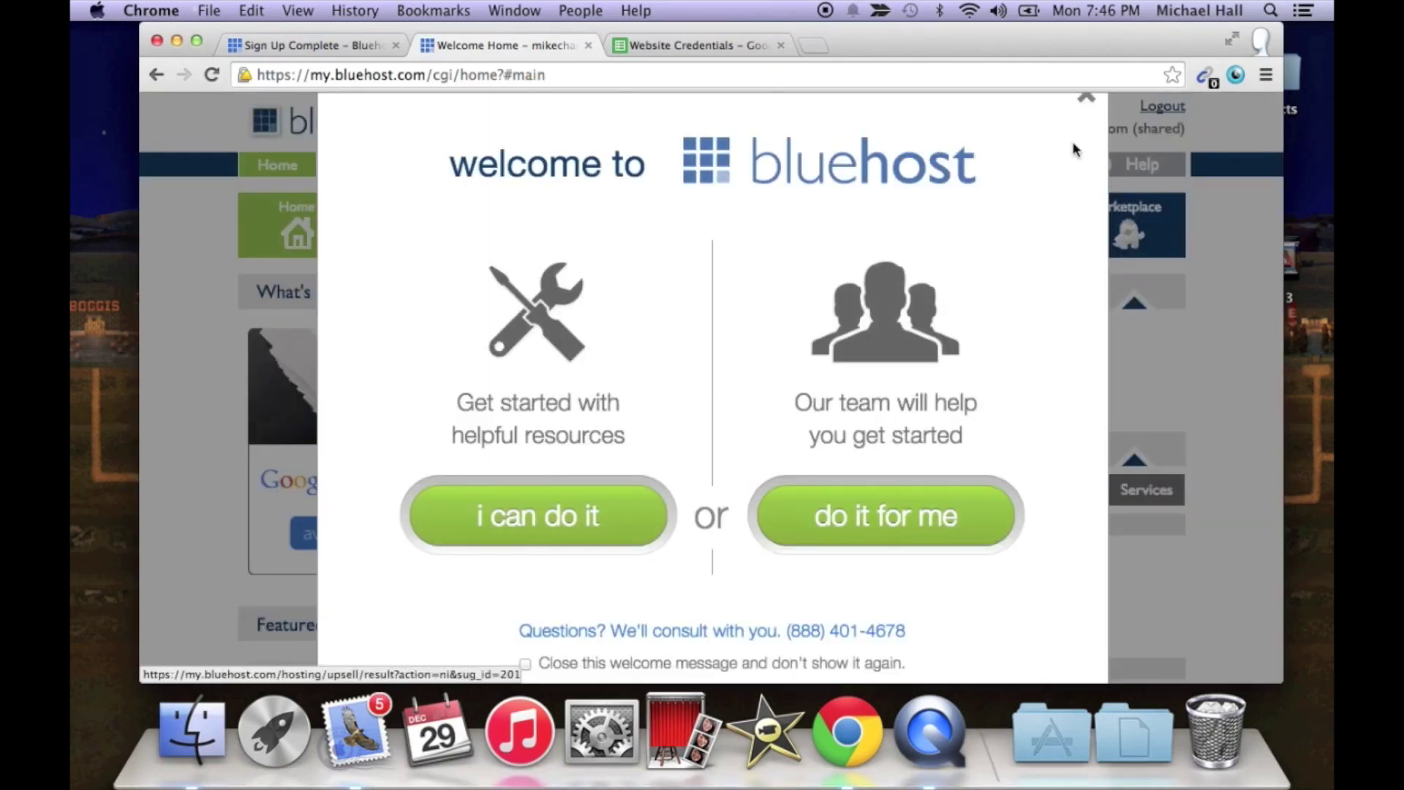
# Close the welcome popup and launch Install WordPress from the Website section.
pyautogui.click(1087, 101)
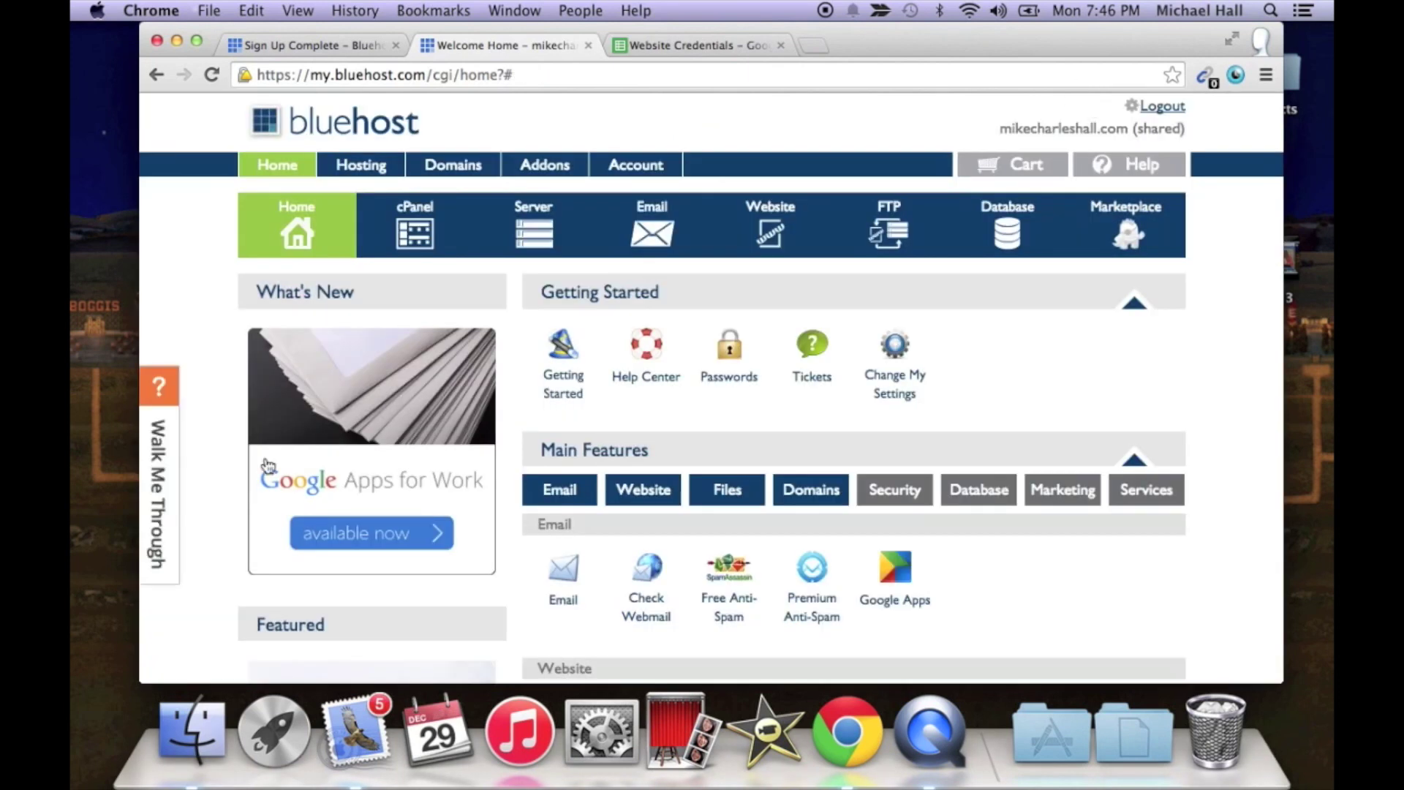
pyautogui.scroll(-1, 1144, 525)
pyautogui.scroll(2, 1145, 525)
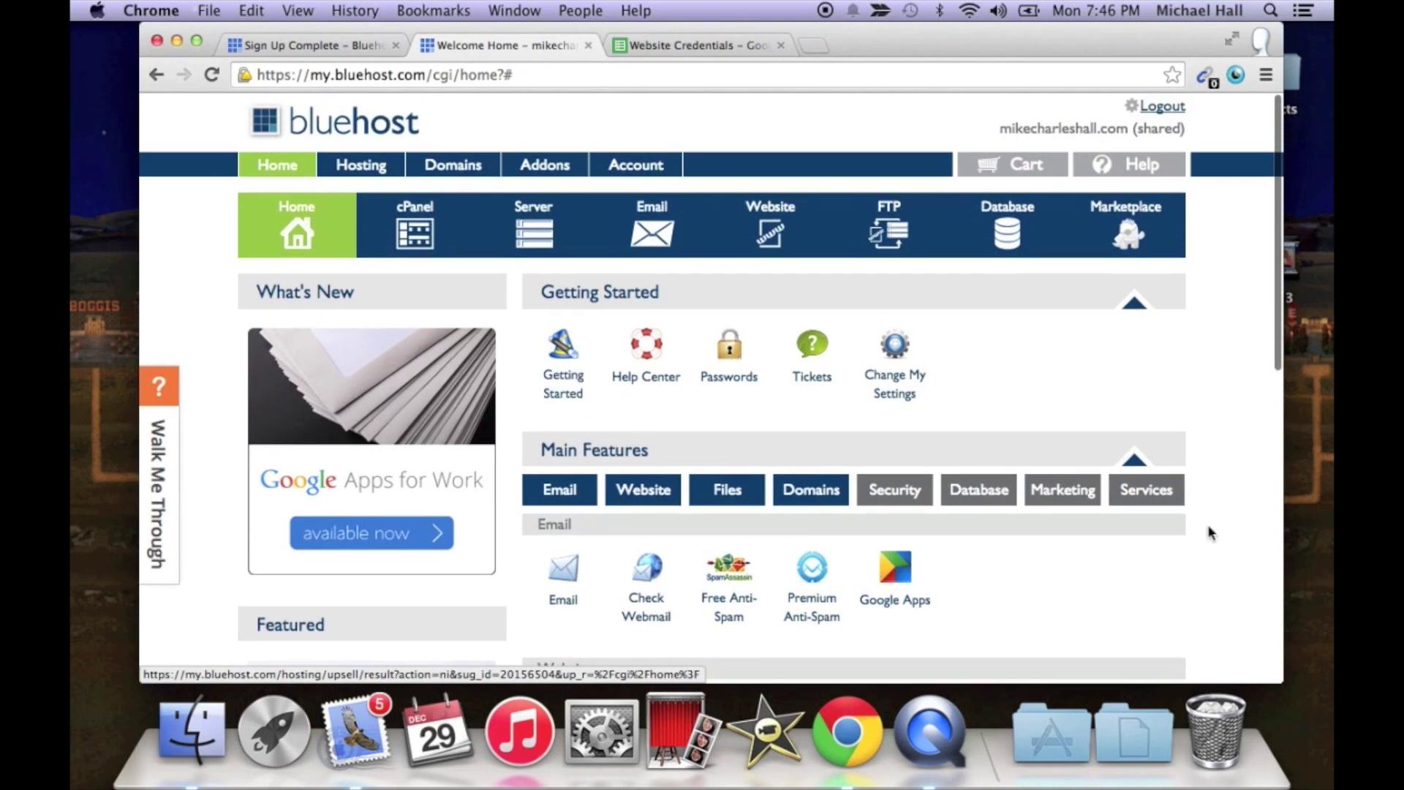
pyautogui.scroll(-4, 1210, 534)
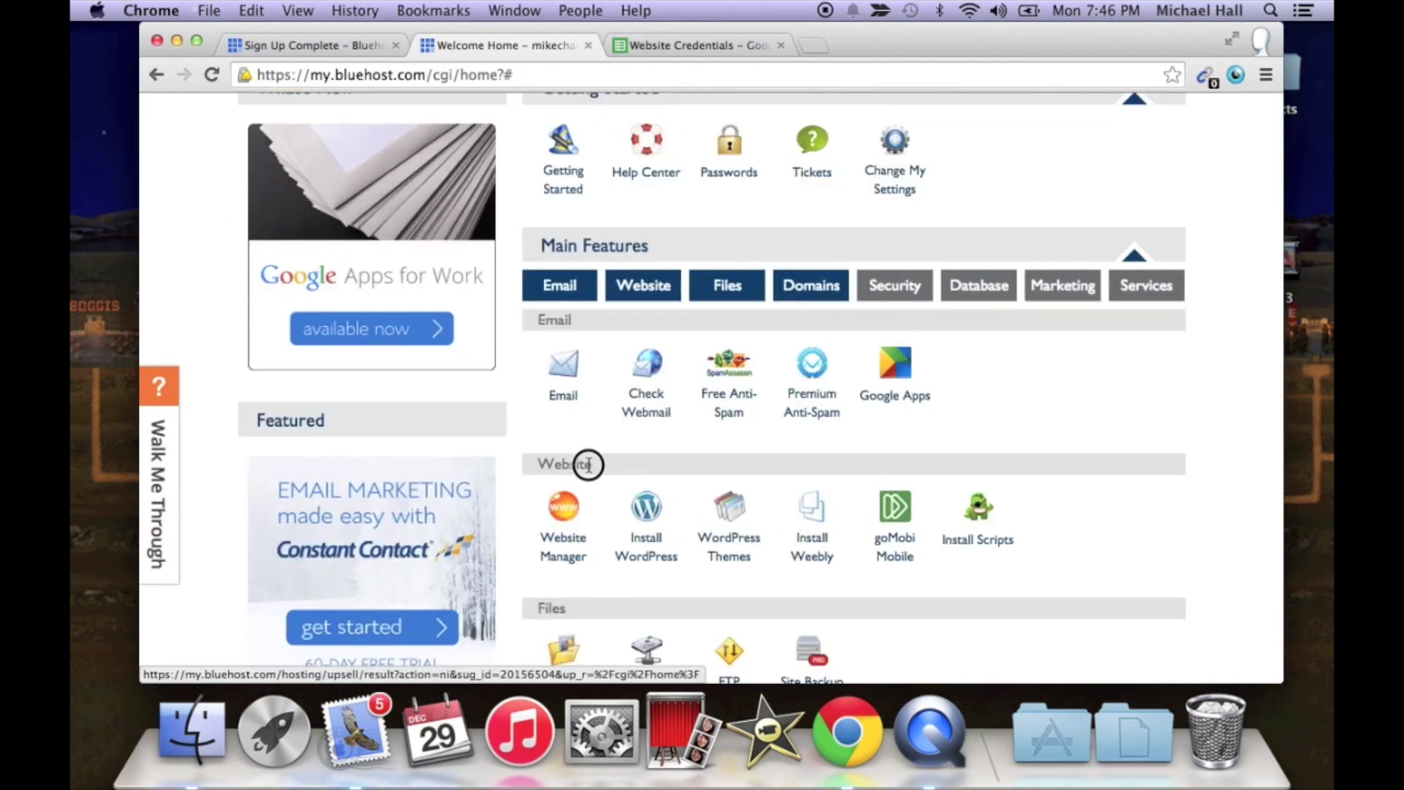
pyautogui.moveTo(588, 465); pyautogui.dragTo(530, 464)
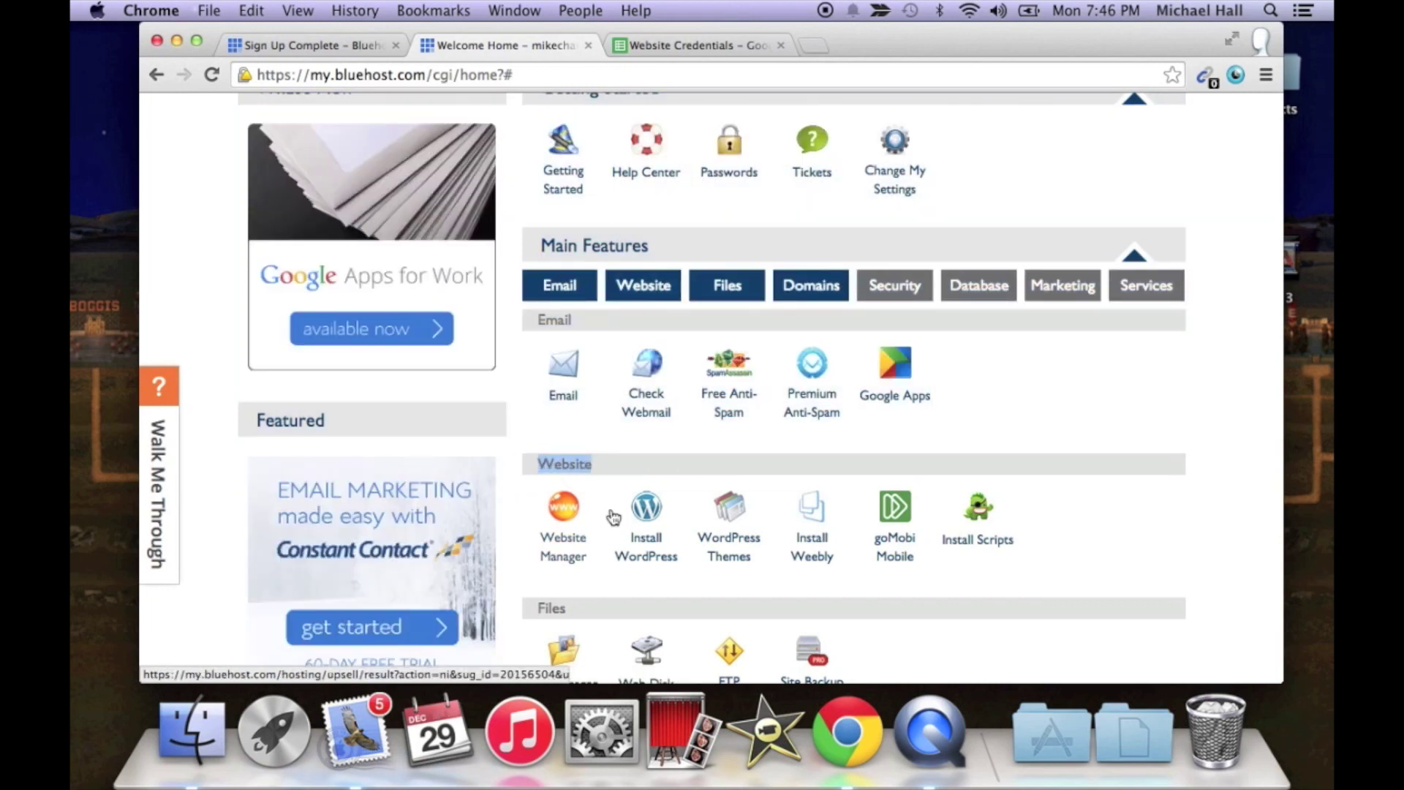
pyautogui.click(658, 566)
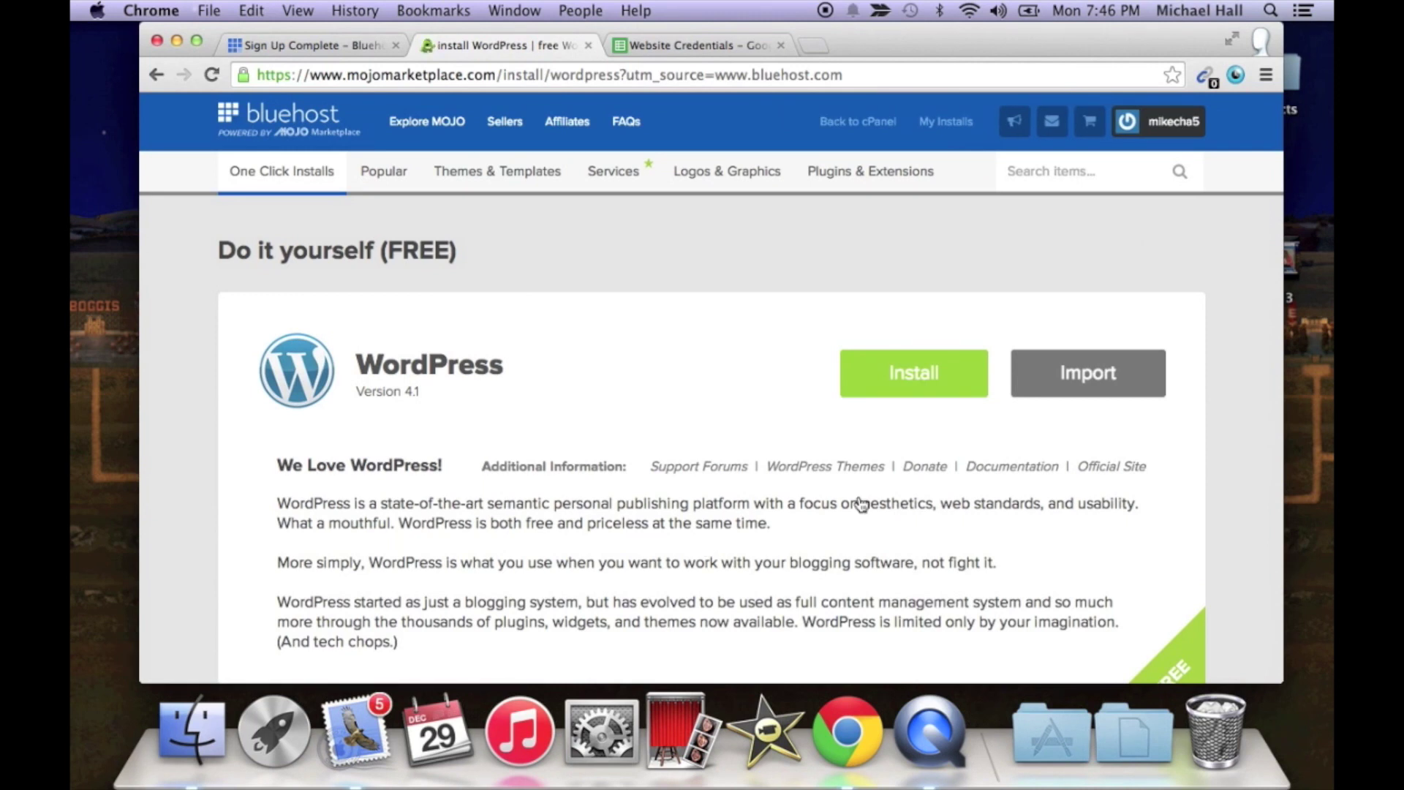
# Start the free WordPress 4.1 install, confirm the domain, accept GPLv2 terms and launch it.
pyautogui.click(921, 378)
pyautogui.click(923, 376)
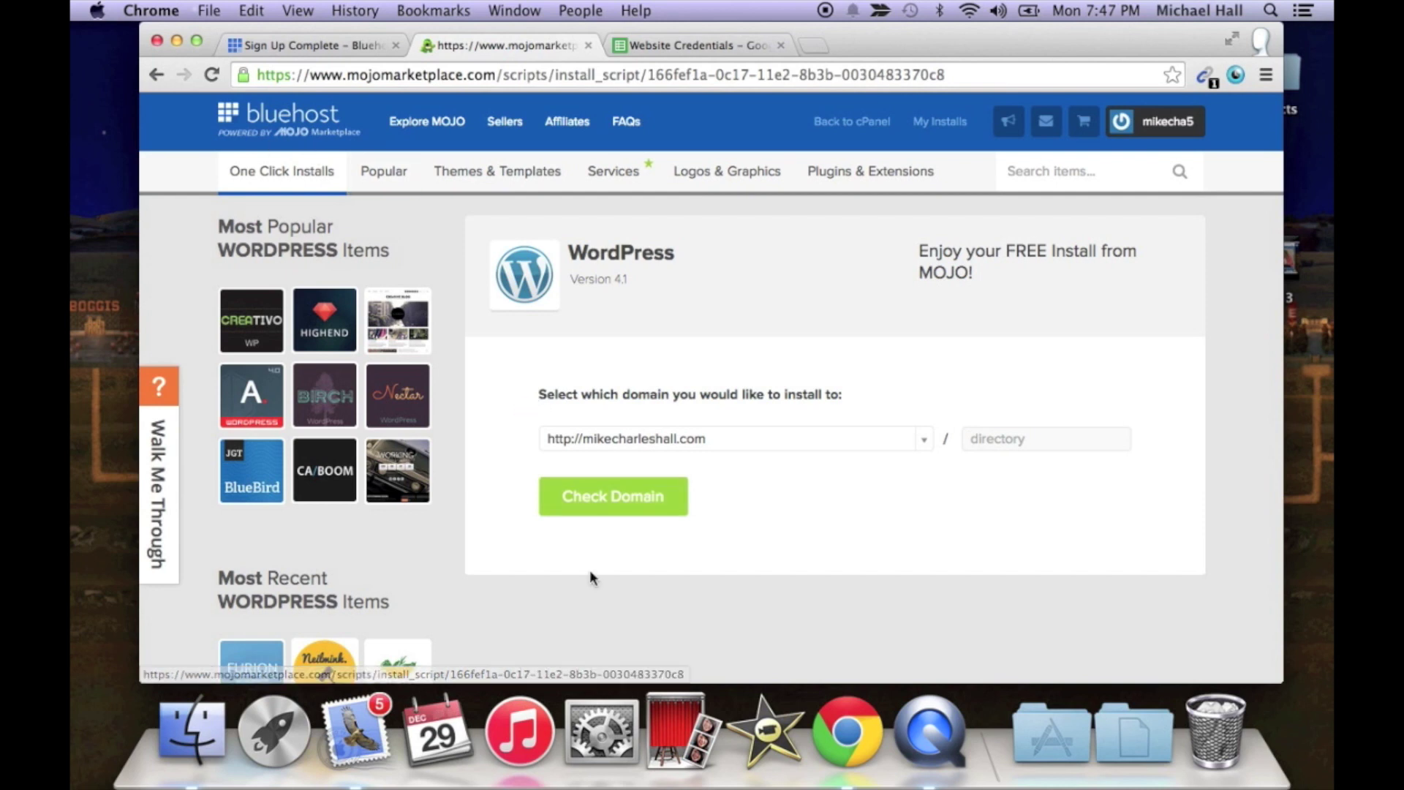
pyautogui.click(614, 512)
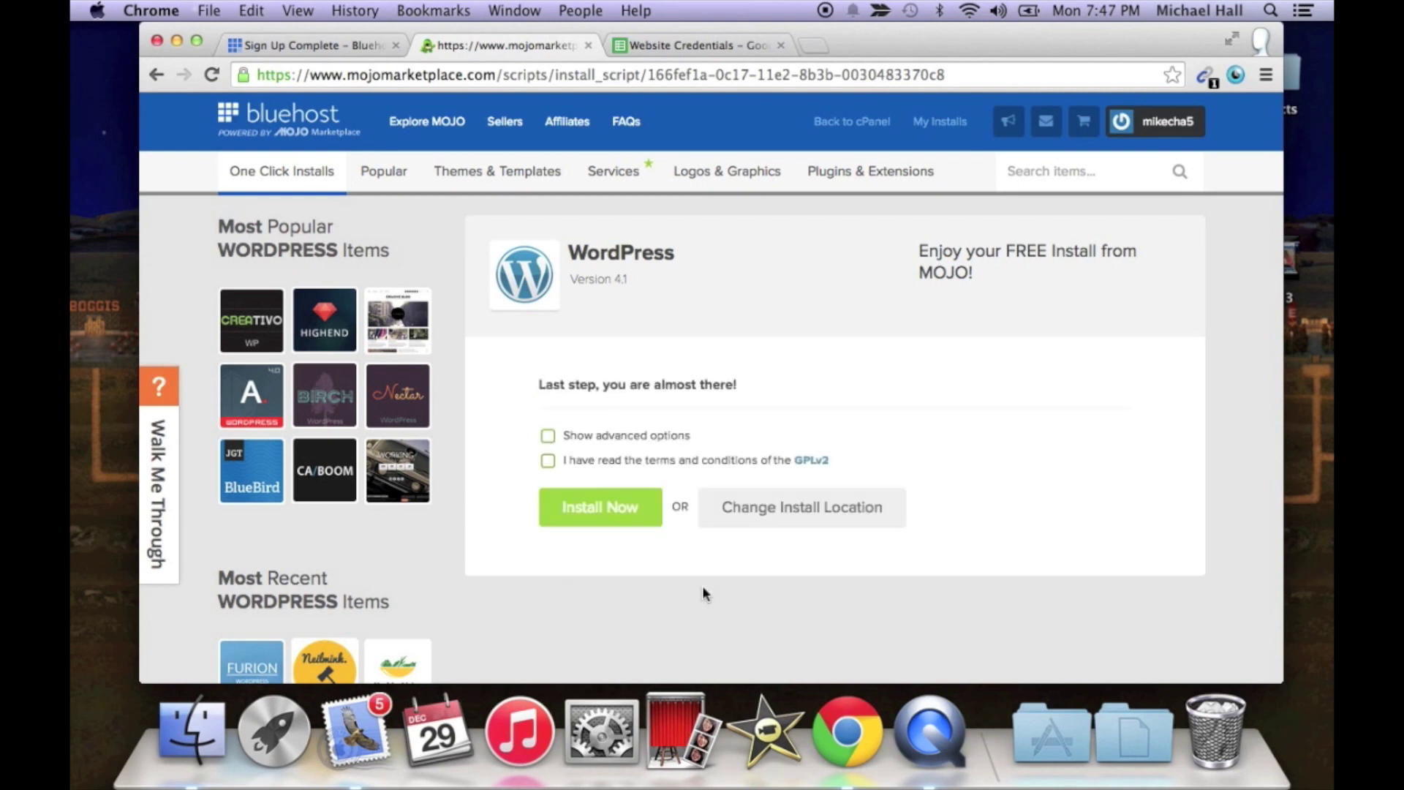
pyautogui.click(548, 460)
pyautogui.click(614, 510)
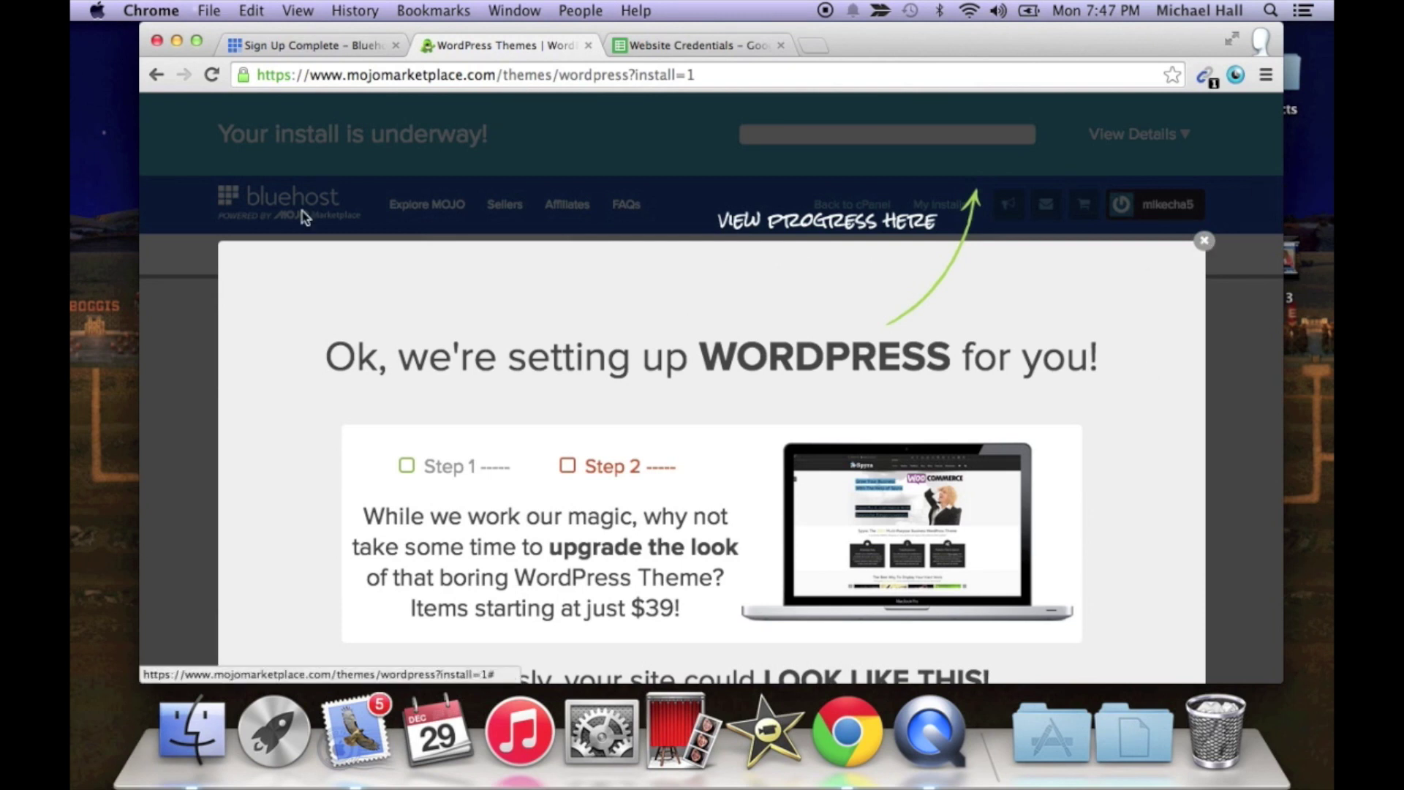
# Dismiss the setup notice, wait for the 'Your install is complete!' banner, and open View Credentials.
pyautogui.click(1009, 211)
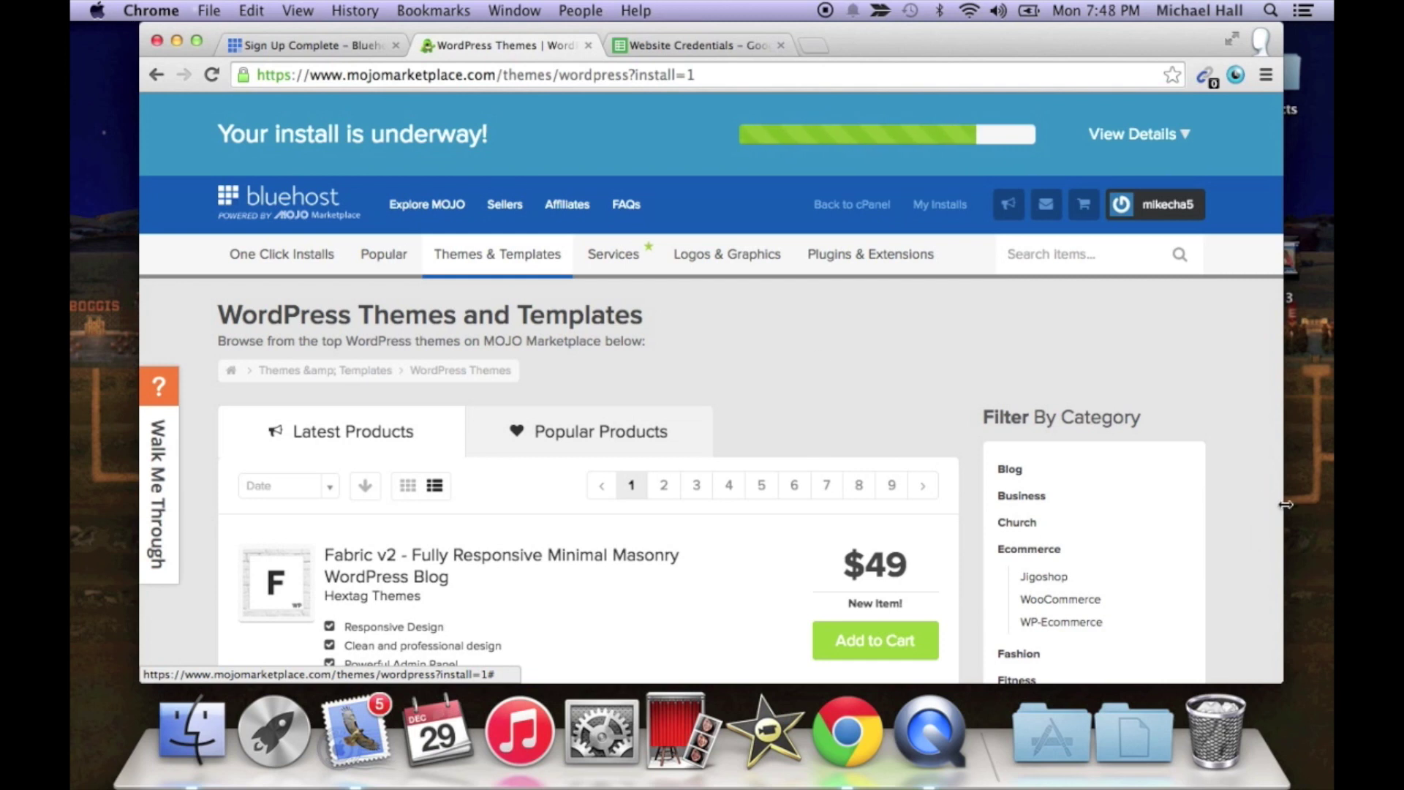
pyautogui.moveTo(1256, 505); pyautogui.dragTo(1280, 505)
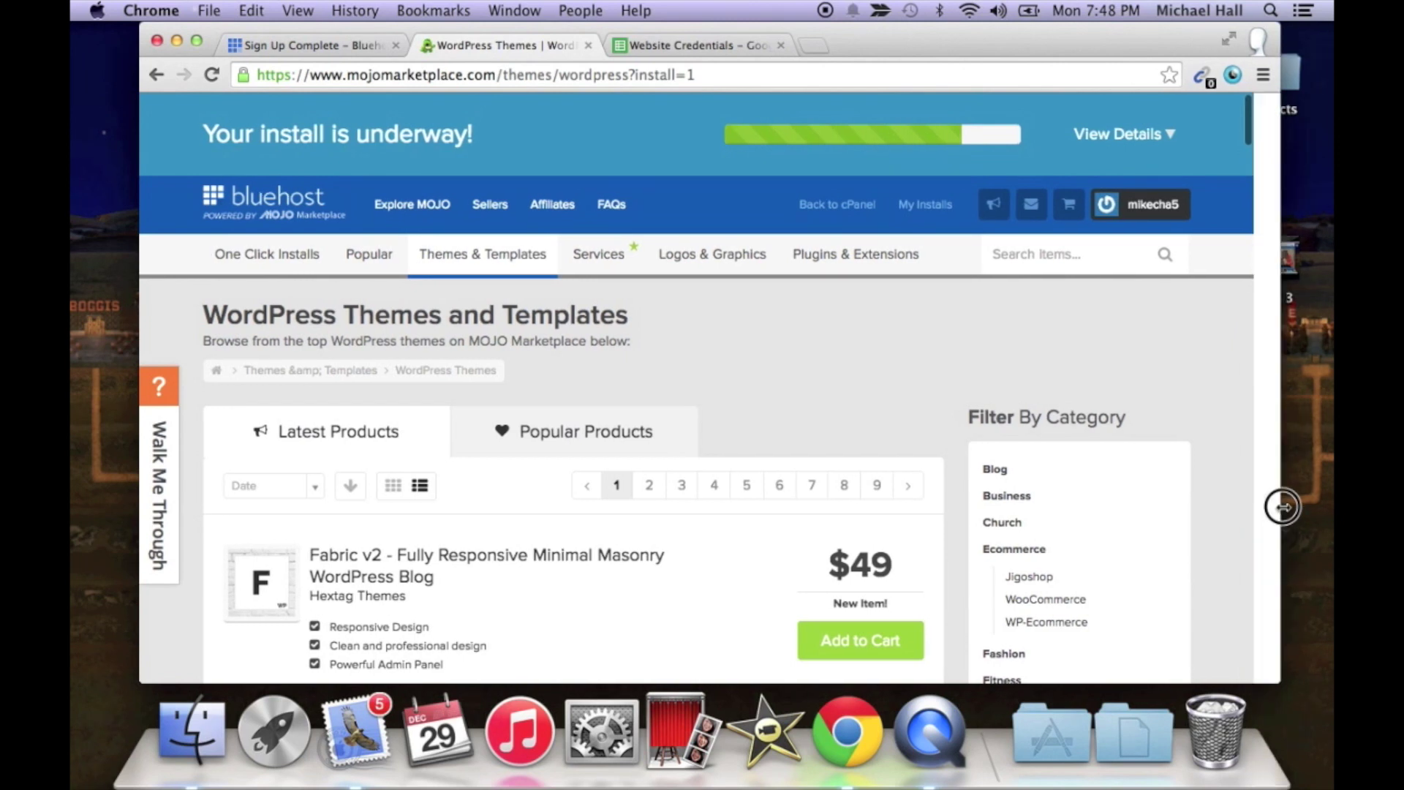
pyautogui.moveTo(961, 33)
pyautogui.mouseDown()
pyautogui.moveTo(1010, 33)
pyautogui.moveTo(971, 31)
pyautogui.mouseUp()
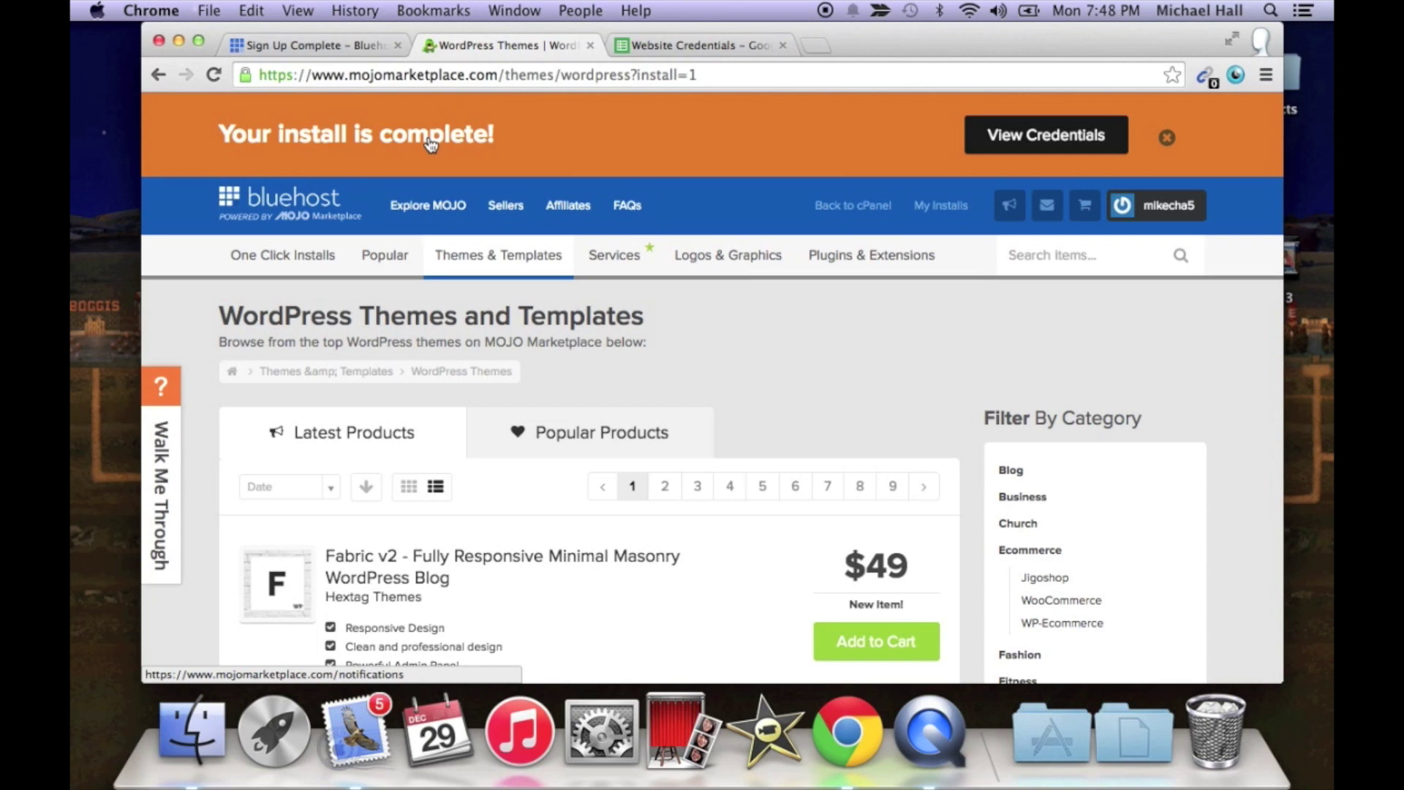
pyautogui.click(1087, 141)
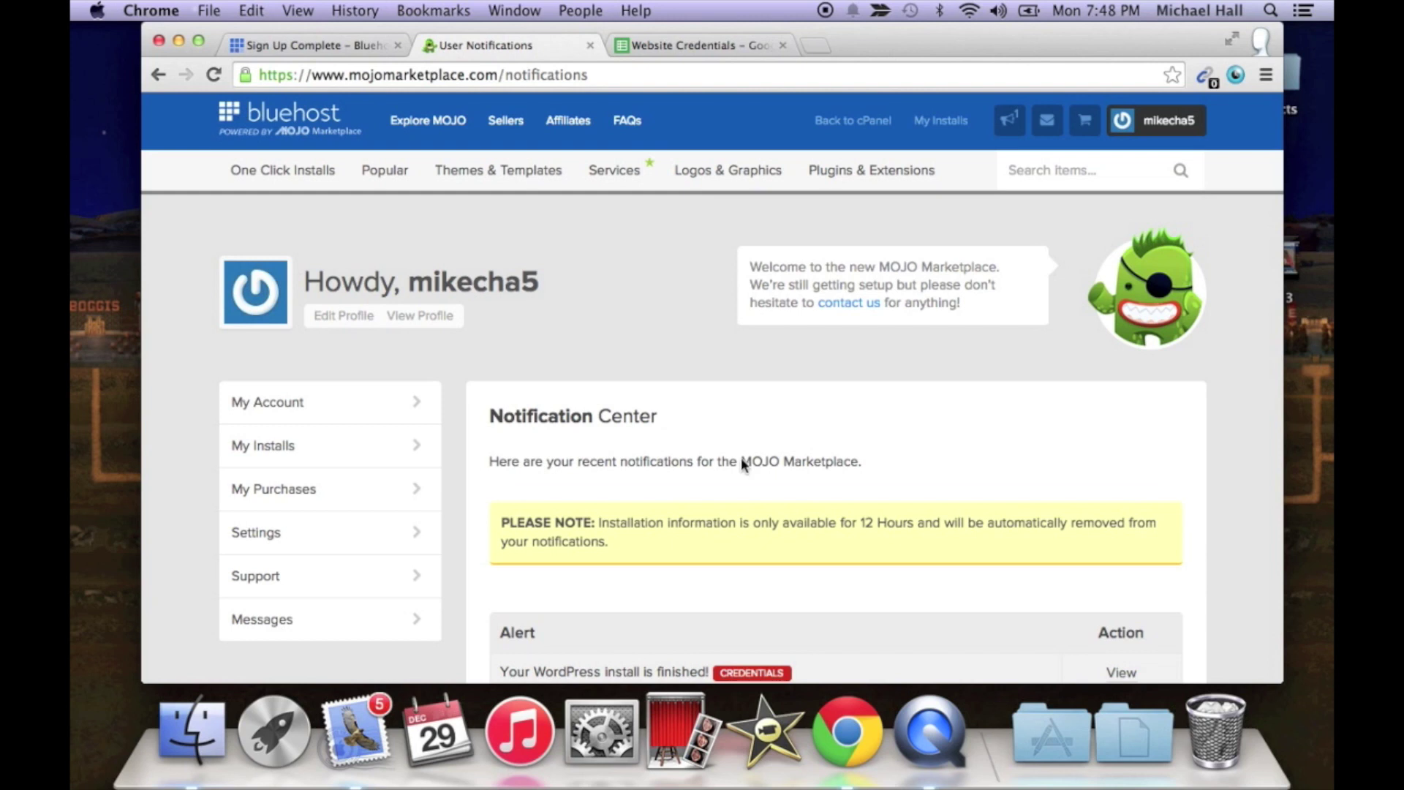
# Open the credentials from the install notification and scroll to the login details.
pyautogui.scroll(-3, 746, 468)
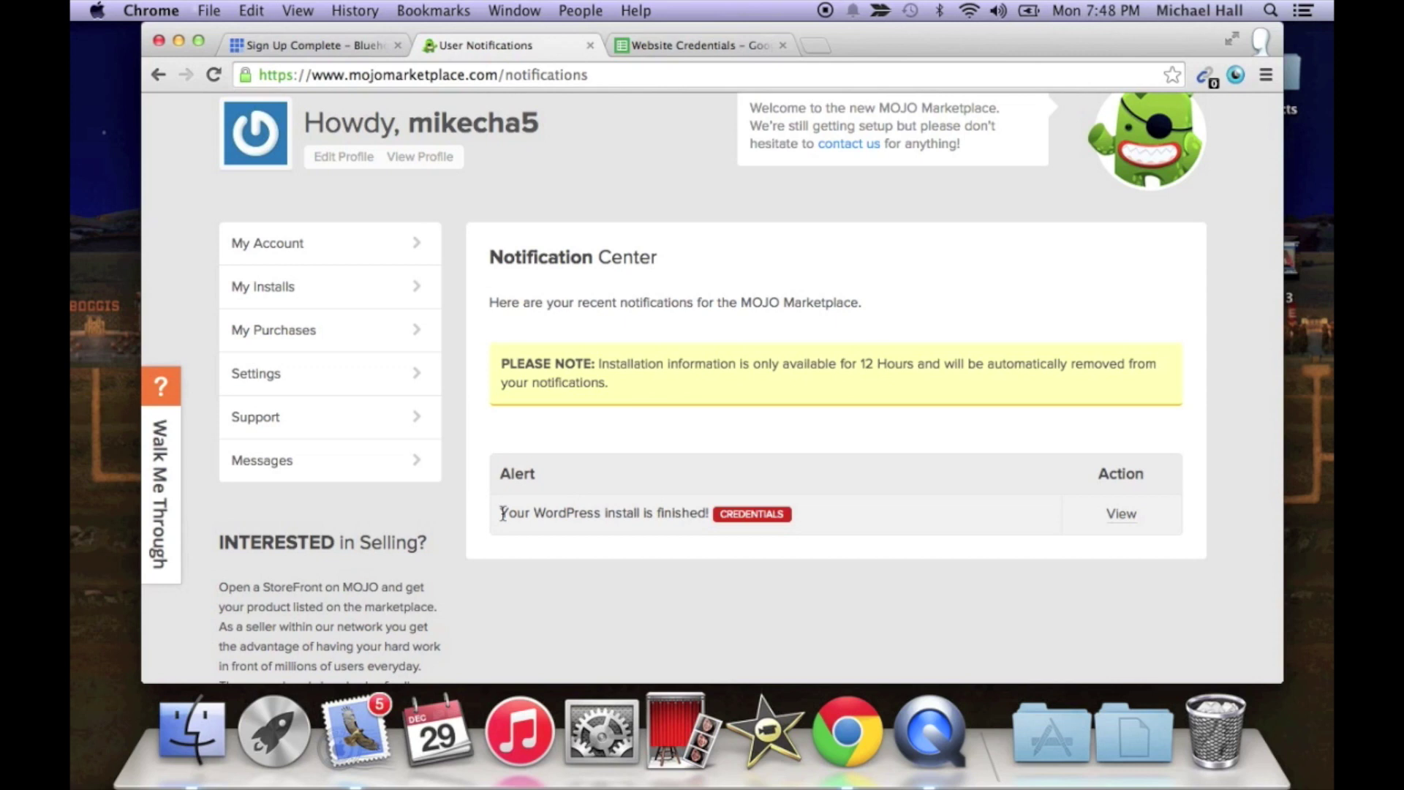
pyautogui.click(1129, 522)
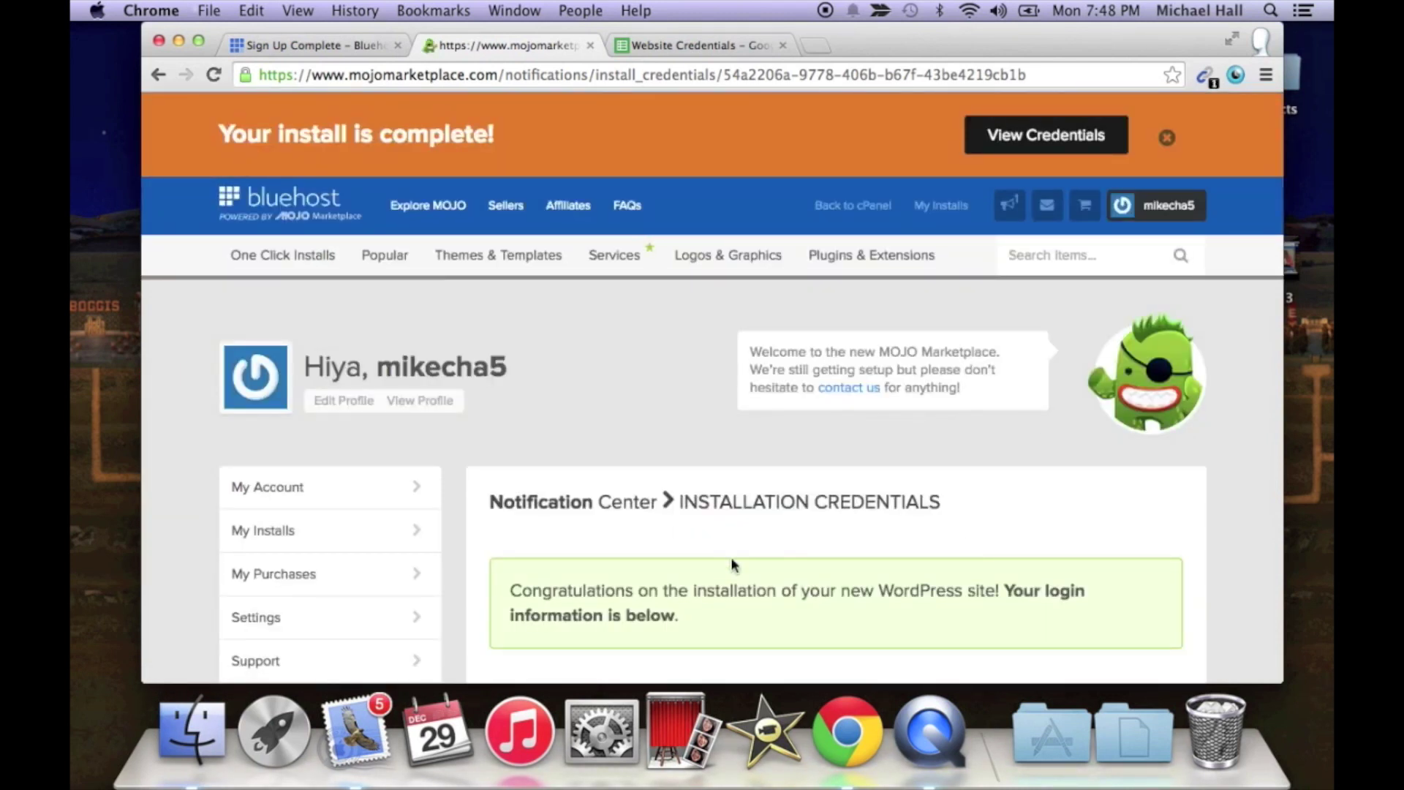
pyautogui.scroll(-2, 1029, 558)
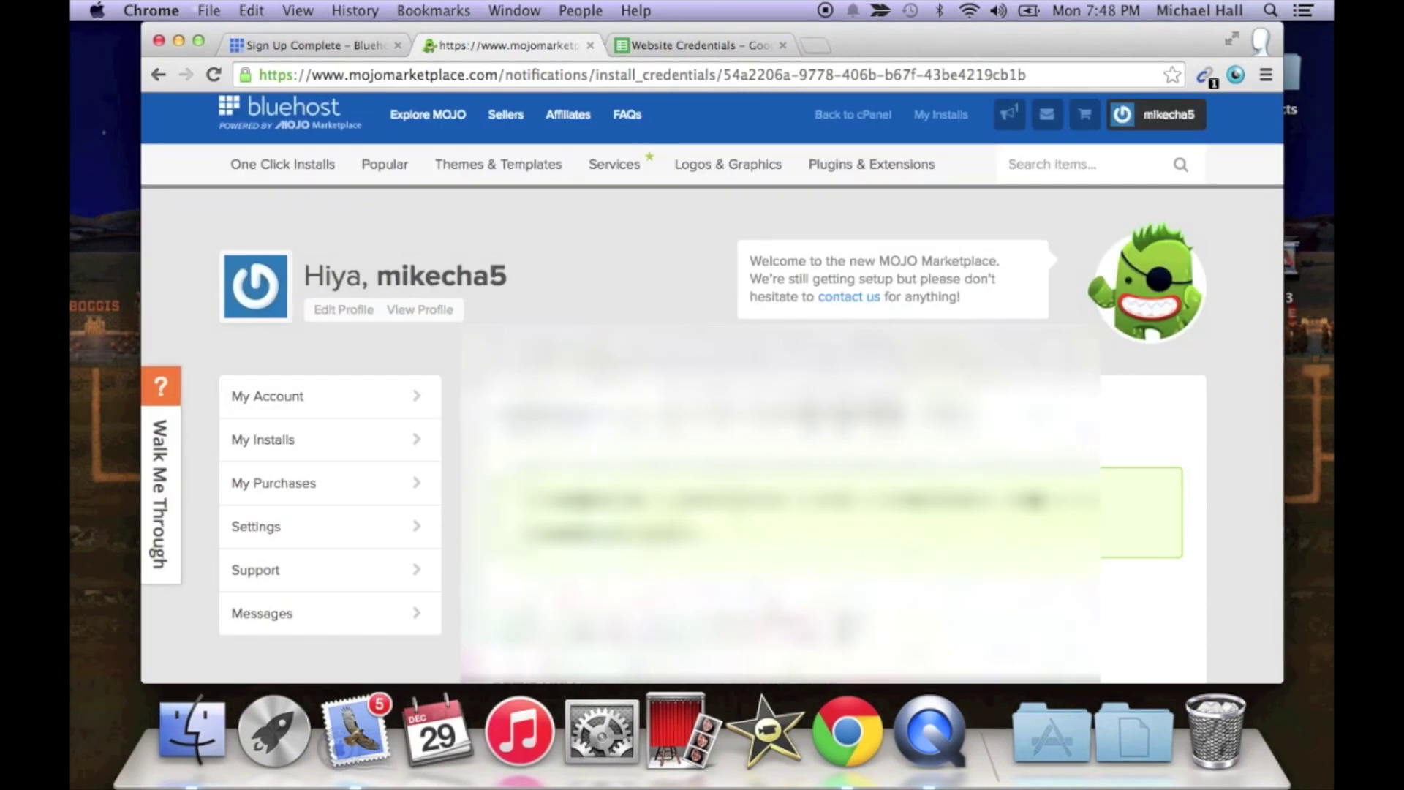
pyautogui.scroll(-1, 713, 431)
pyautogui.scroll(-5, 712, 432)
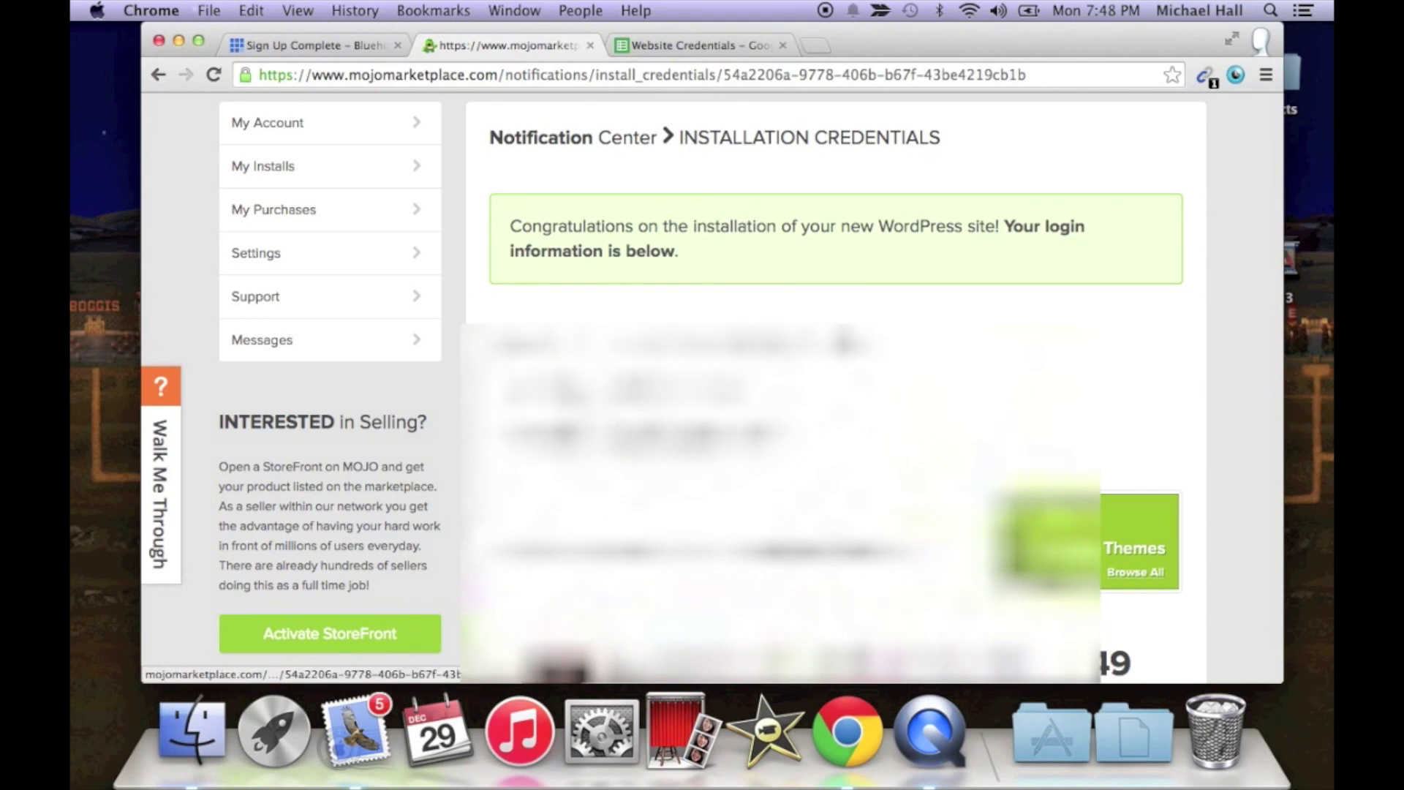
pyautogui.scroll(1, 713, 432)
pyautogui.scroll(2, 712, 431)
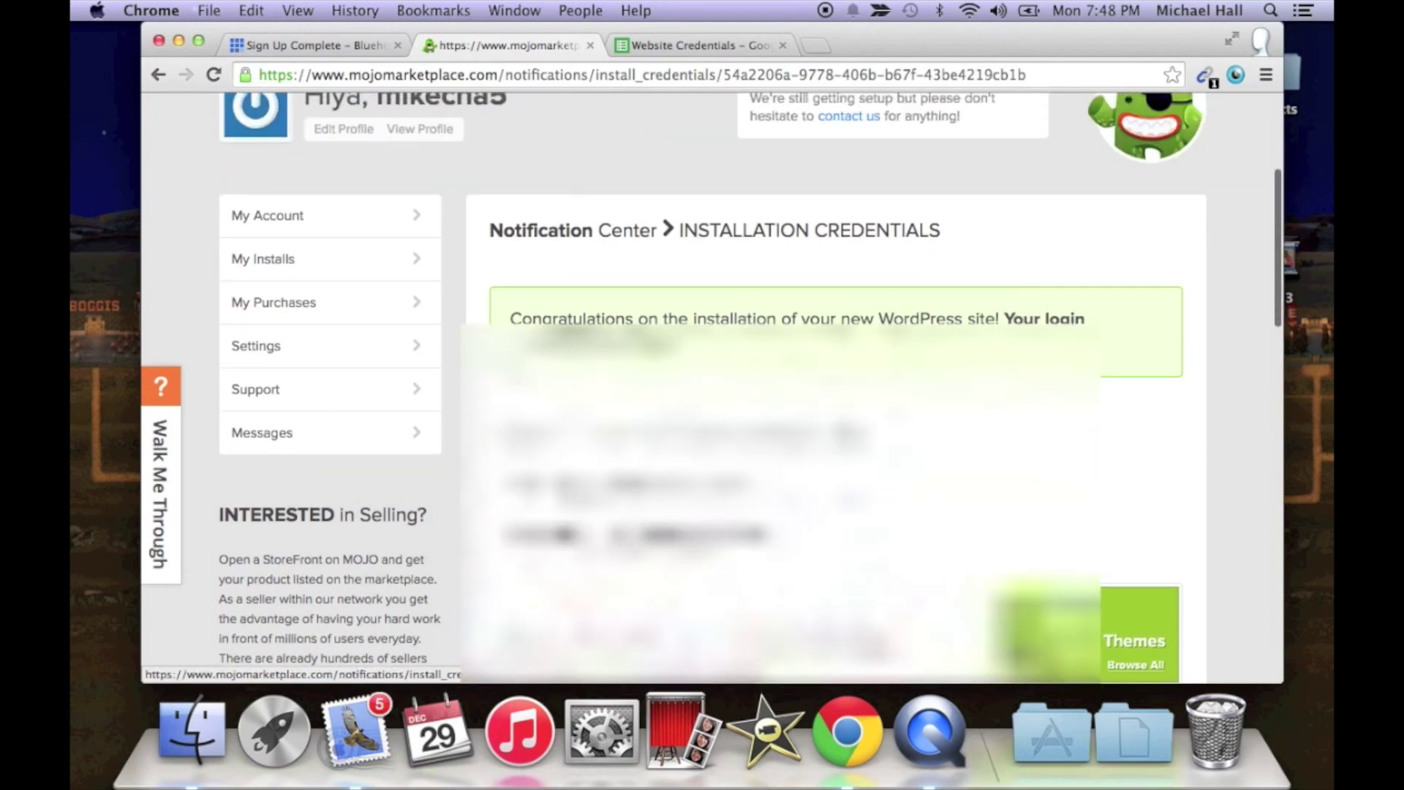
pyautogui.scroll(-2, 712, 431)
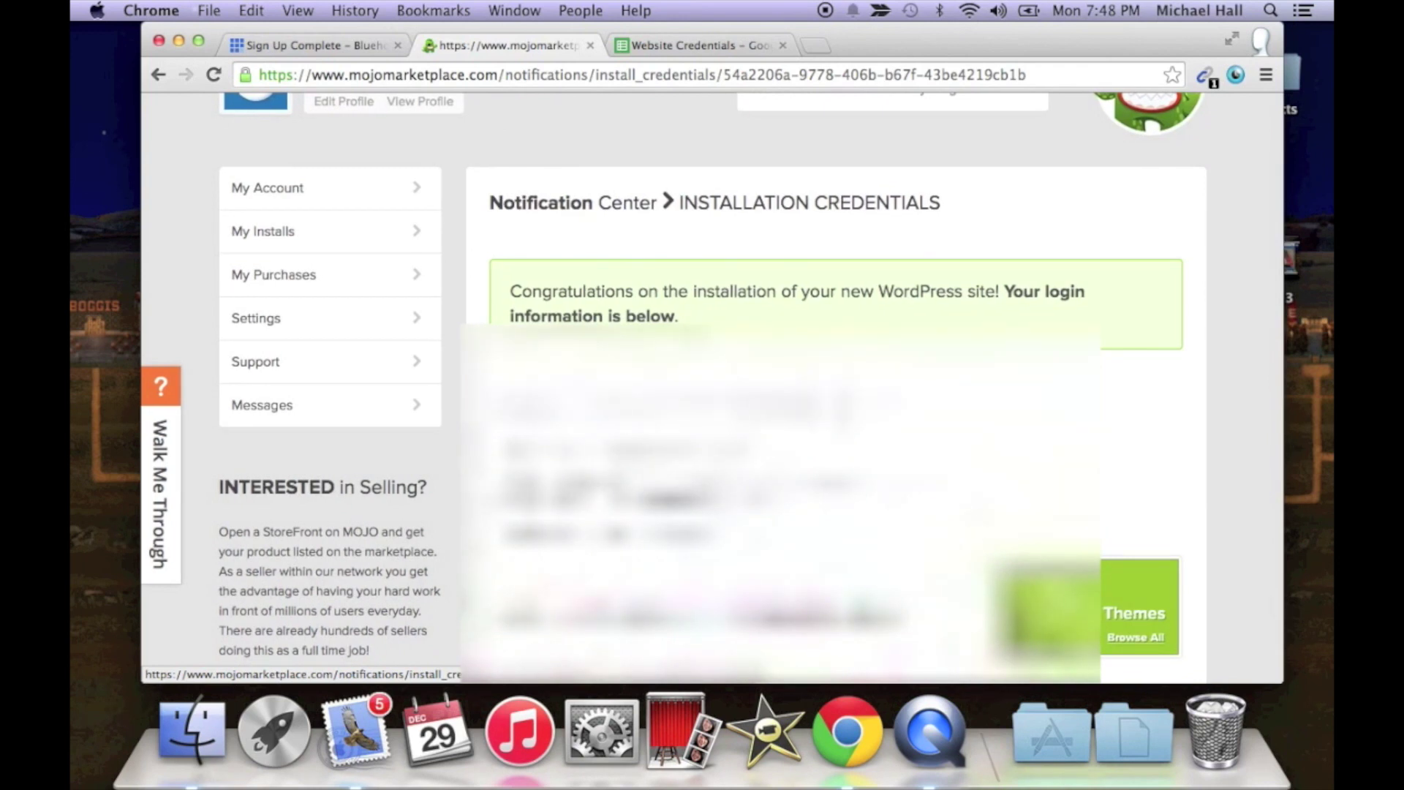
# Copy the new WordPress site's login details from the Installation Credentials page.
pyautogui.moveTo(504, 499); pyautogui.dragTo(760, 548)
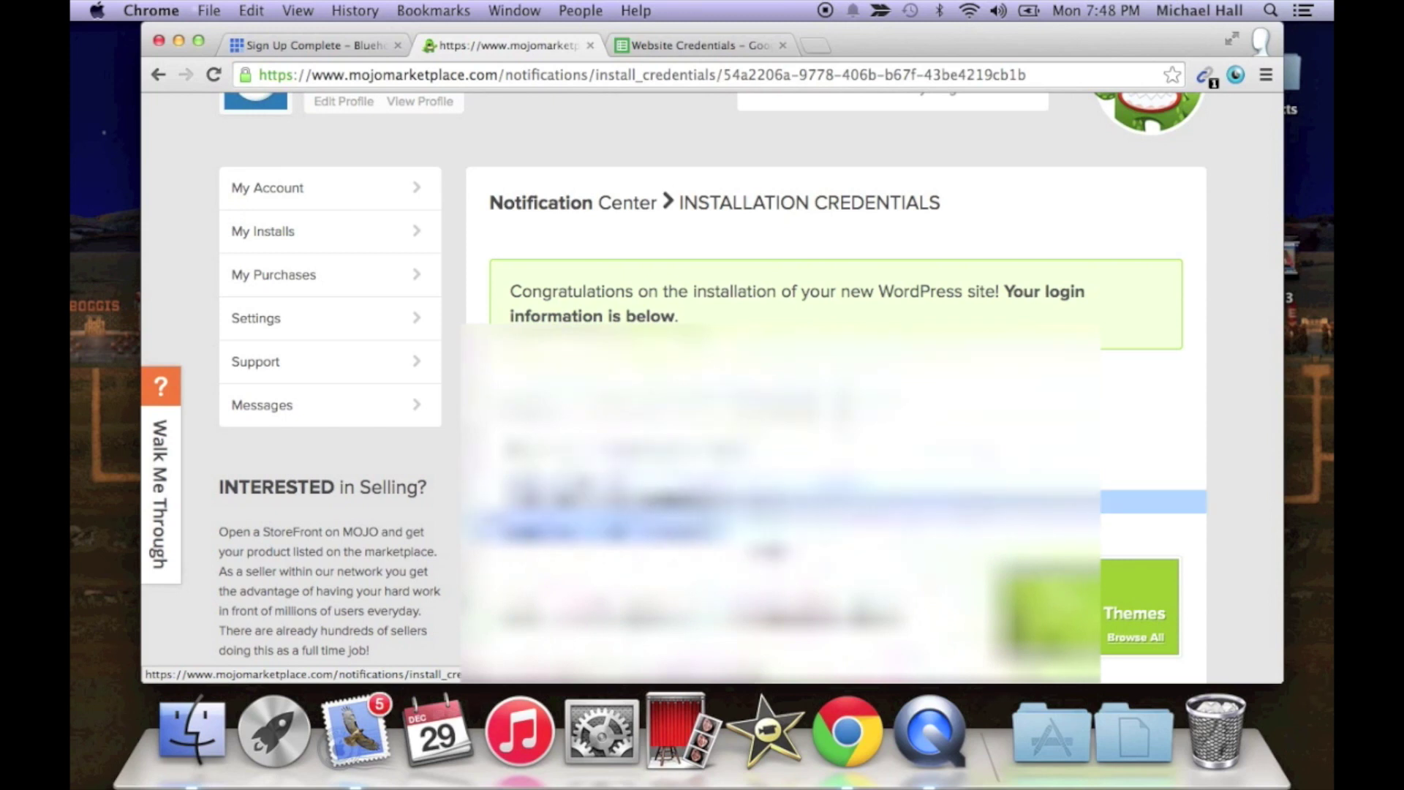
pyautogui.press('super+c')
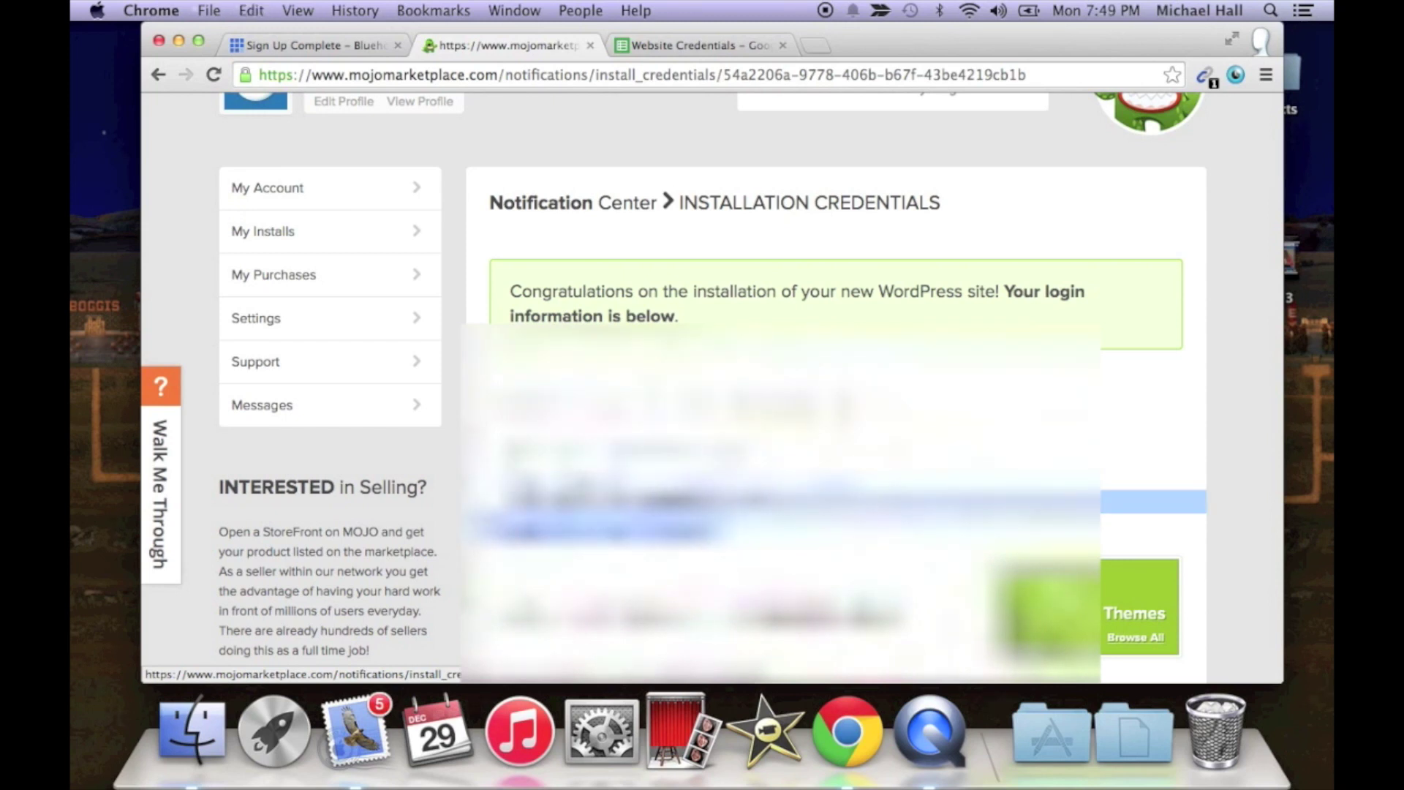
pyautogui.click(760, 47)
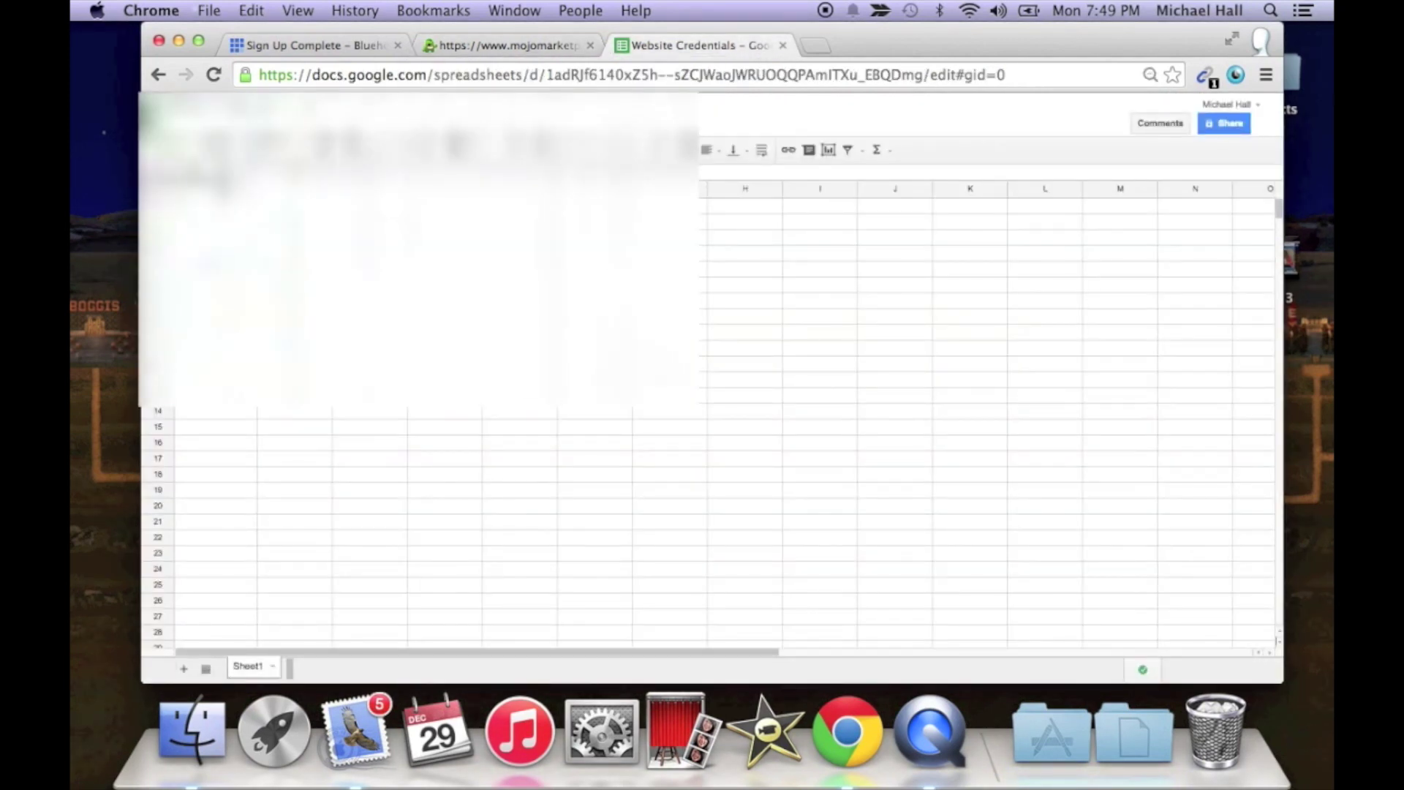
# Paste the login details into cell A1 of Website Credentials, then select the Admin URL.
pyautogui.moveTo(216, 205); pyautogui.dragTo(215, 220)
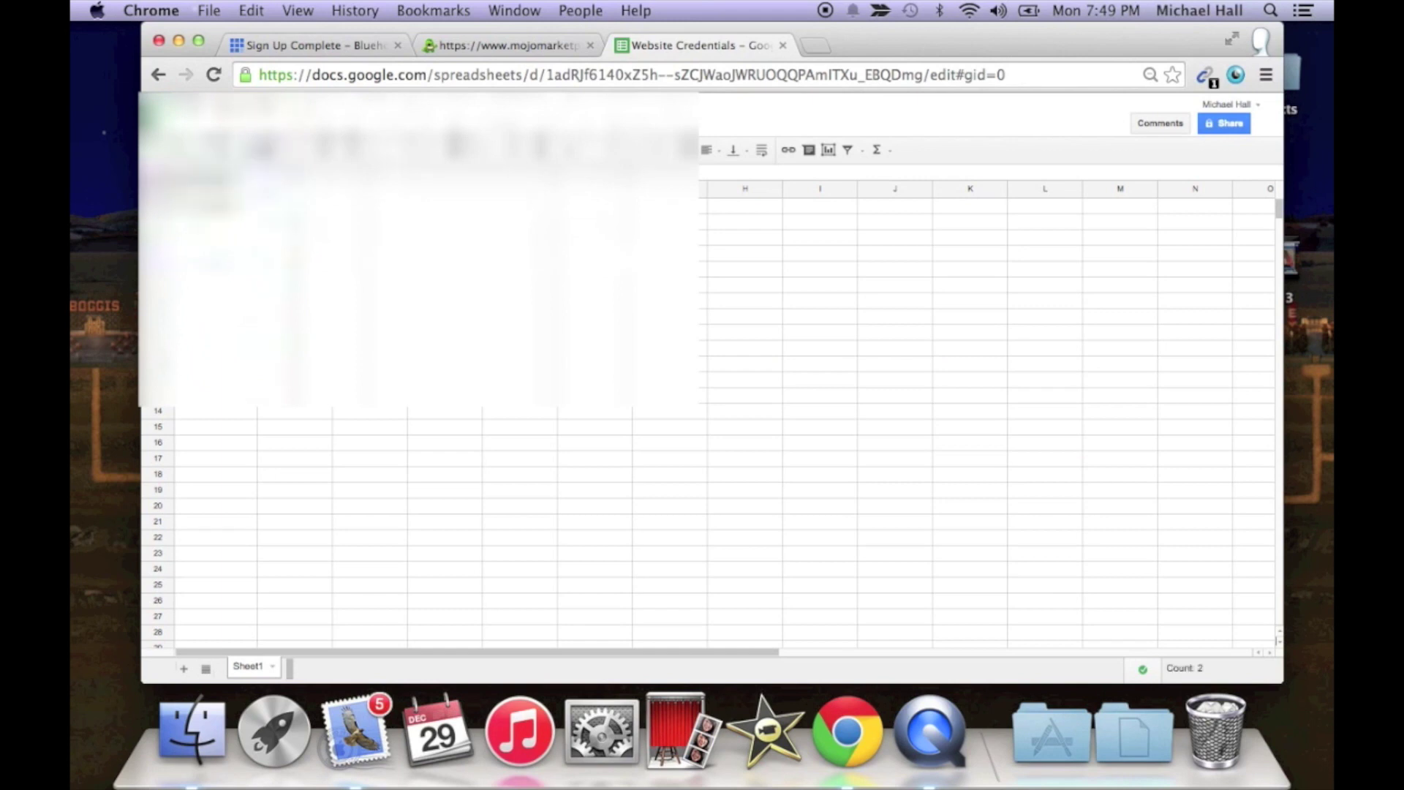
pyautogui.click(272, 239)
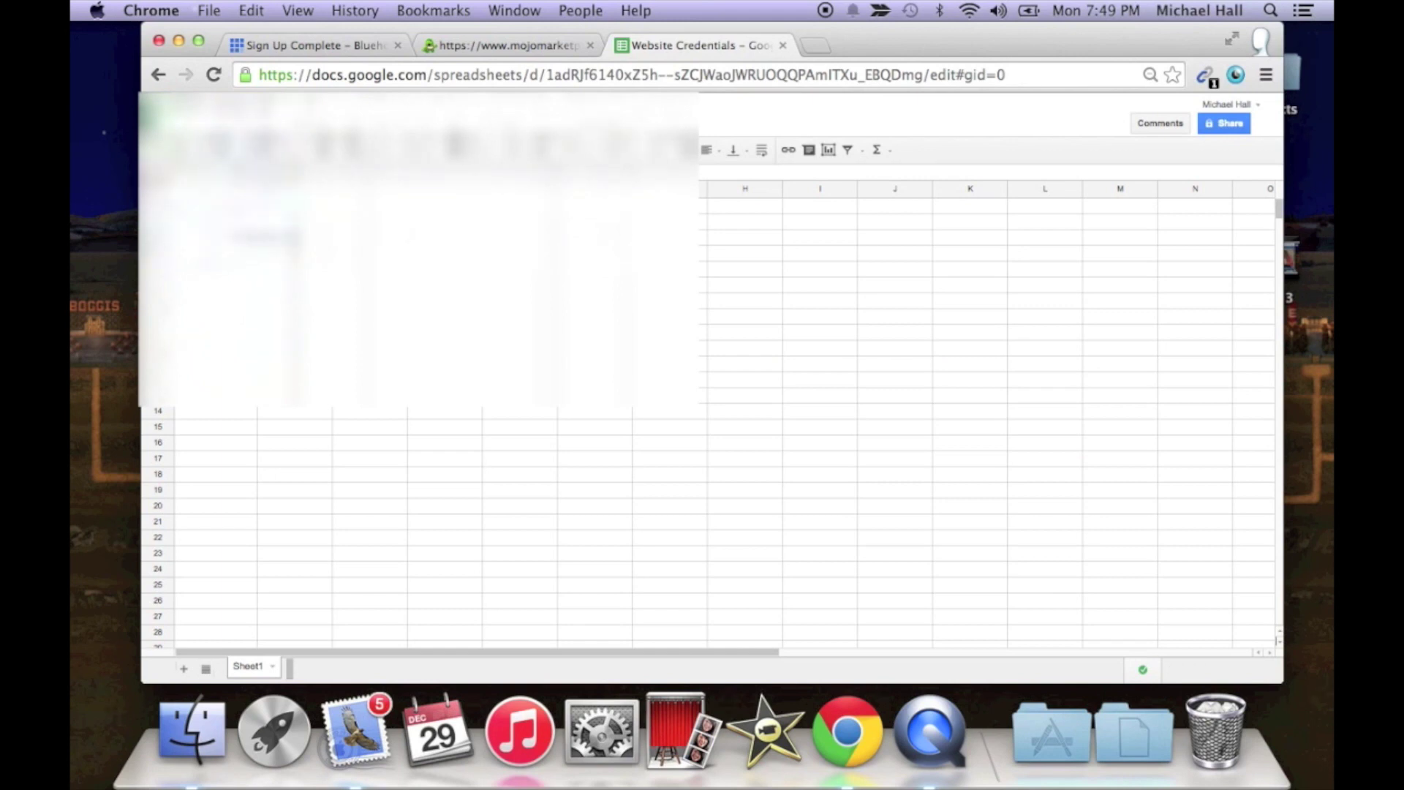
pyautogui.click(216, 207)
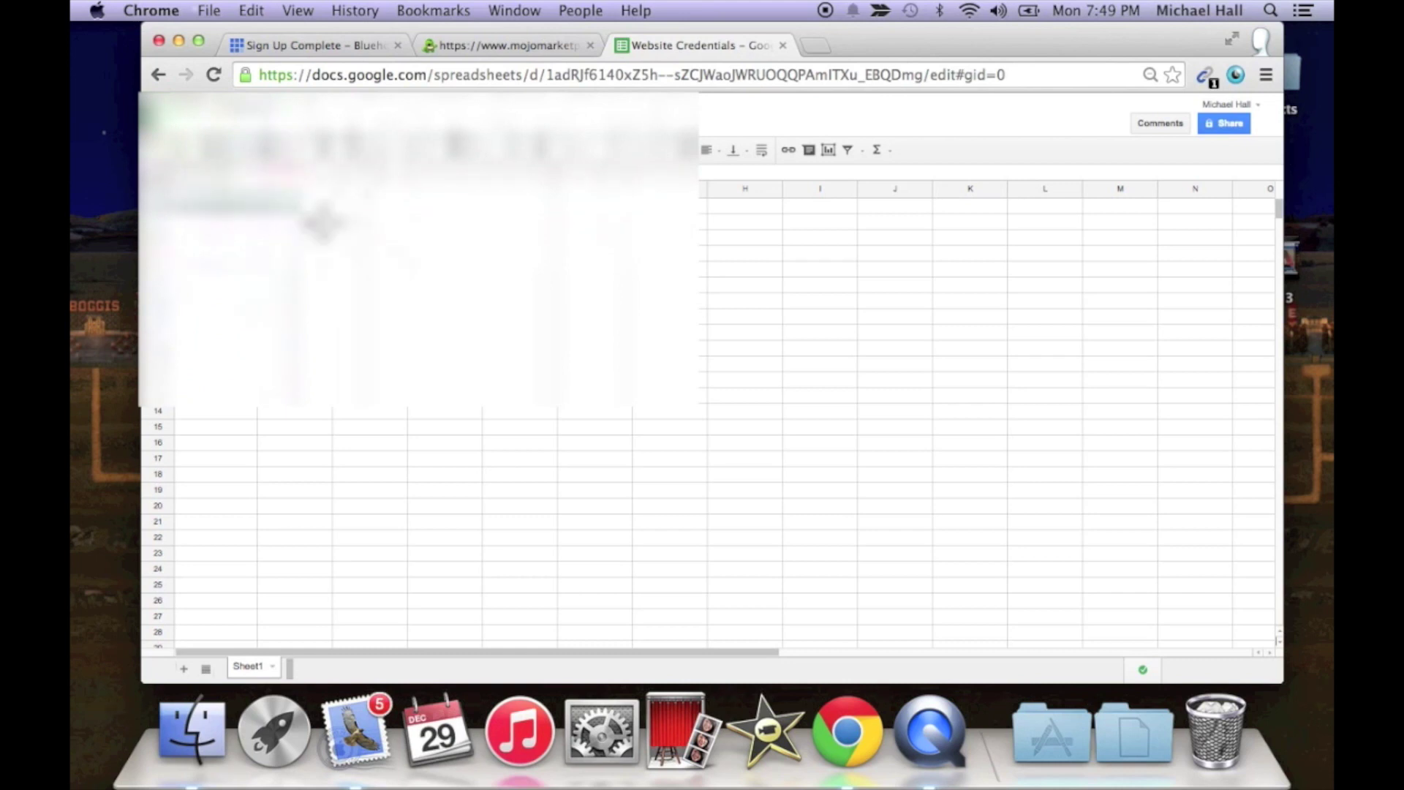
pyautogui.press('super+c')
pyautogui.click(329, 247)
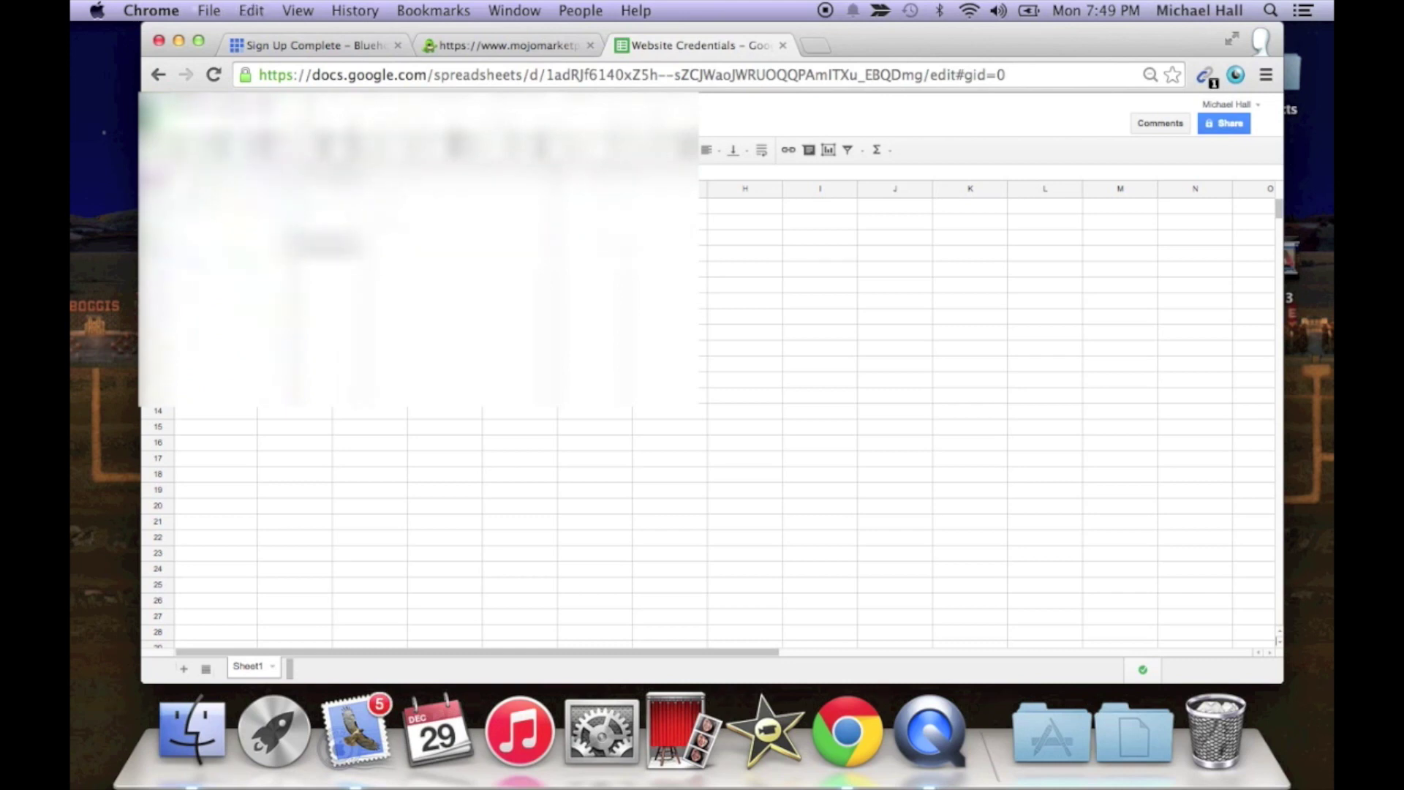
pyautogui.click(533, 44)
pyautogui.moveTo(494, 458); pyautogui.dragTo(843, 466)
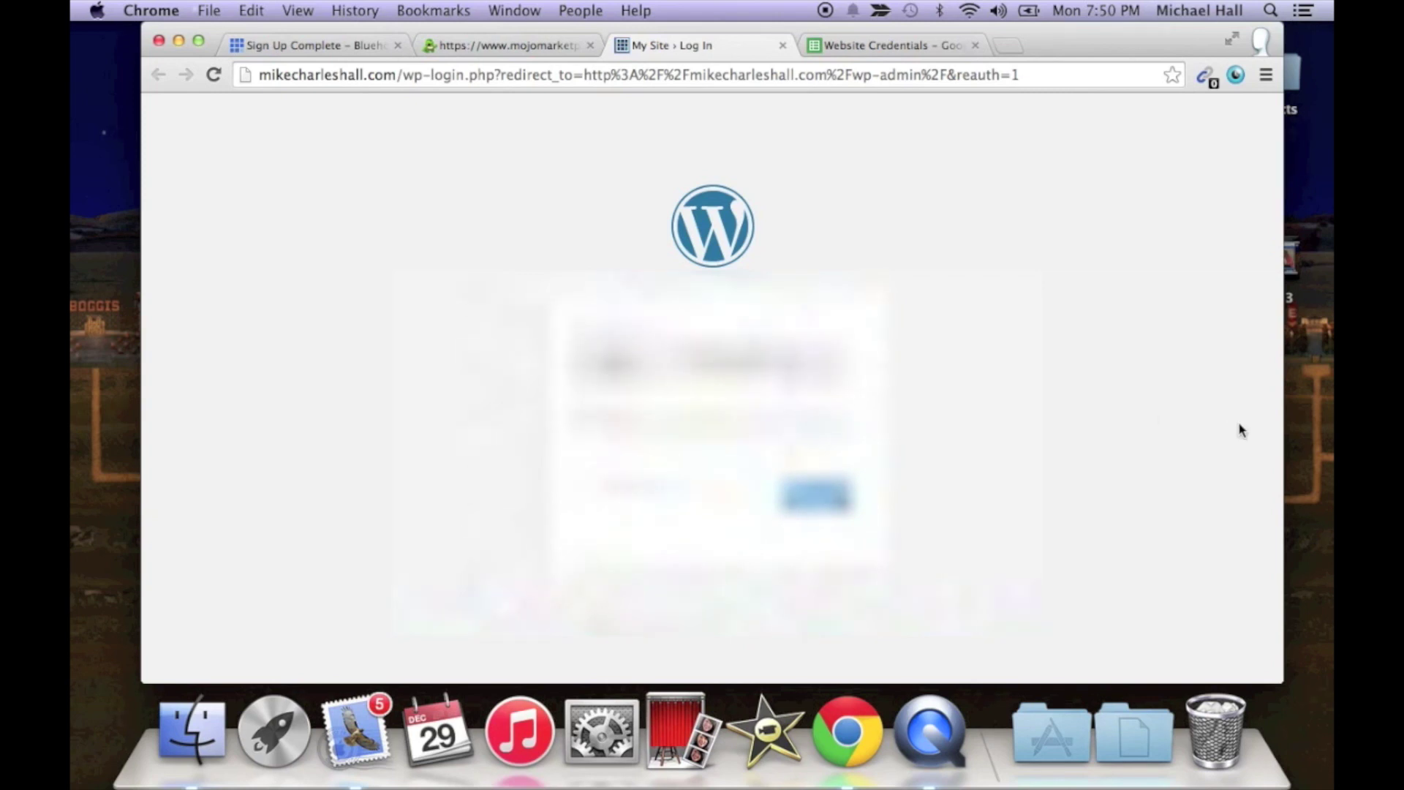
# Log in to the new WordPress site, decline saving the password, and go to Appearance > Themes.
pyautogui.press('Return')
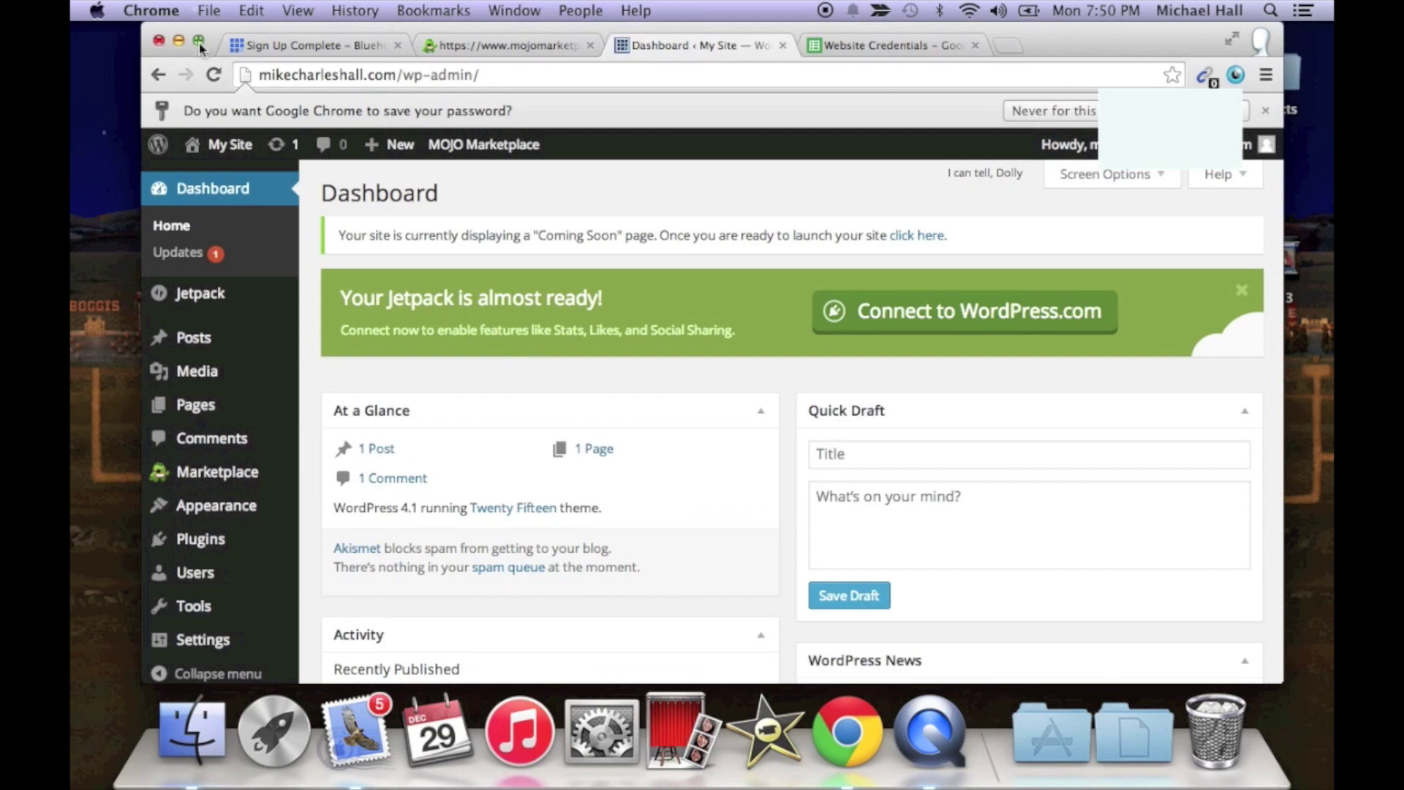
pyautogui.click(1266, 108)
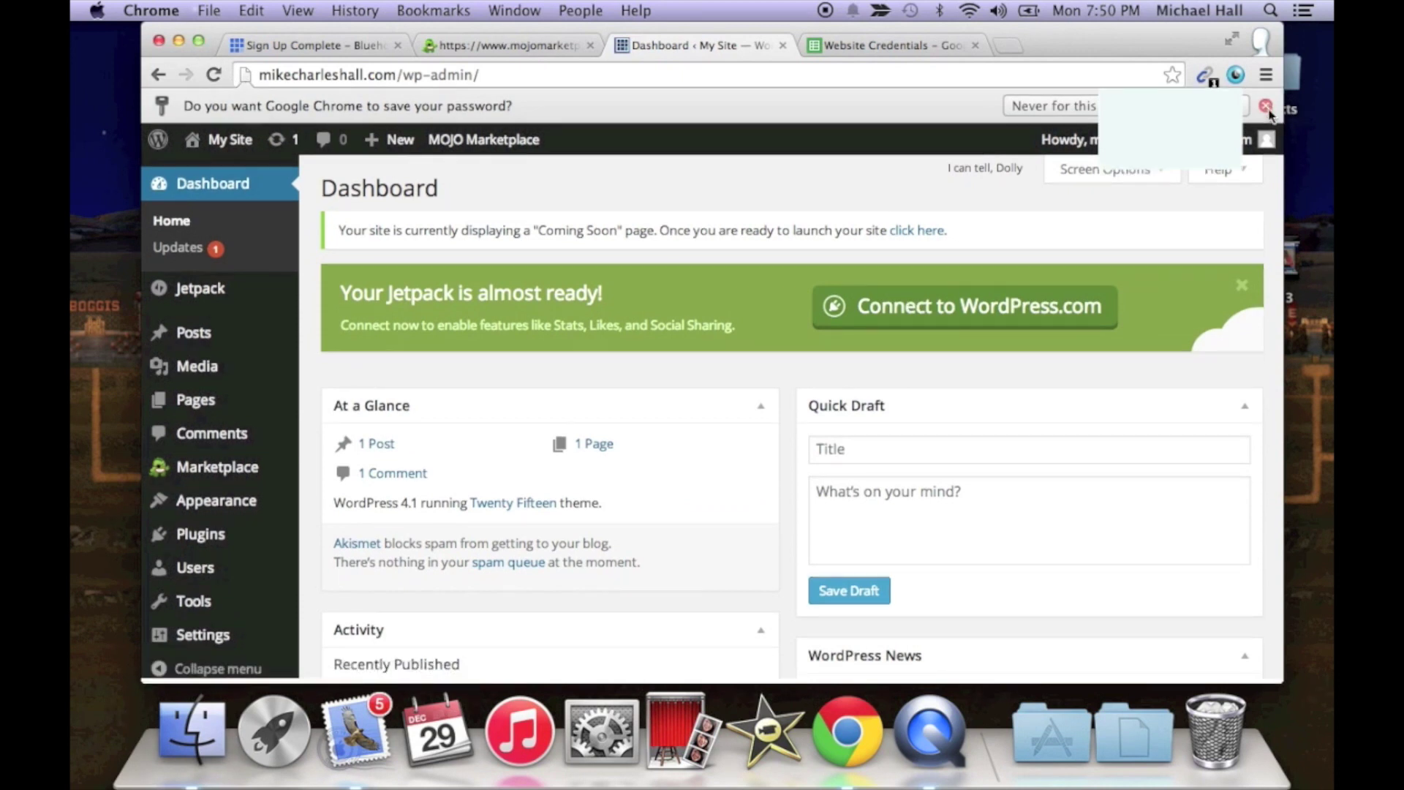
pyautogui.moveTo(1286, 353); pyautogui.dragTo(1334, 352)
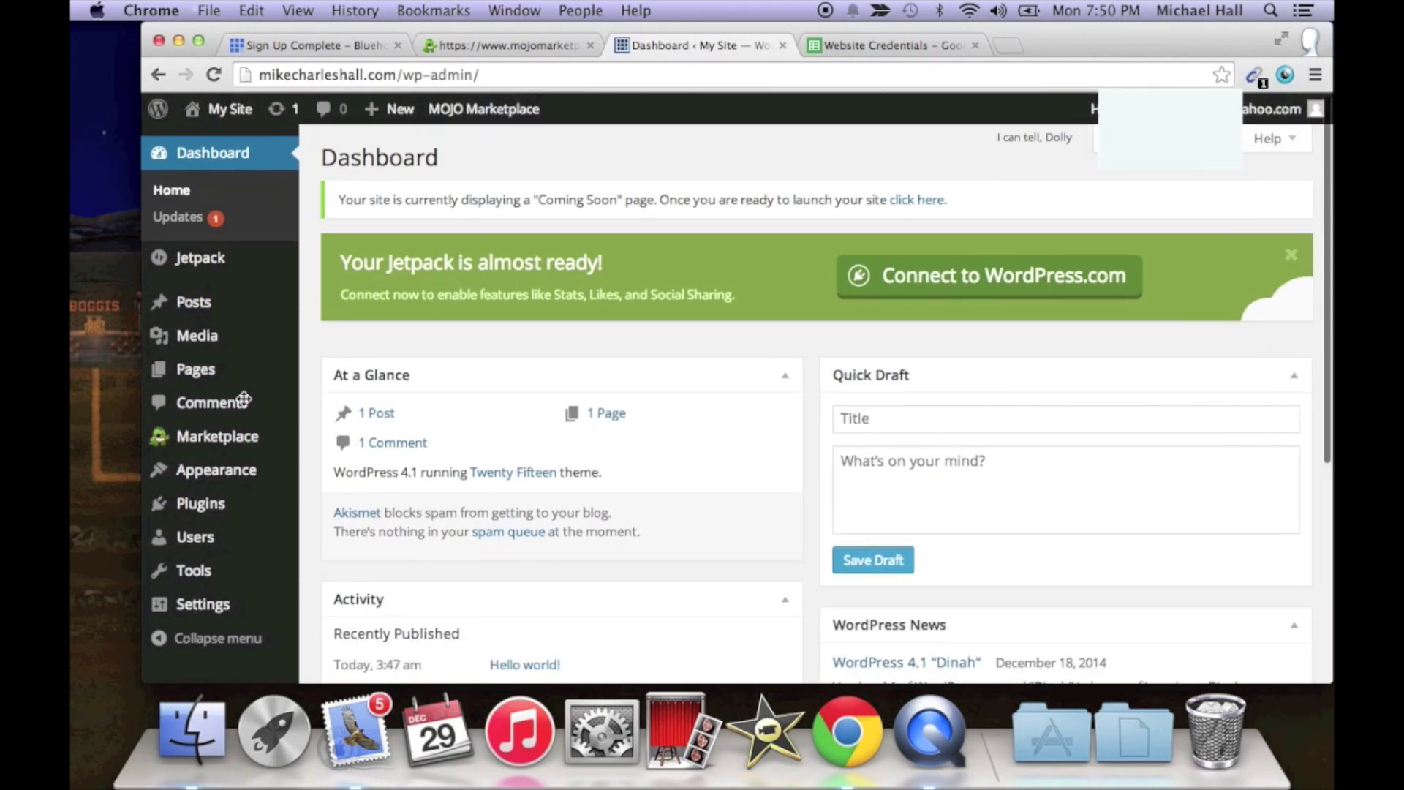
pyautogui.moveTo(212, 427)
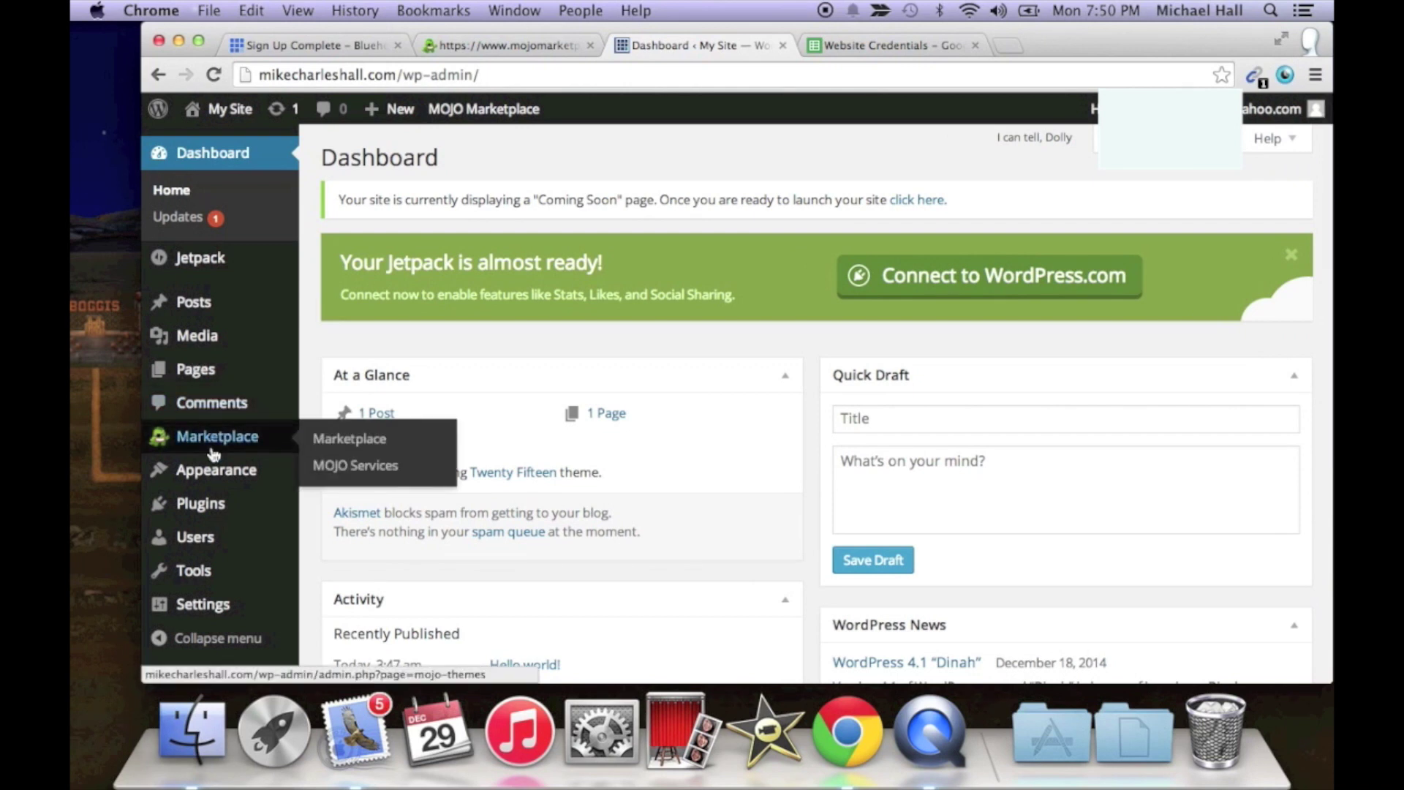
pyautogui.moveTo(212, 464)
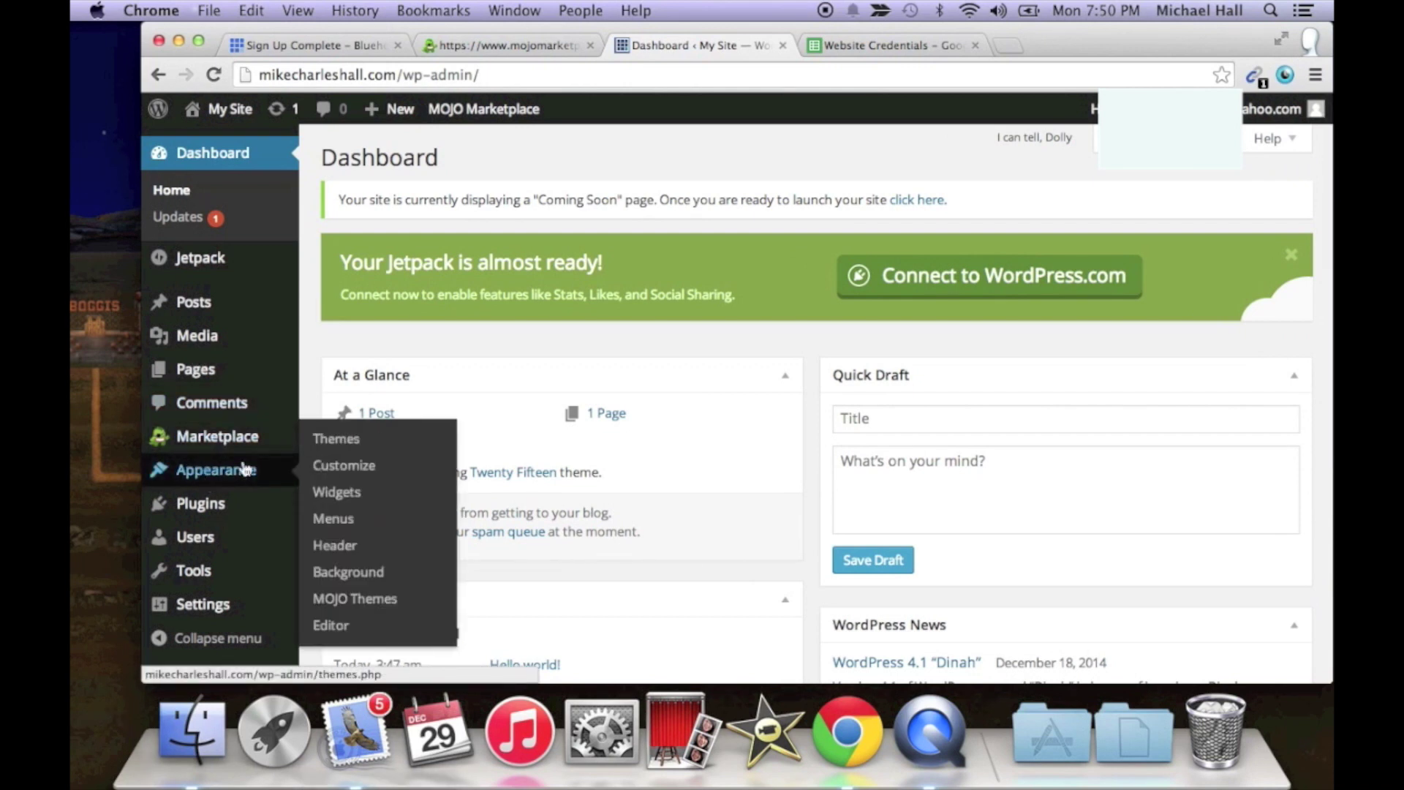
pyautogui.click(353, 447)
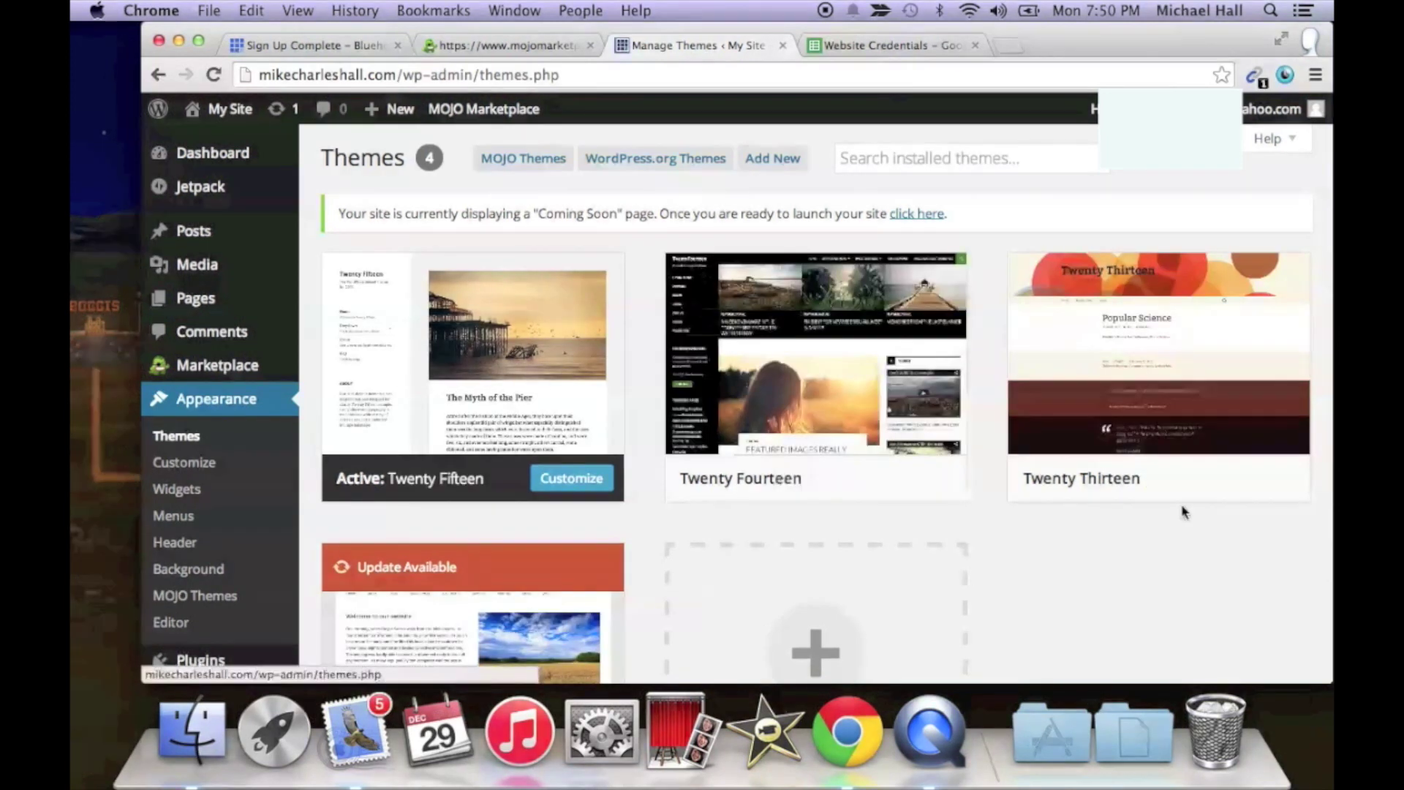
# Activate the Twenty Fourteen theme in place of Twenty Fifteen.
pyautogui.scroll(-2, 1182, 564)
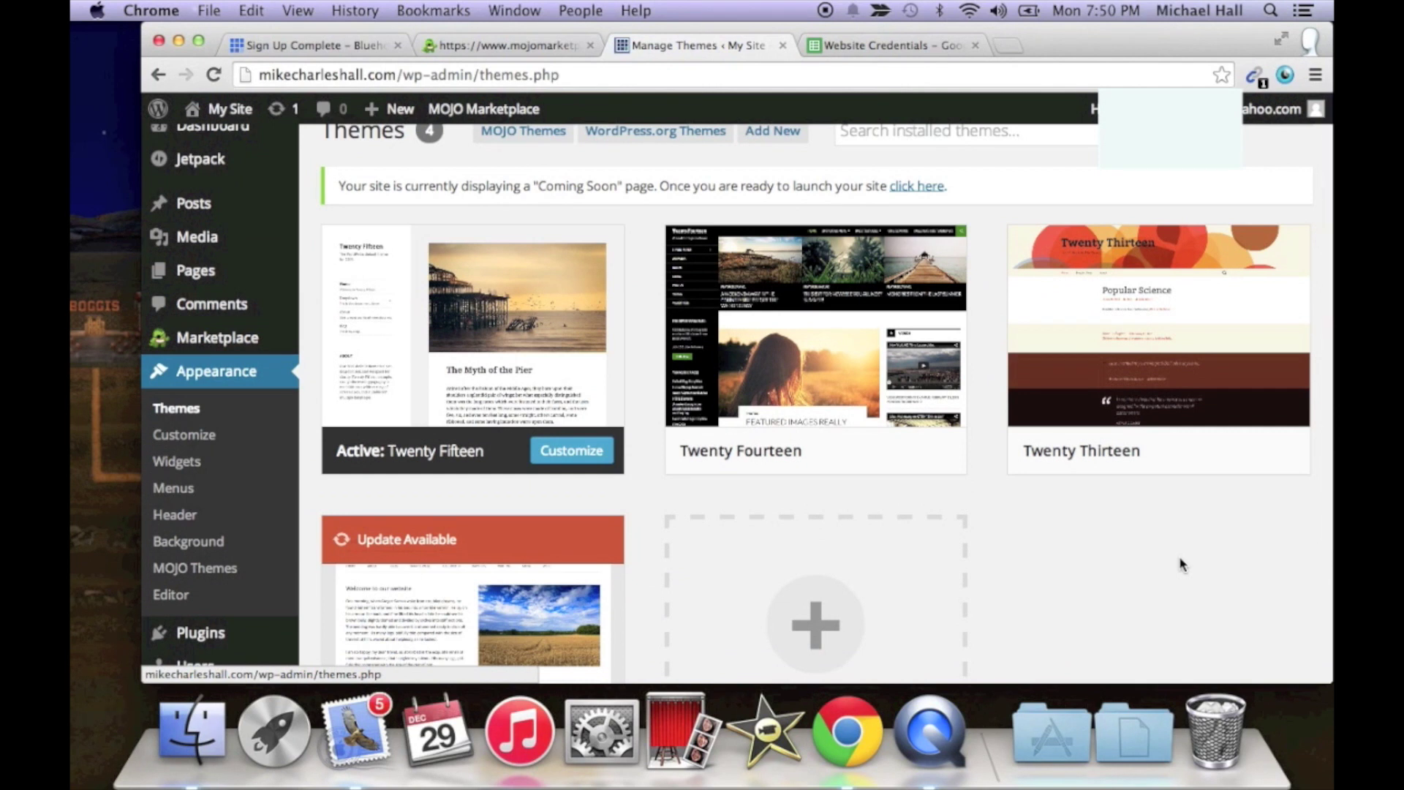
pyautogui.moveTo(925, 447)
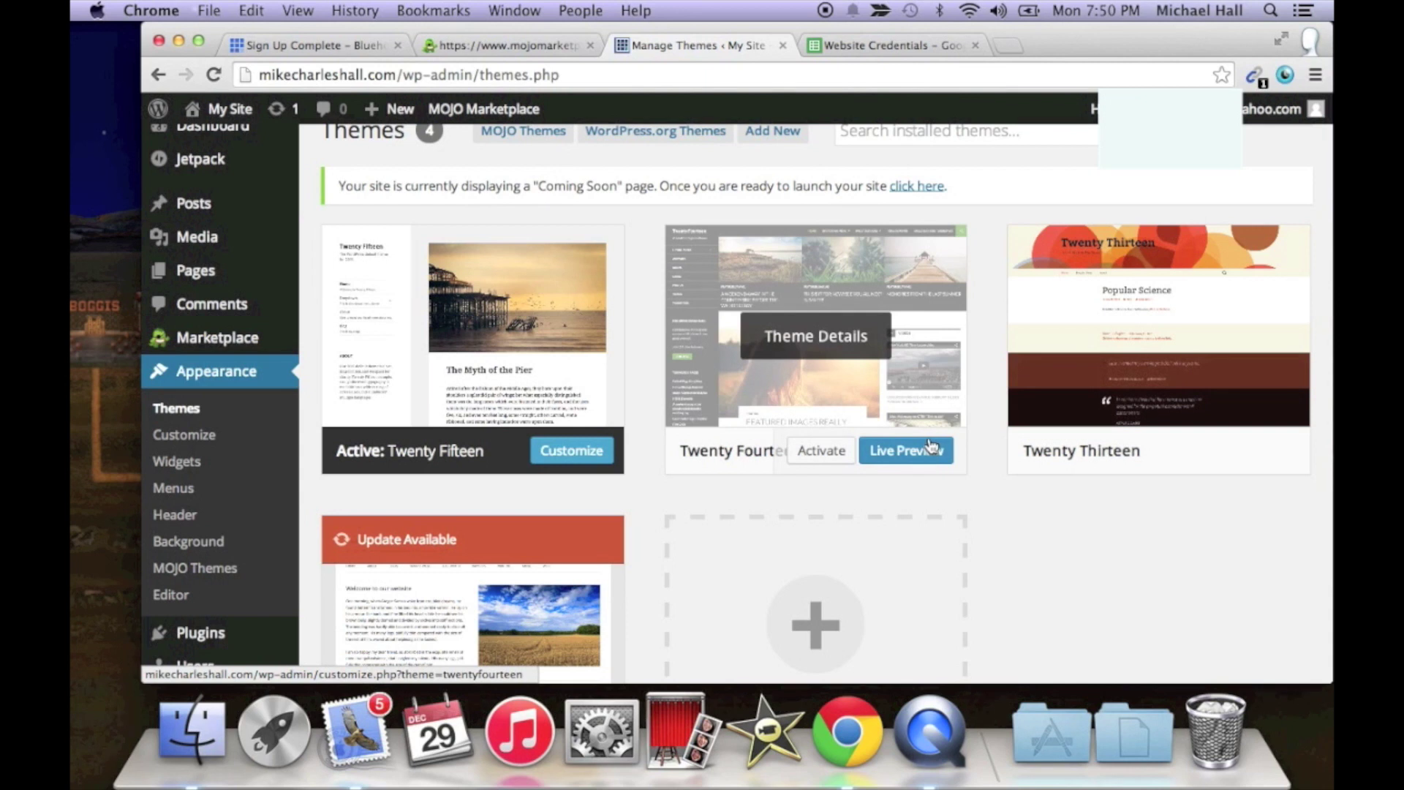
pyautogui.scroll(-3, 1035, 541)
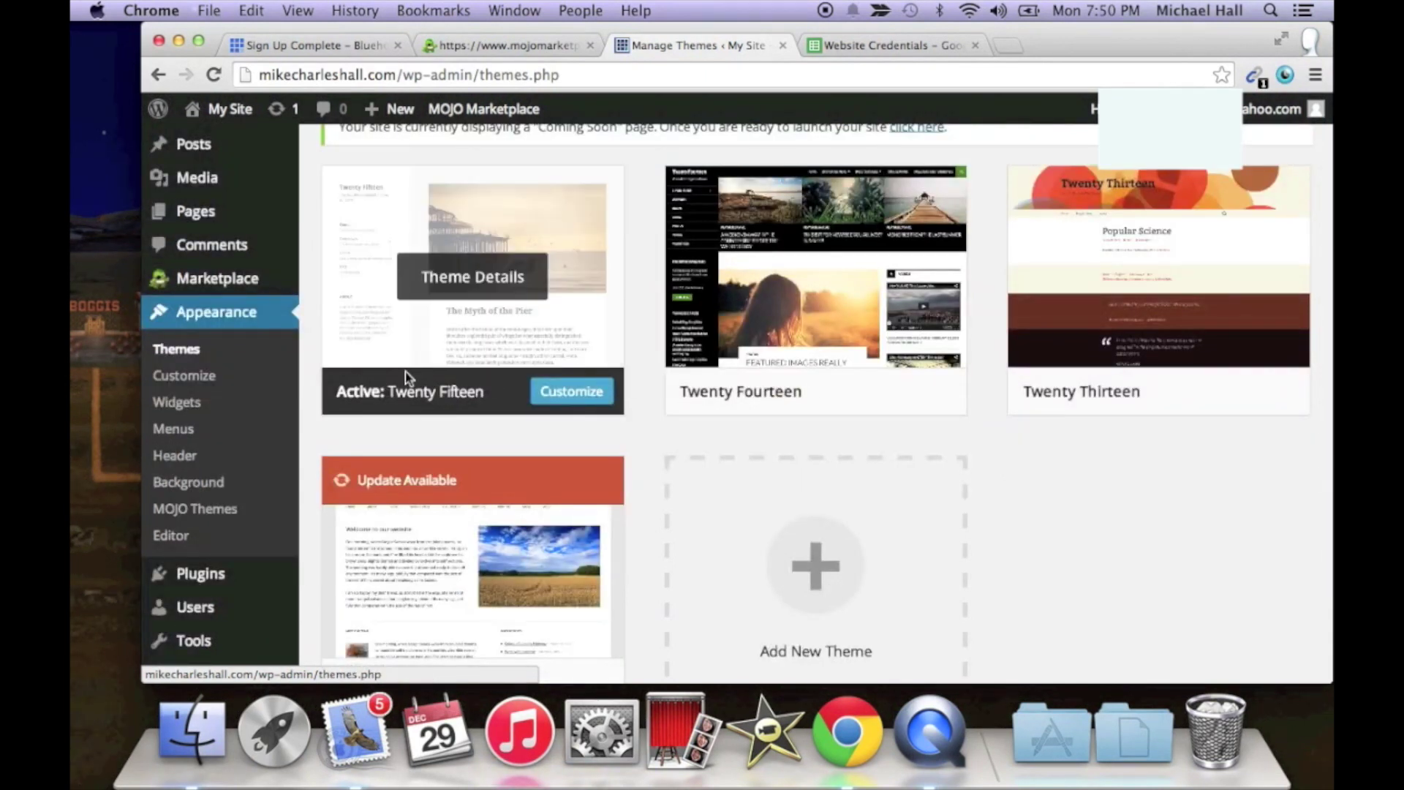
pyautogui.moveTo(930, 412)
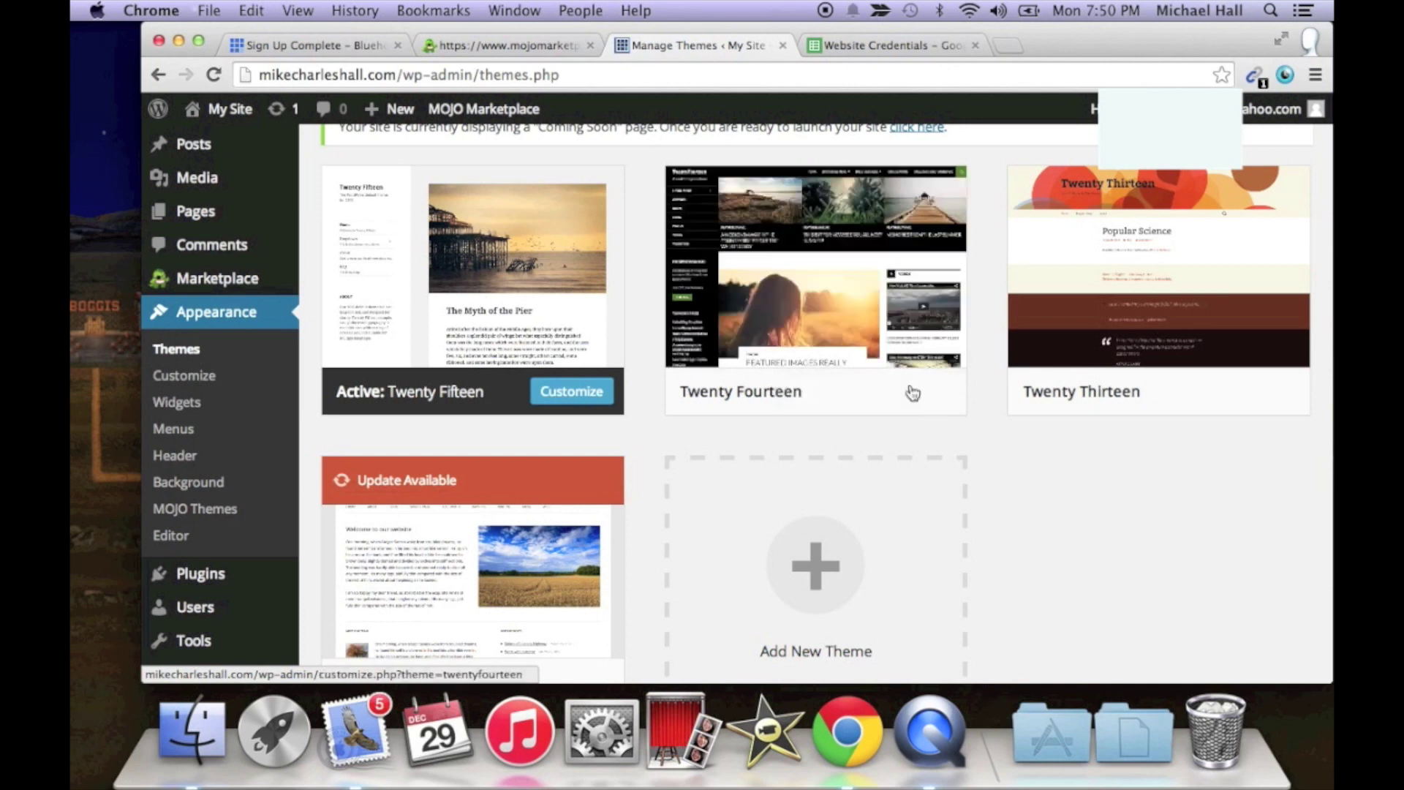
pyautogui.click(812, 394)
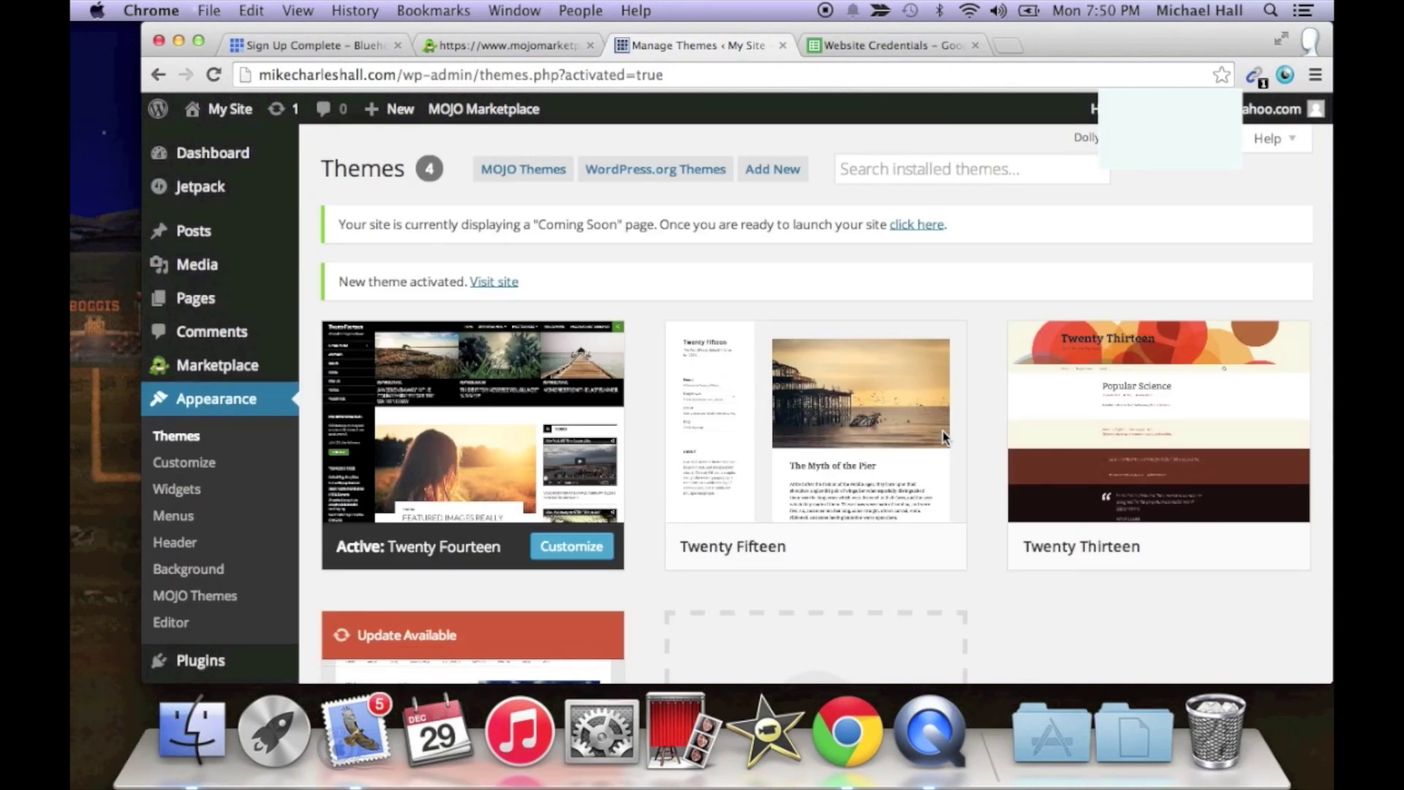
# Open the 'Hello world!' post from the Posts list in the editor.
pyautogui.scroll(-3, 517, 470)
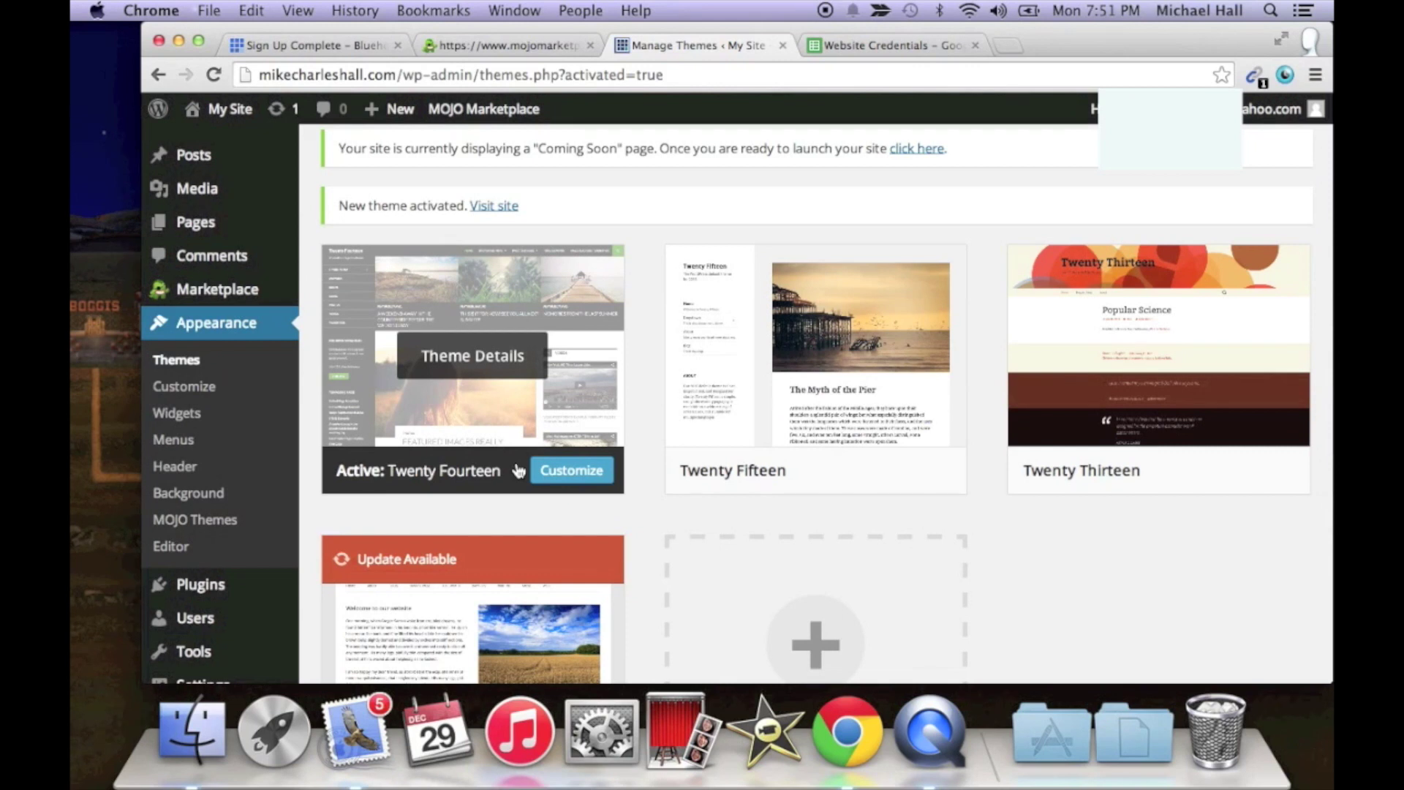
pyautogui.scroll(3, 518, 471)
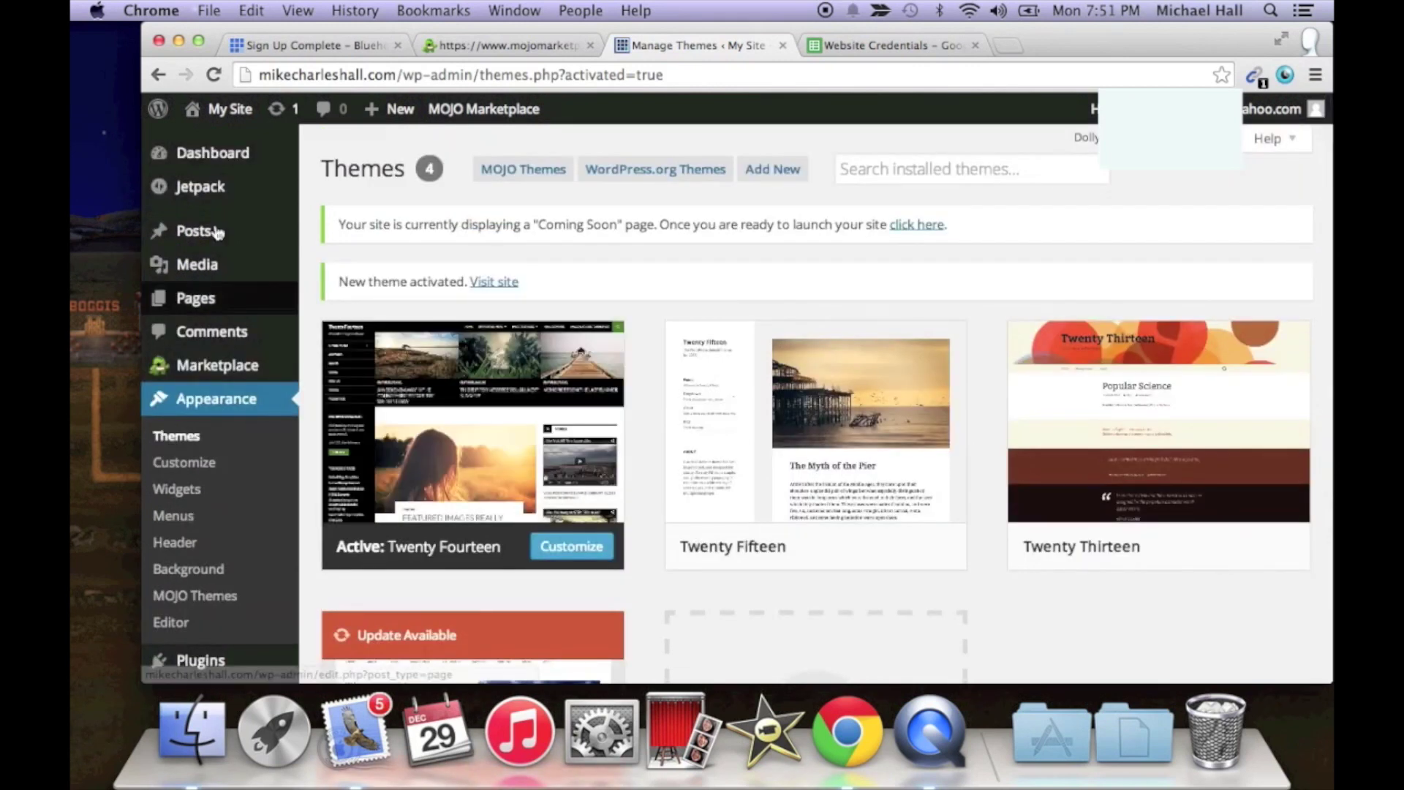
pyautogui.moveTo(207, 238)
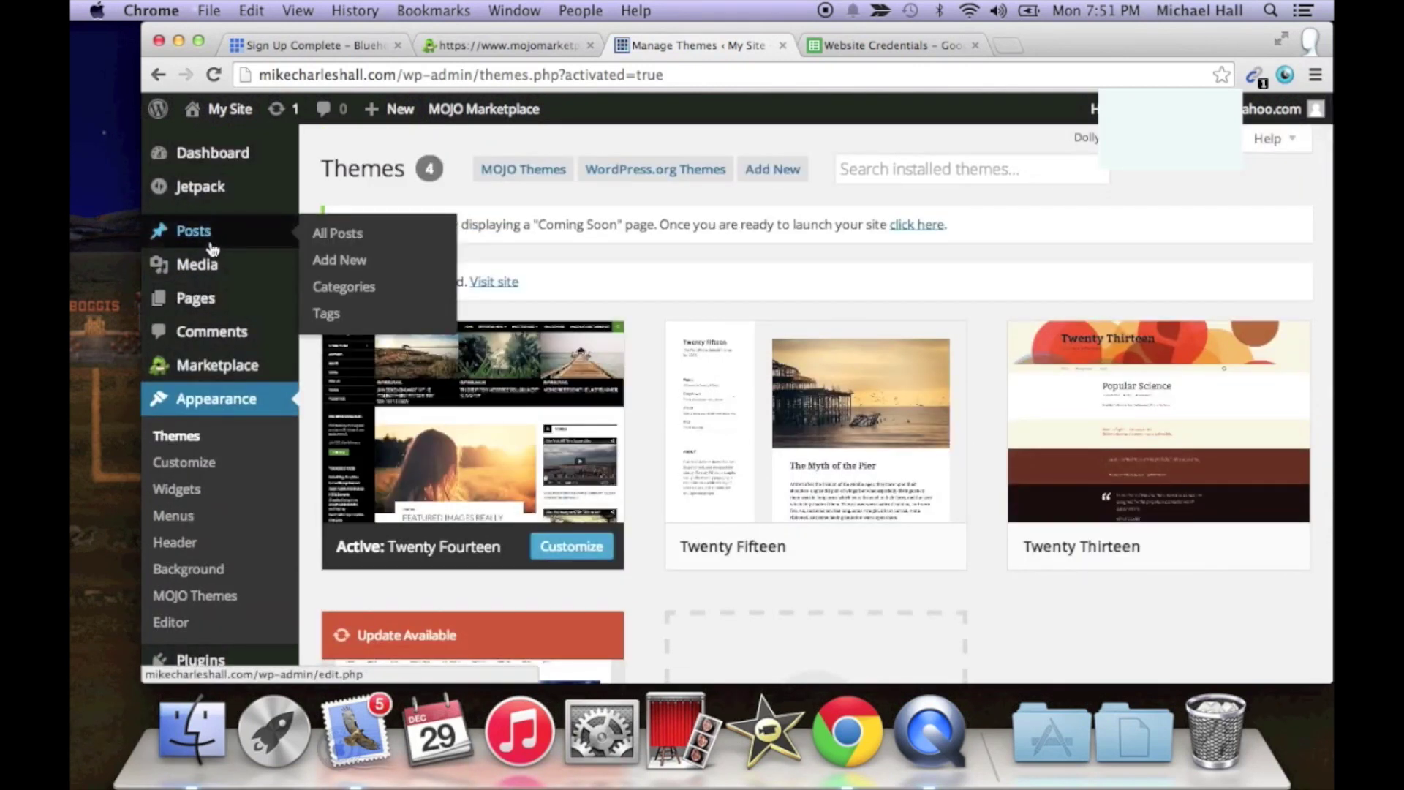
pyautogui.click(213, 242)
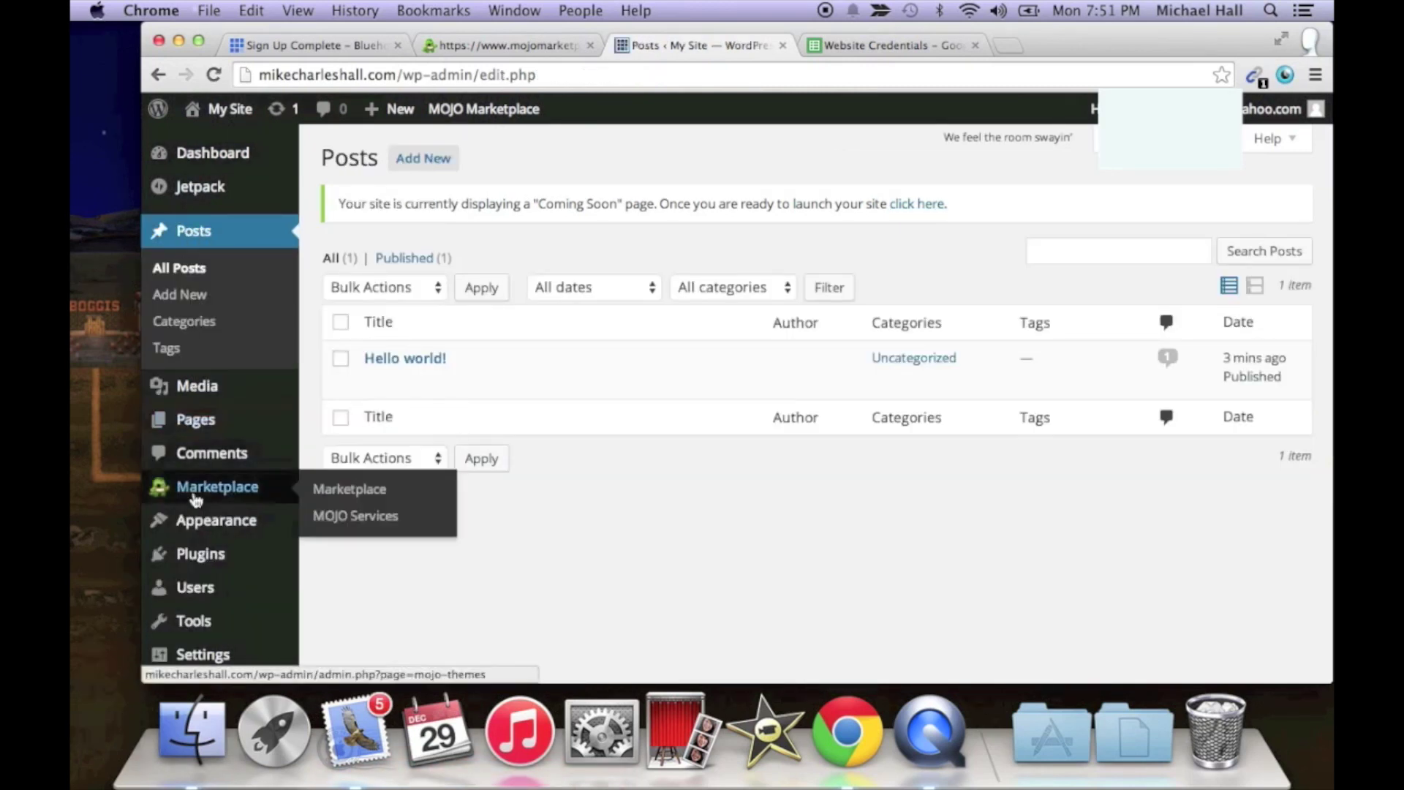
pyautogui.moveTo(411, 374)
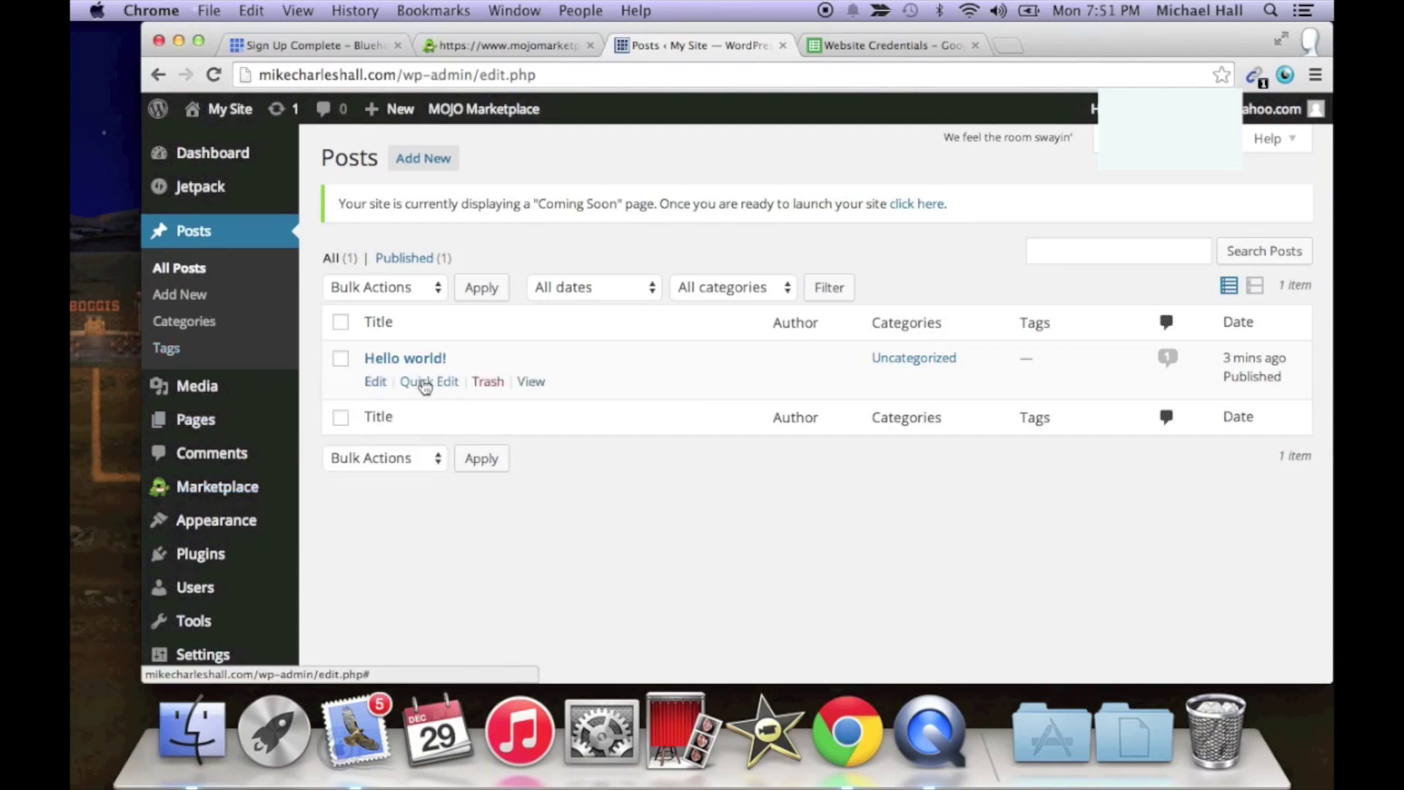
pyautogui.click(376, 382)
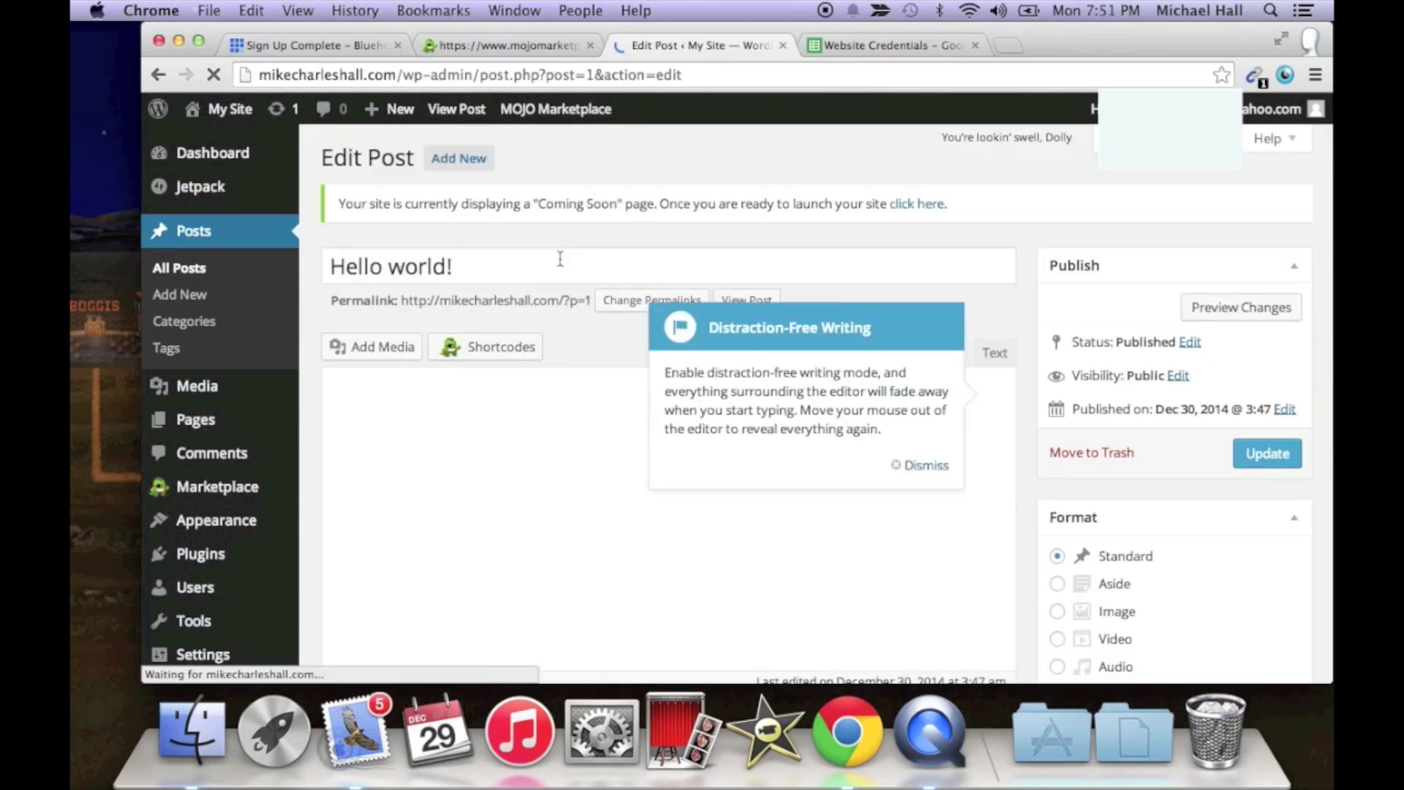
# Change the post title to 'Hey ya'll!!!!'.
pyautogui.click(891, 472)
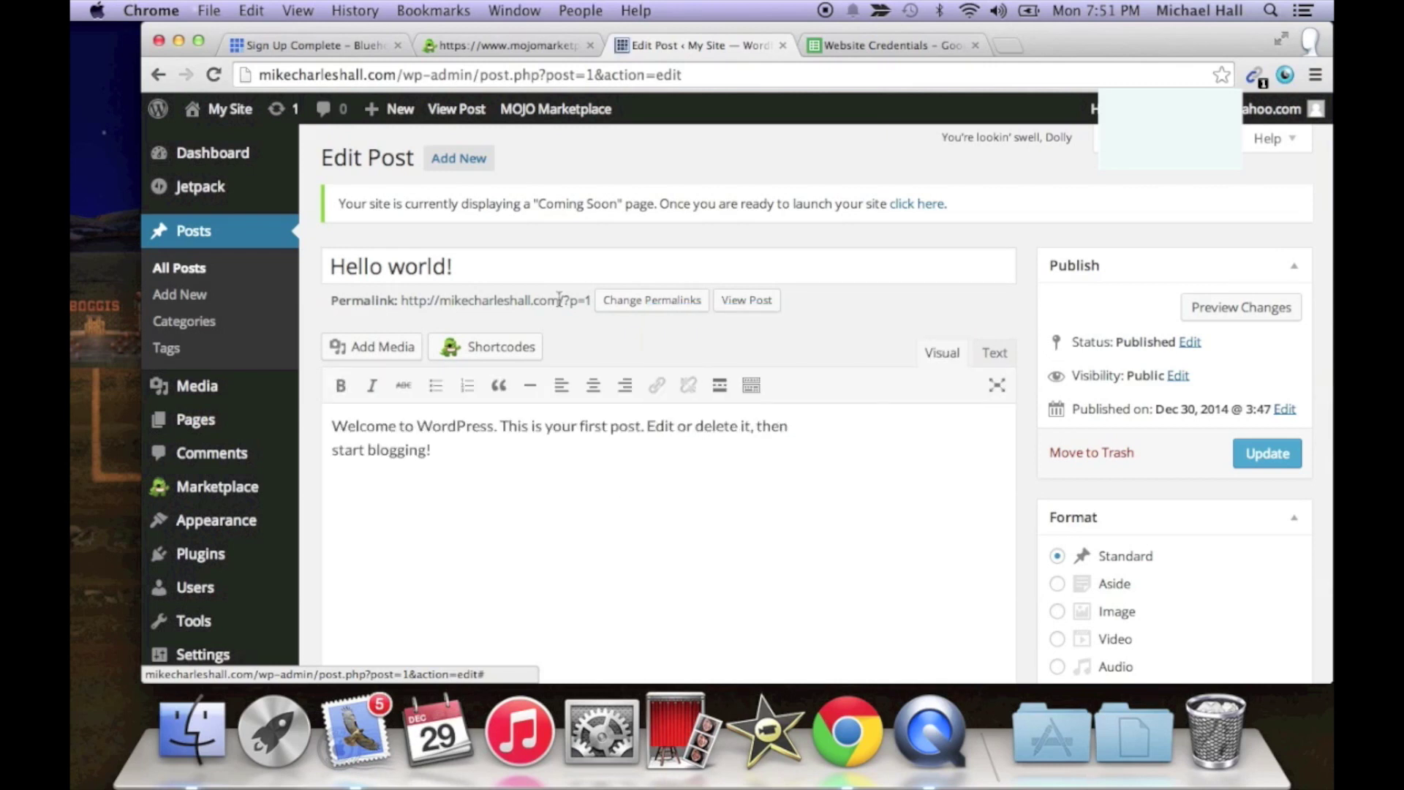
pyautogui.tripleClick(518, 272)
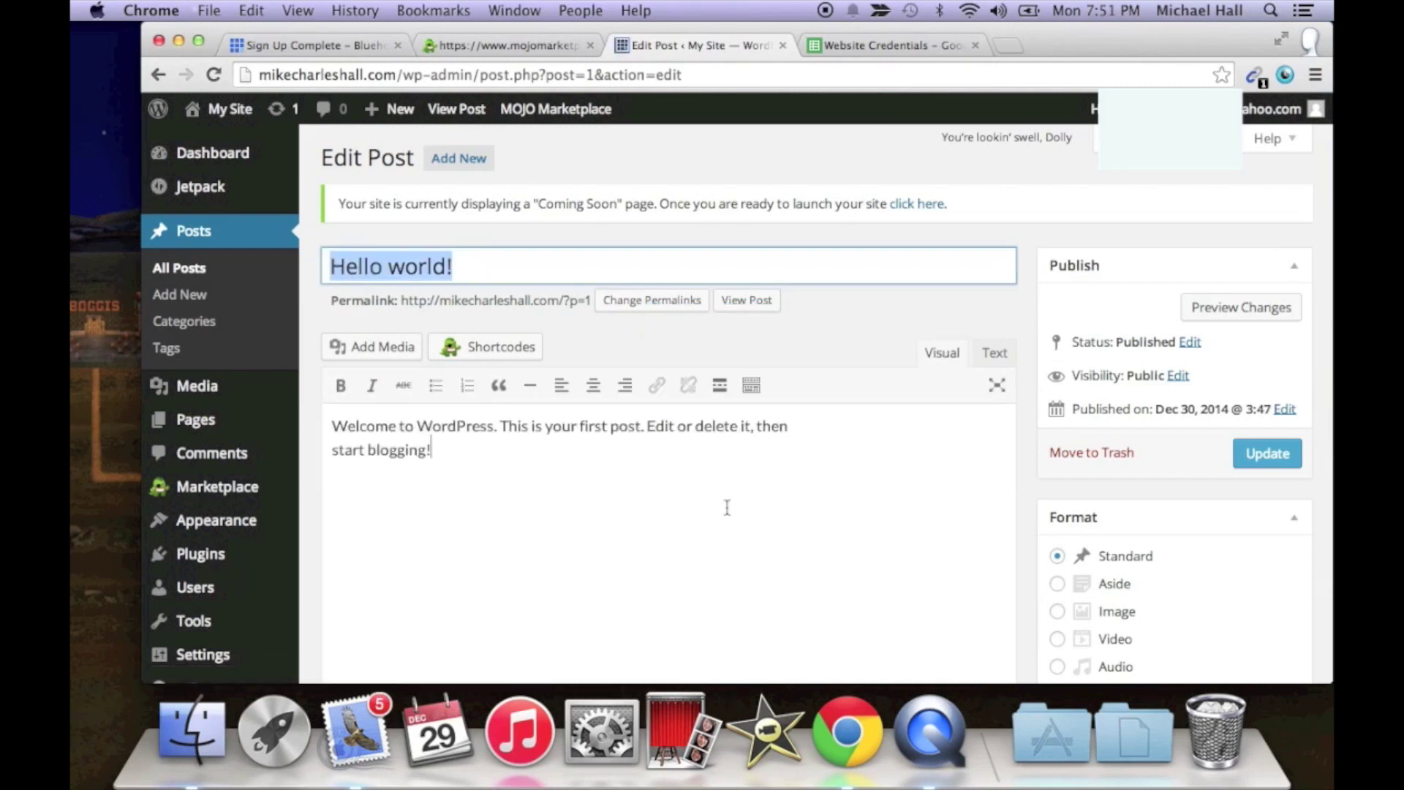
pyautogui.press('BackSpace')
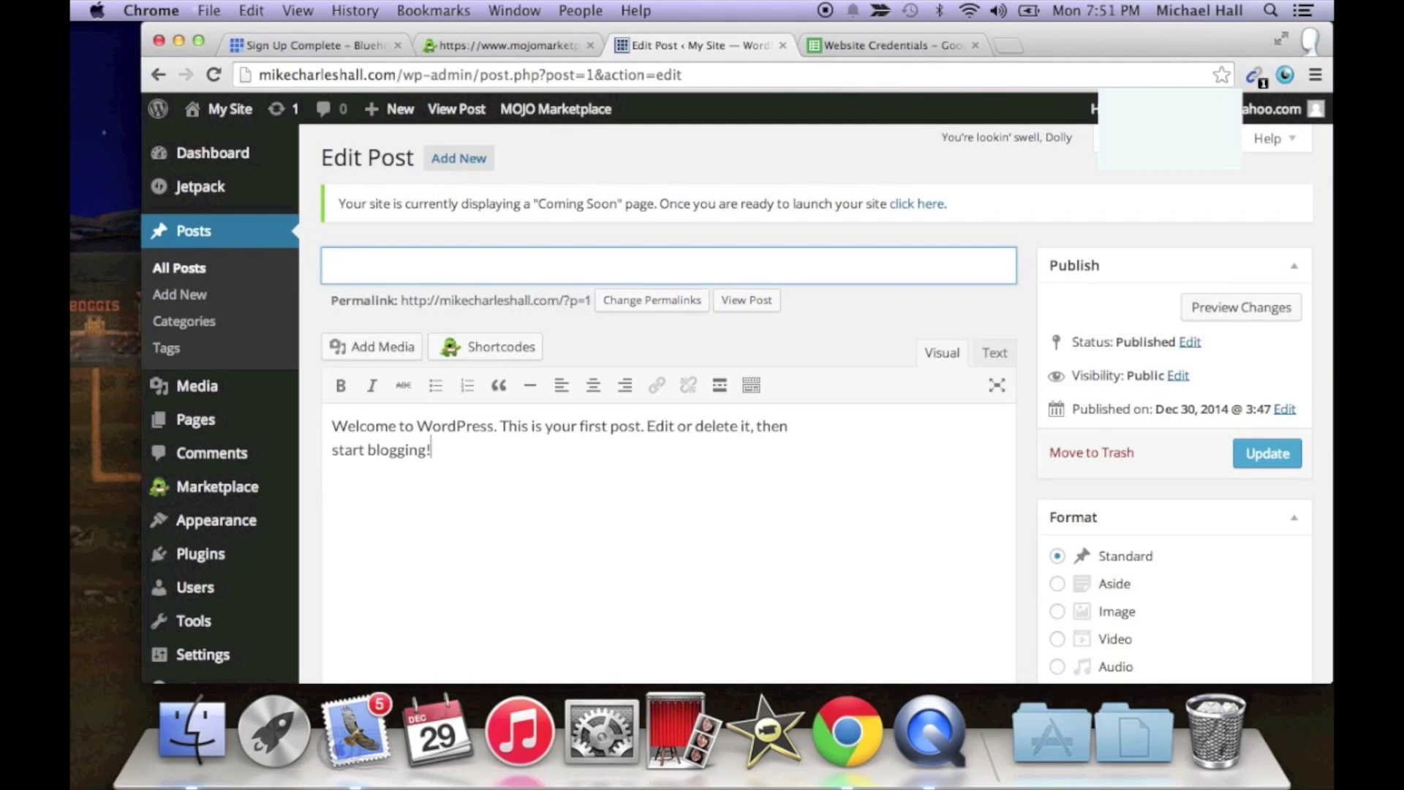
pyautogui.write("Hey ya'll!!!!")
# Replace the body text with 'WUSSUPPP??' and update the published post.
pyautogui.tripleClick(687, 544)
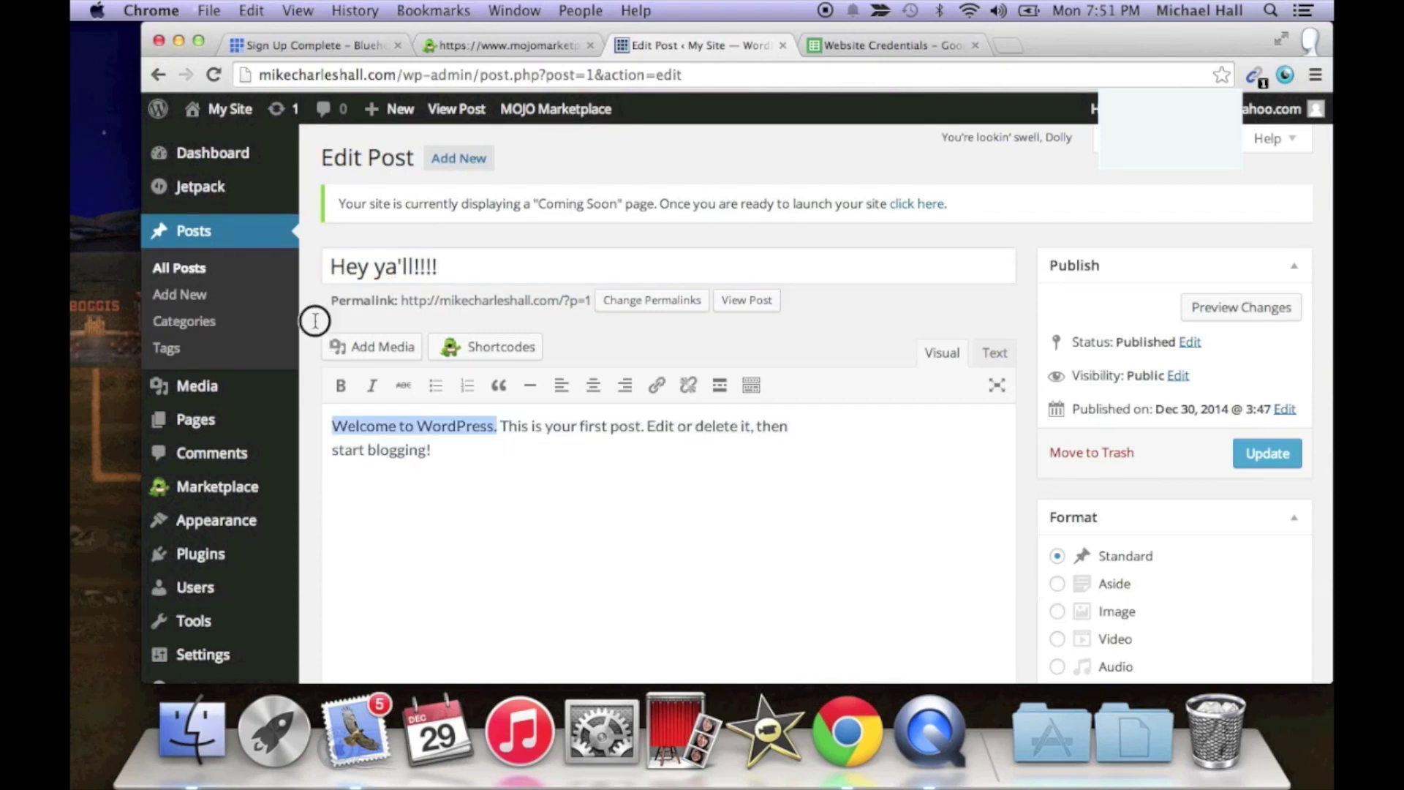
pyautogui.click(495, 518)
pyautogui.moveTo(334, 422)
pyautogui.mouseDown()
pyautogui.moveTo(400, 450)
pyautogui.moveTo(387, 425)
pyautogui.moveTo(314, 419)
pyautogui.mouseUp()
pyautogui.press('BackSpace')
pyautogui.write('WUSSUPPP??')
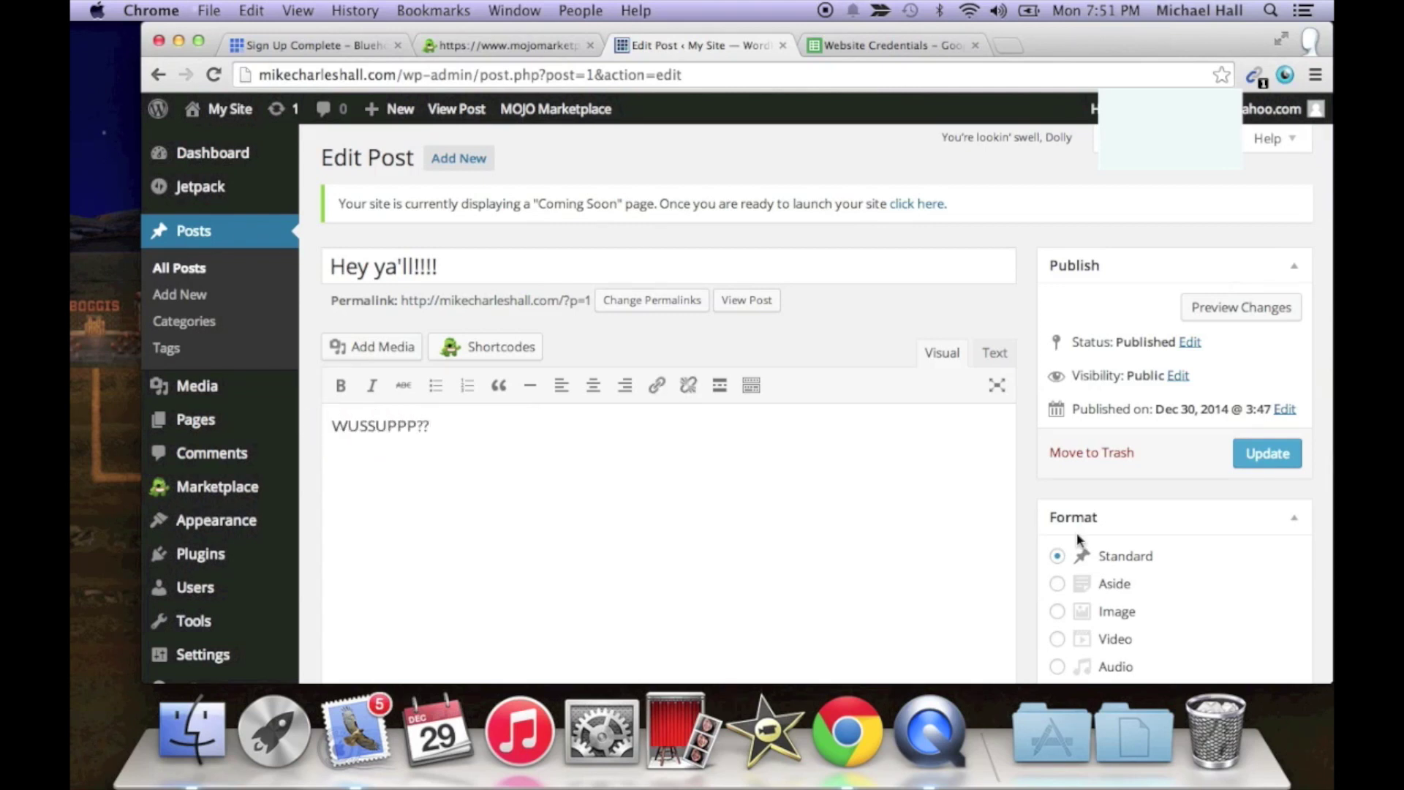
pyautogui.click(1266, 454)
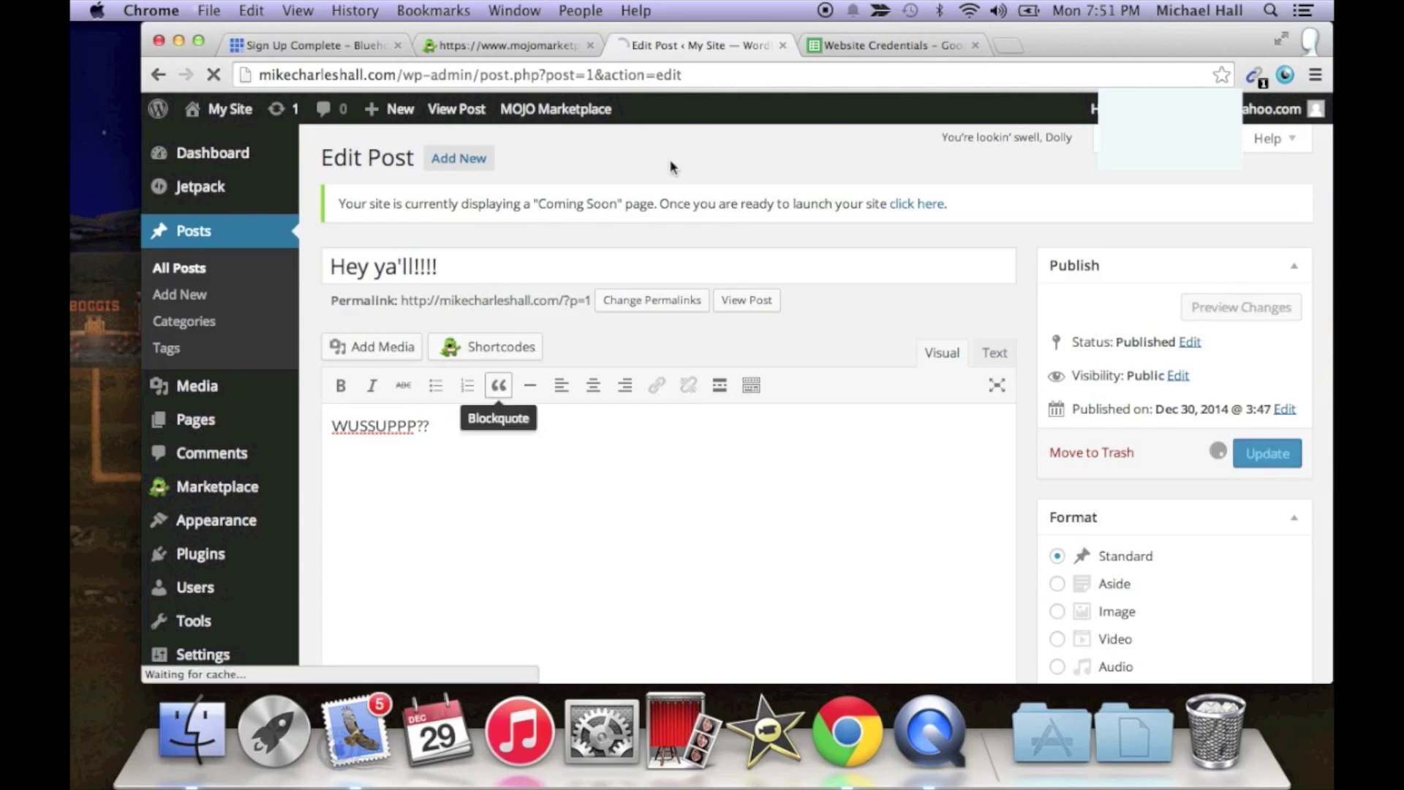
# Load mikecharleshall.com to view the live site with the updated post.
pyautogui.click(529, 42)
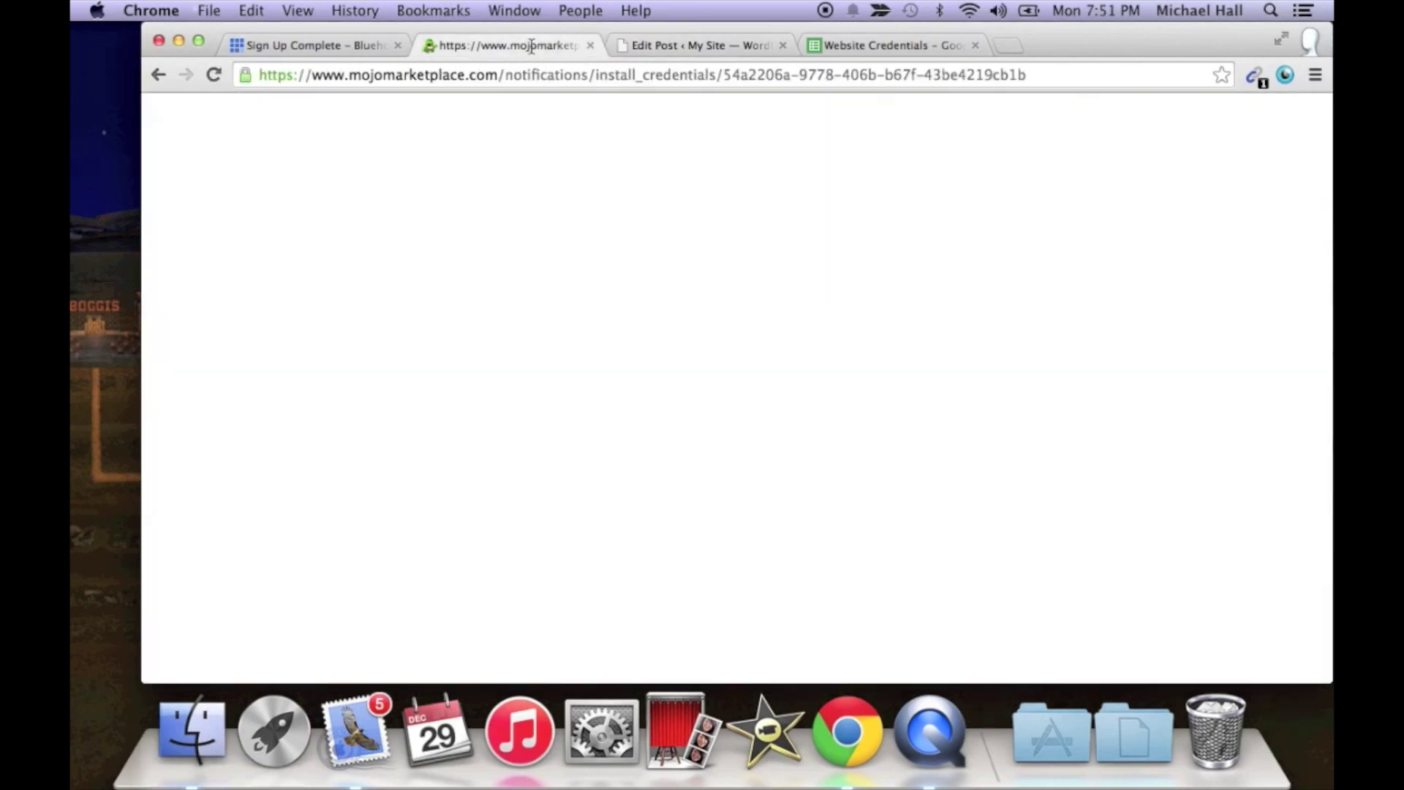
pyautogui.click(541, 71)
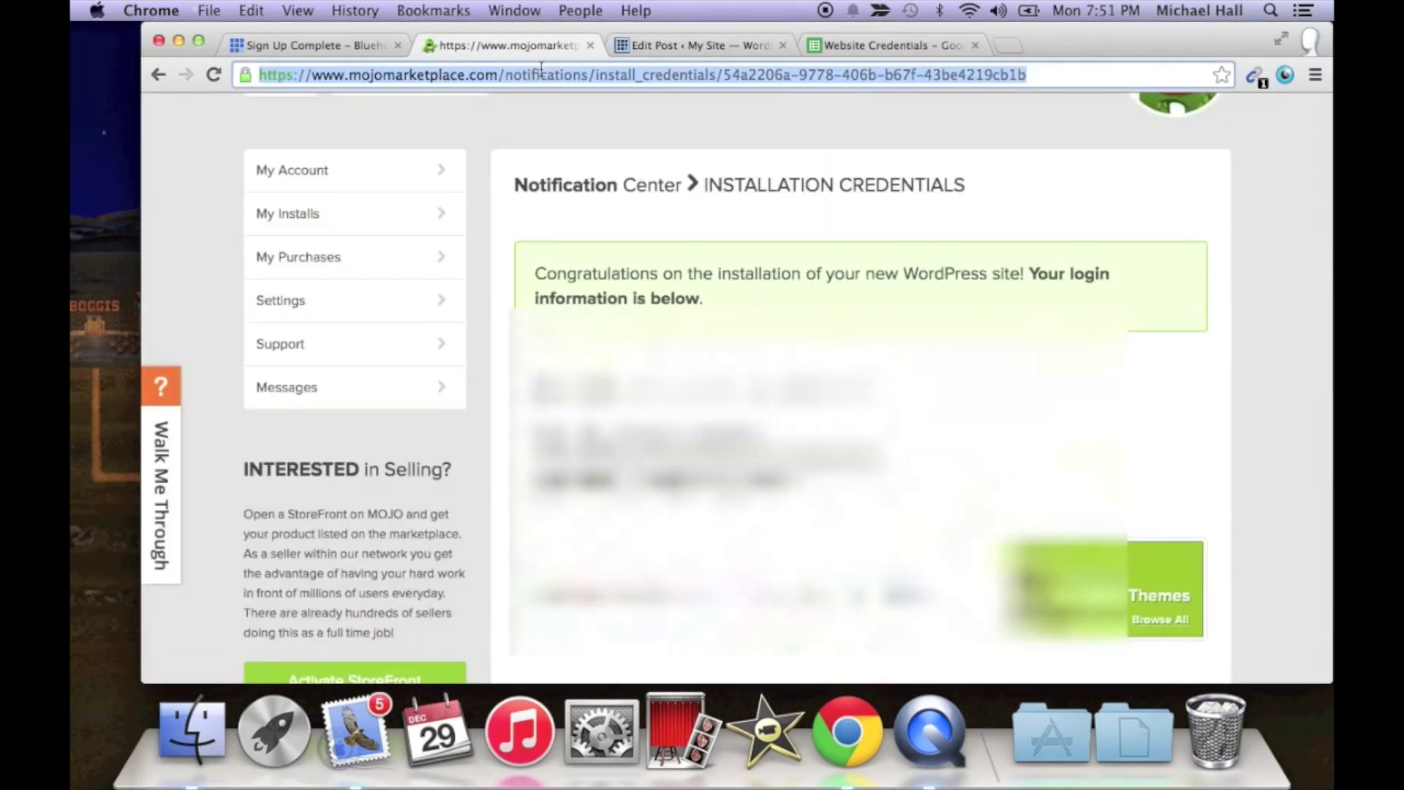
pyautogui.write('mi')
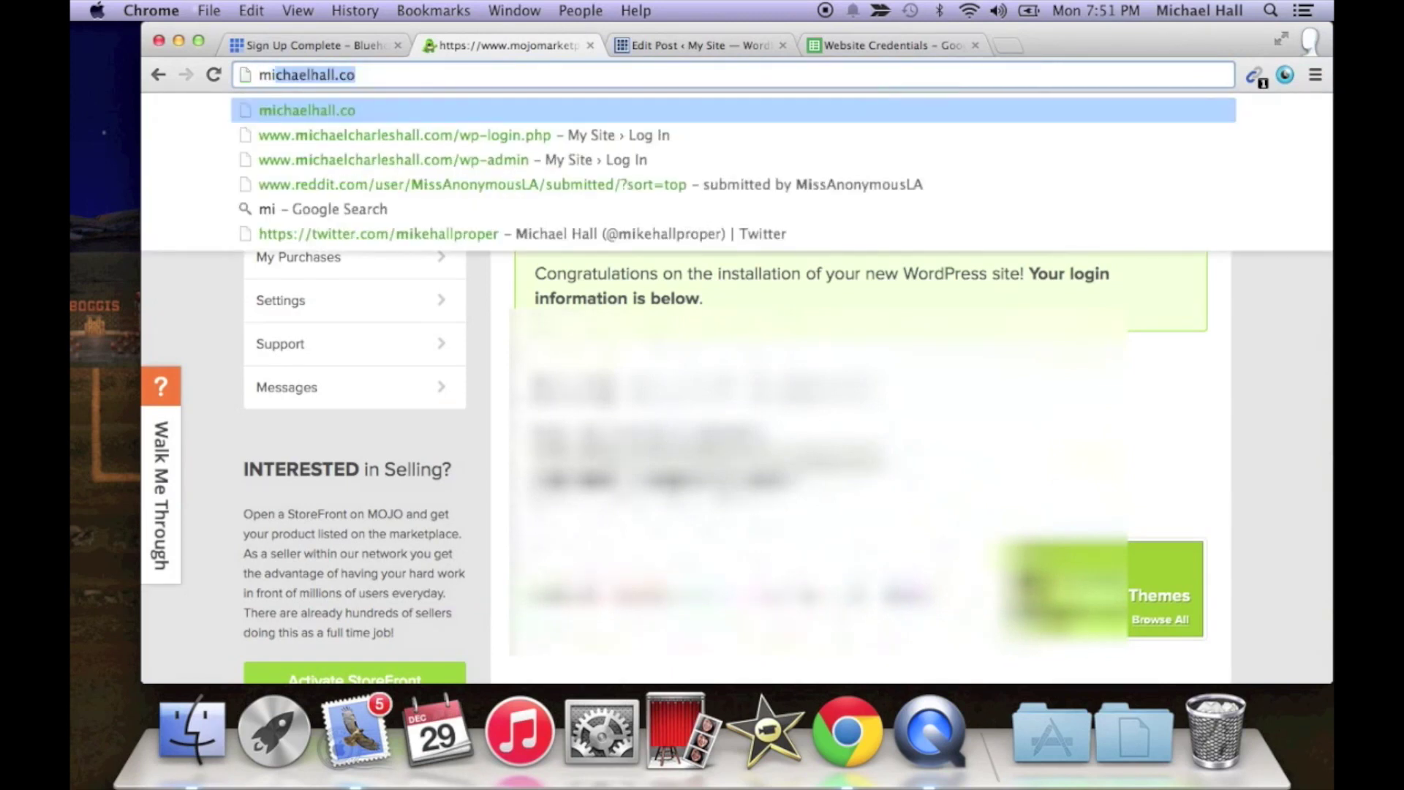
pyautogui.write('kecharle')
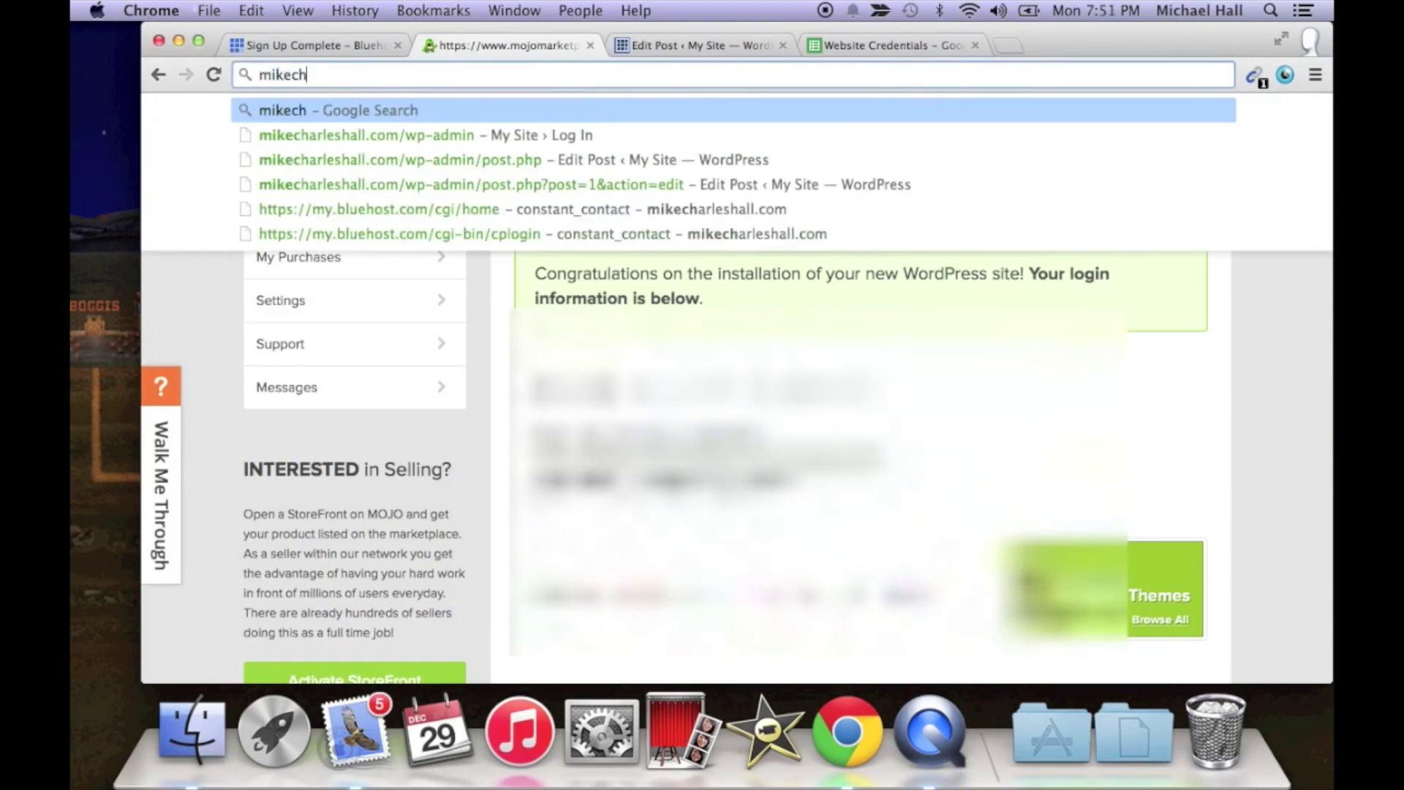
pyautogui.press('Right')
pyautogui.press('BackSpace')
pyautogui.press('BackSpace')
pyautogui.press('BackSpace')
pyautogui.press('BackSpace')
pyautogui.press('BackSpace')
pyautogui.press('BackSpace')
pyautogui.press('BackSpace')
pyautogui.press('BackSpace')
pyautogui.press('BackSpace')
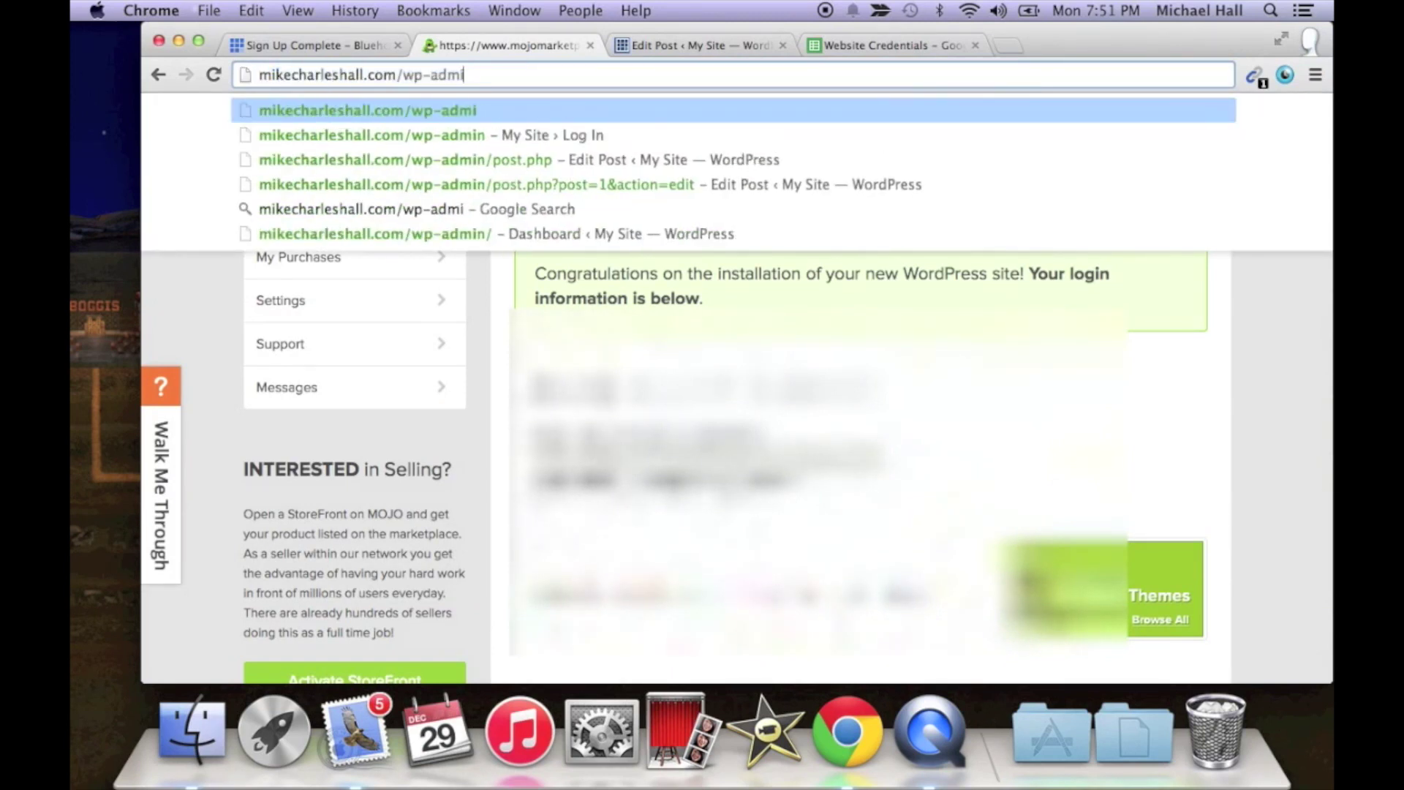
pyautogui.press('Return')
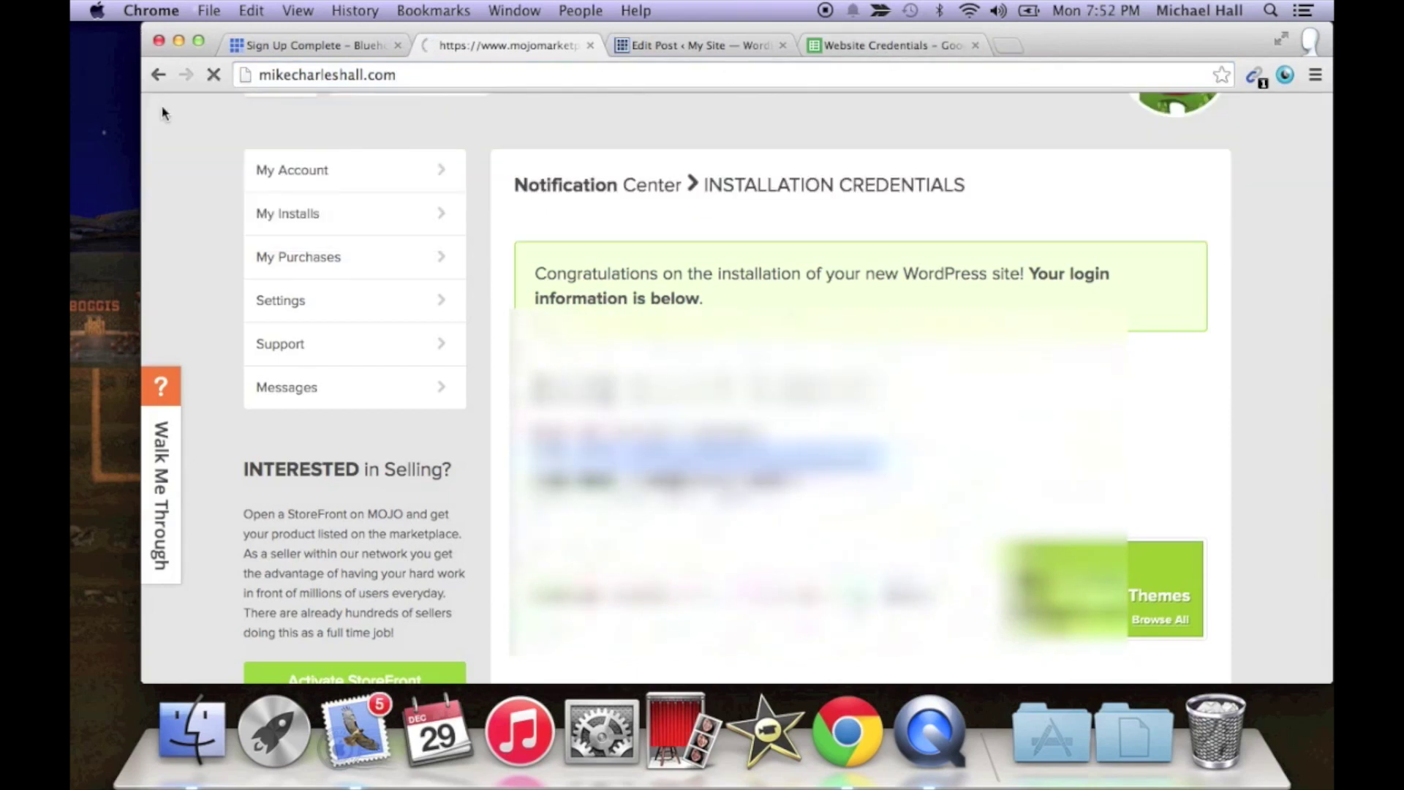
pyautogui.moveTo(143, 105); pyautogui.dragTo(71, 104)
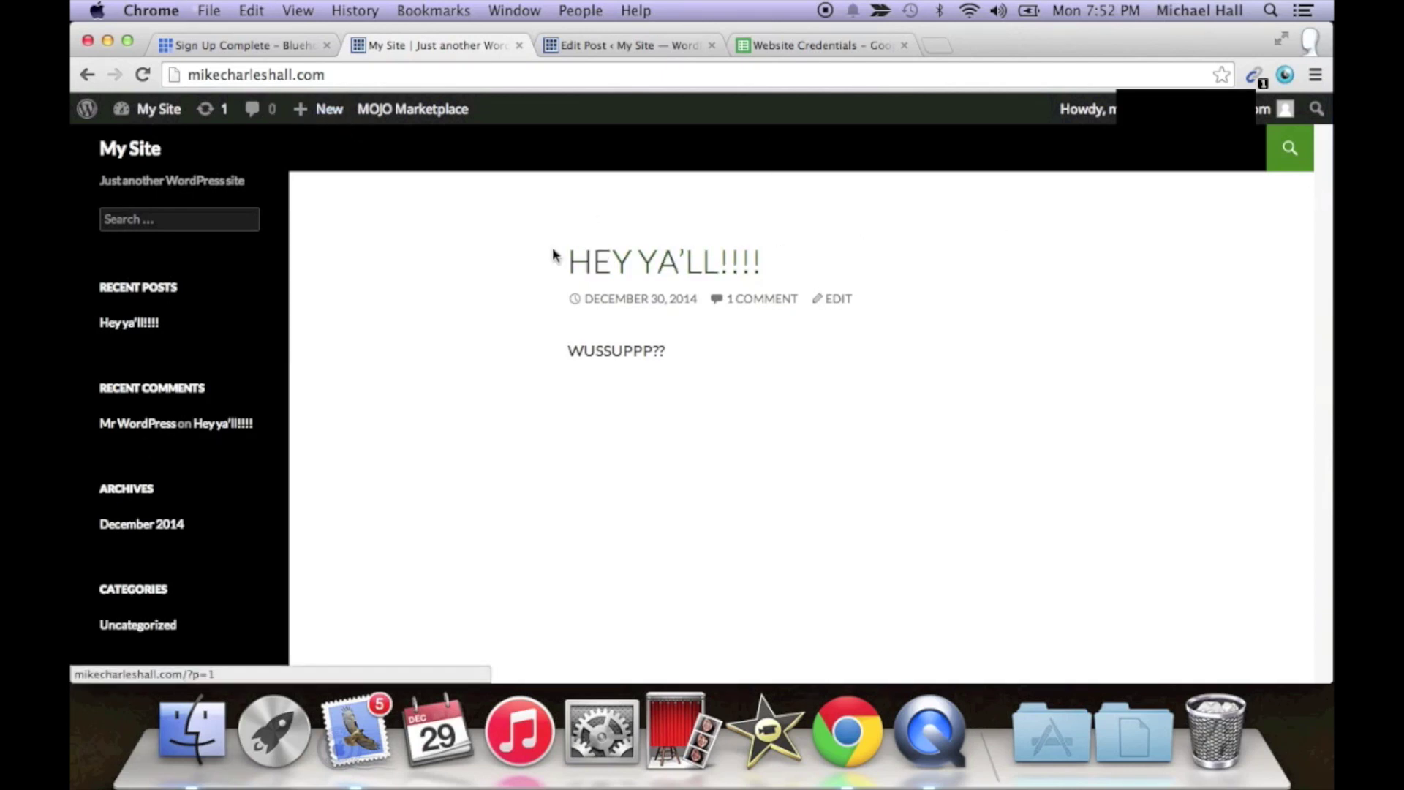
pyautogui.moveTo(554, 254); pyautogui.dragTo(880, 363)
pyautogui.click(849, 506)
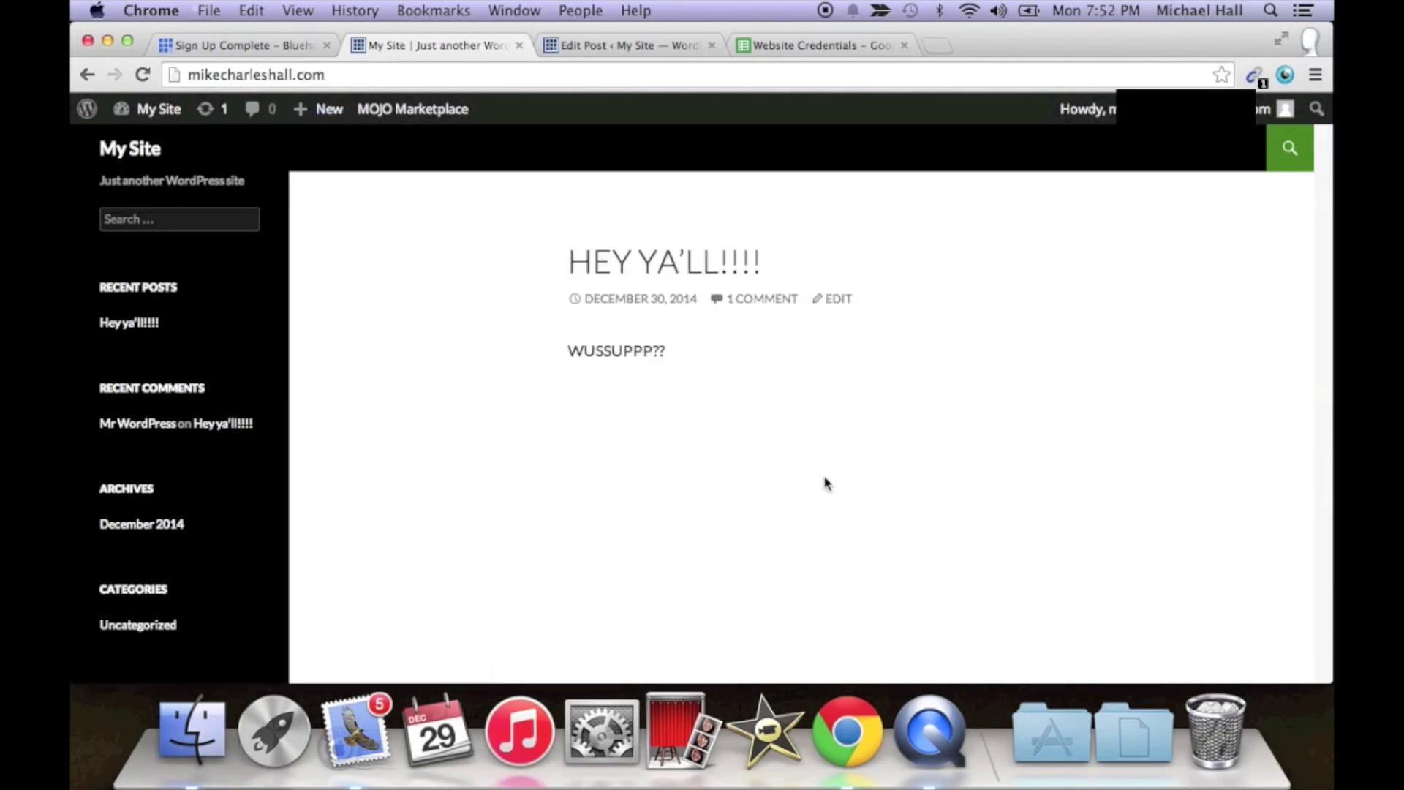
pyautogui.click(610, 47)
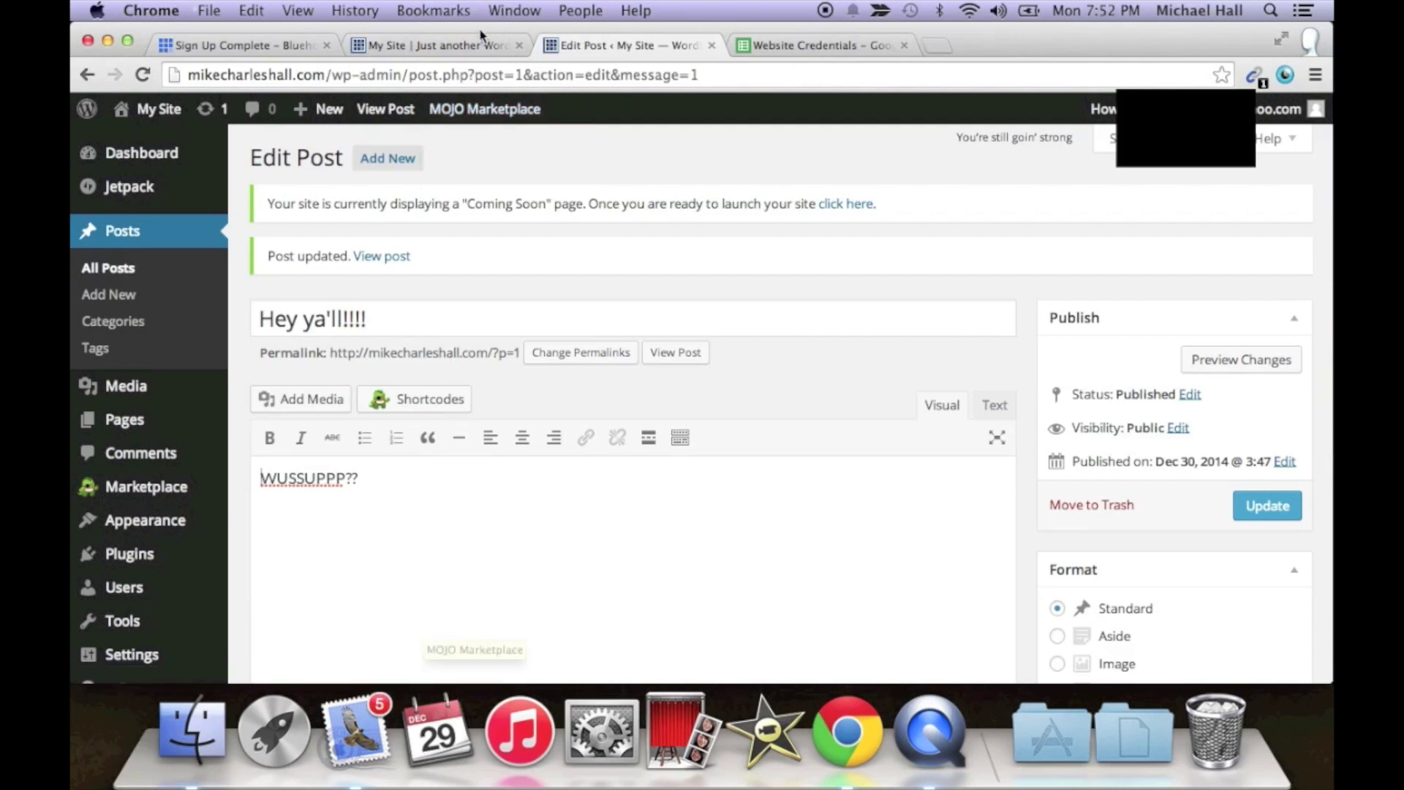
pyautogui.click(468, 45)
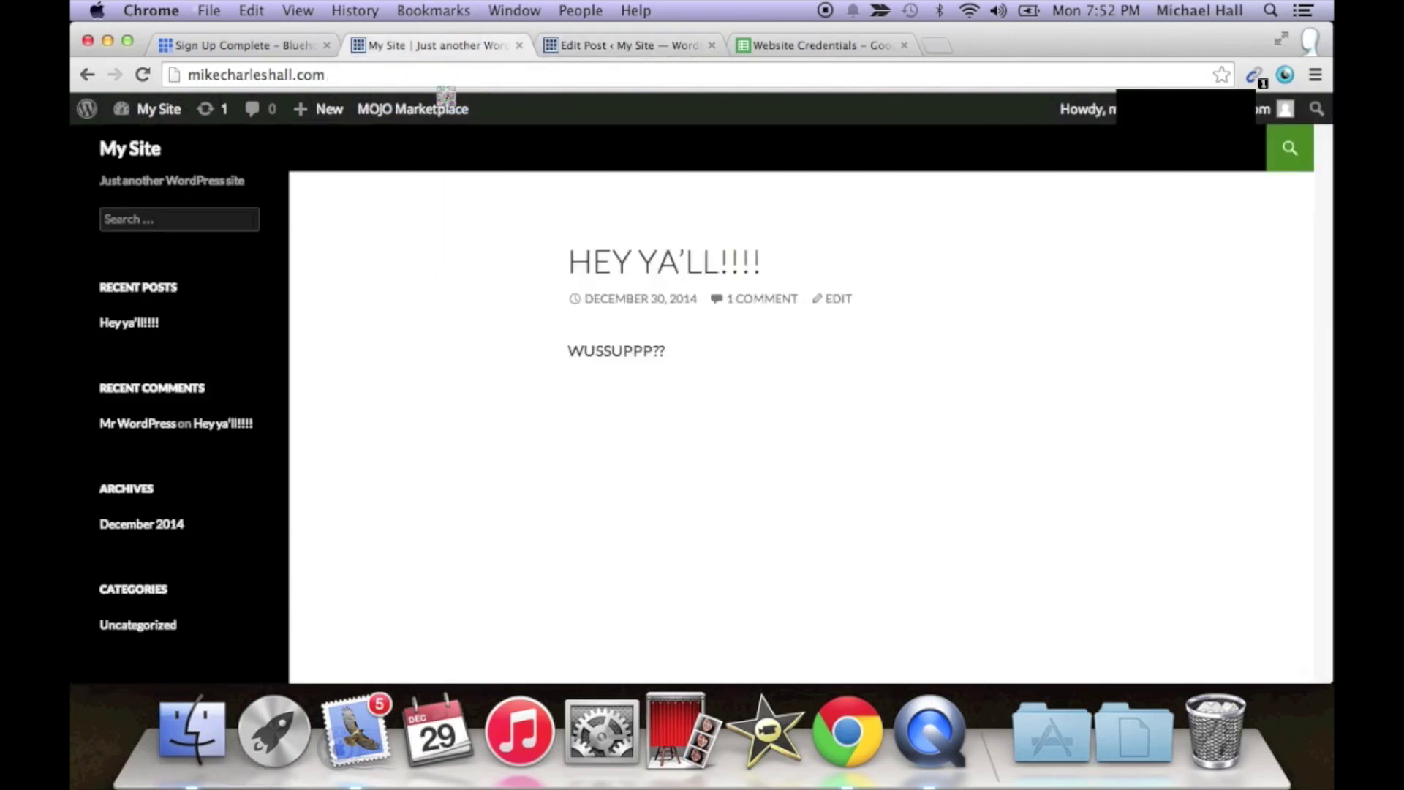
pyautogui.click(393, 76)
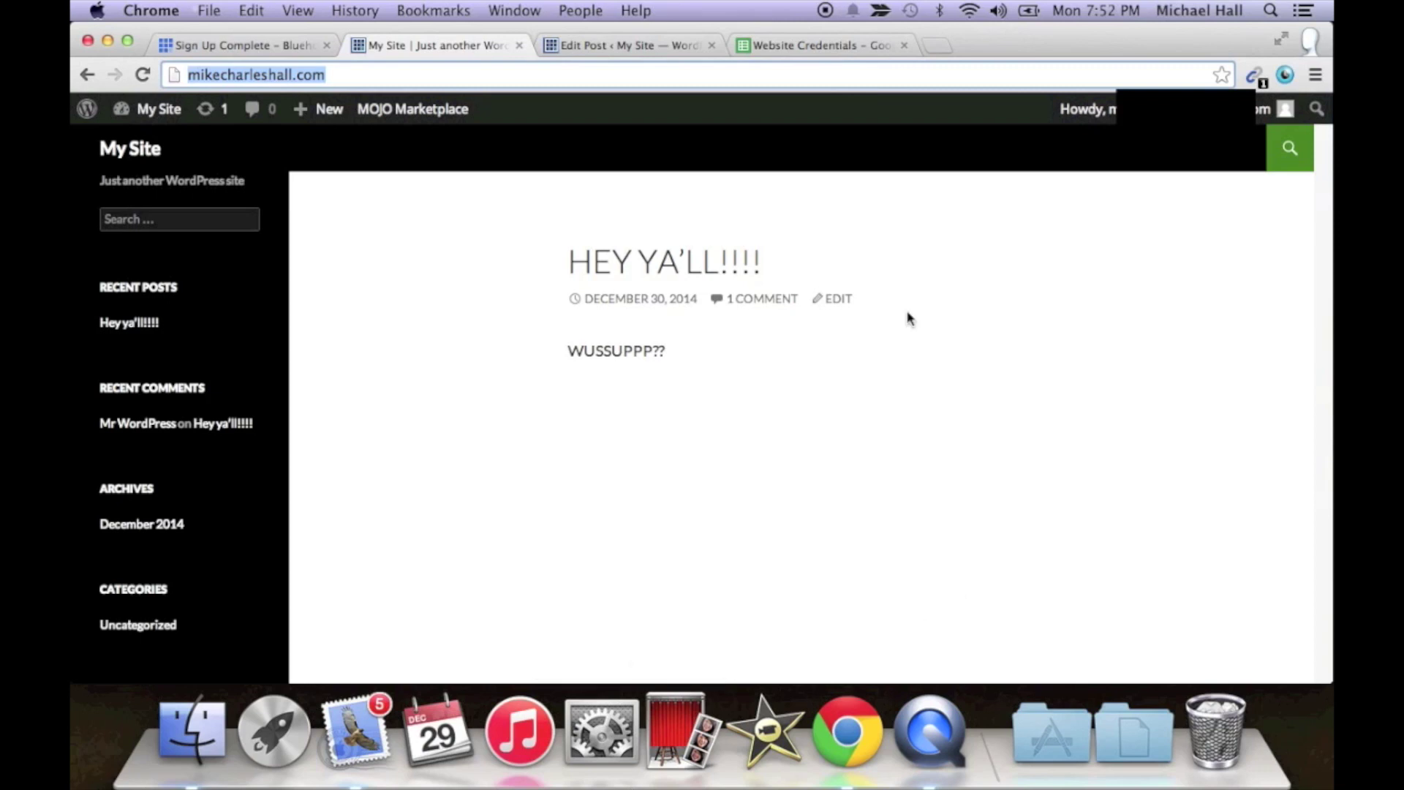
pyautogui.scroll(-5, 907, 318)
pyautogui.scroll(5, 907, 318)
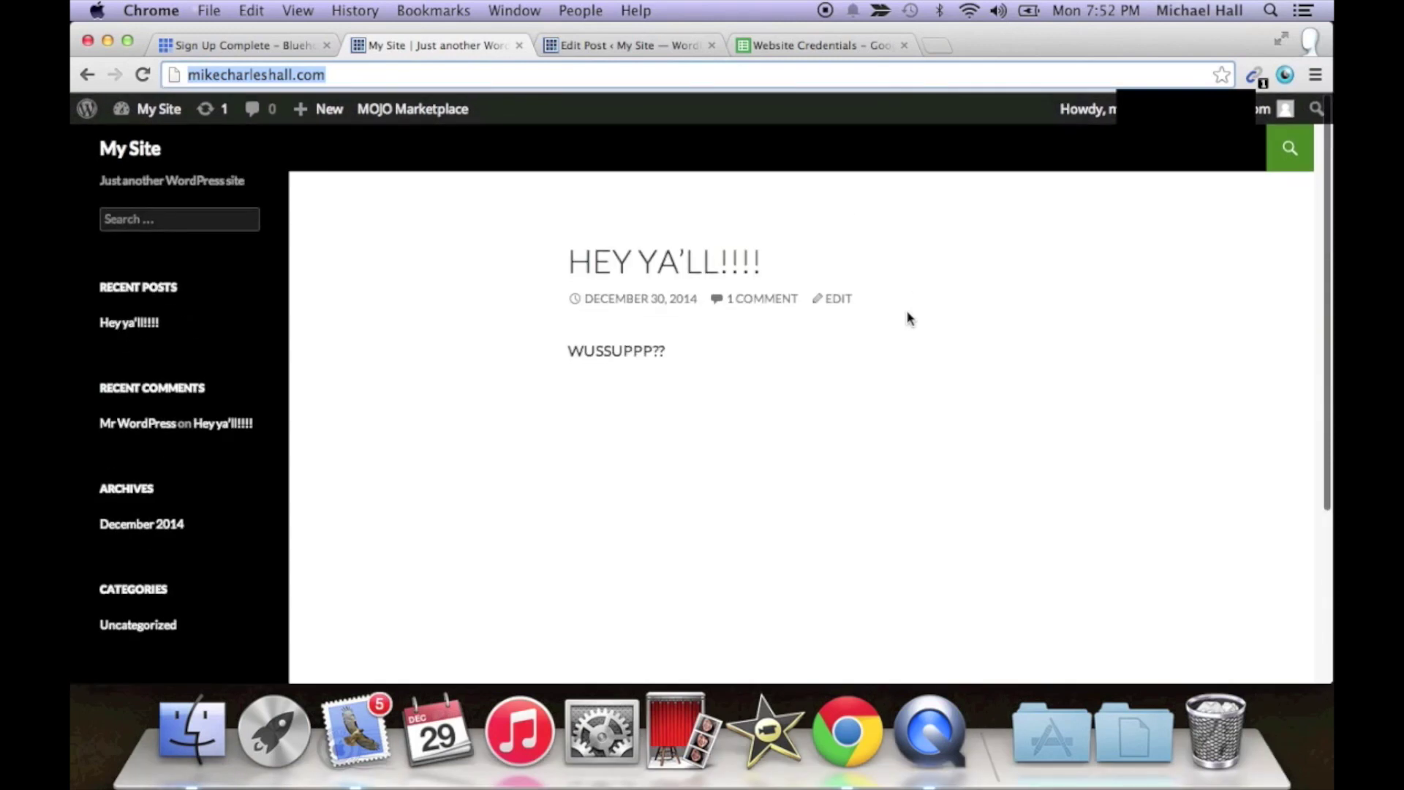